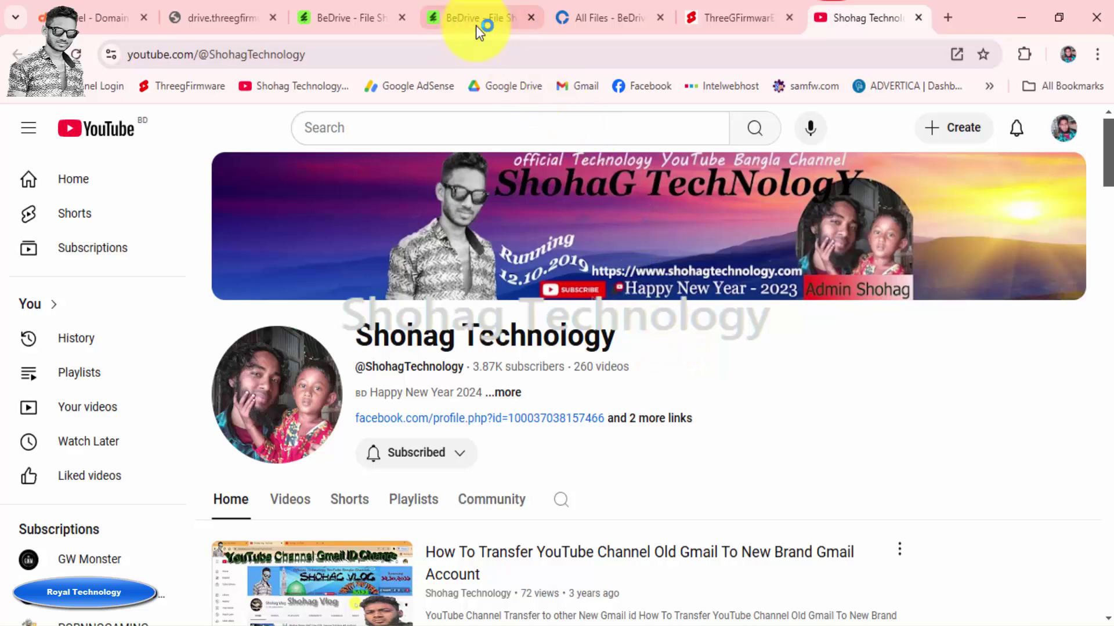
# Go from the CodeCanyon BeDrive tab to the BeDrive demo's All Files page
pyautogui.click(377, 21)
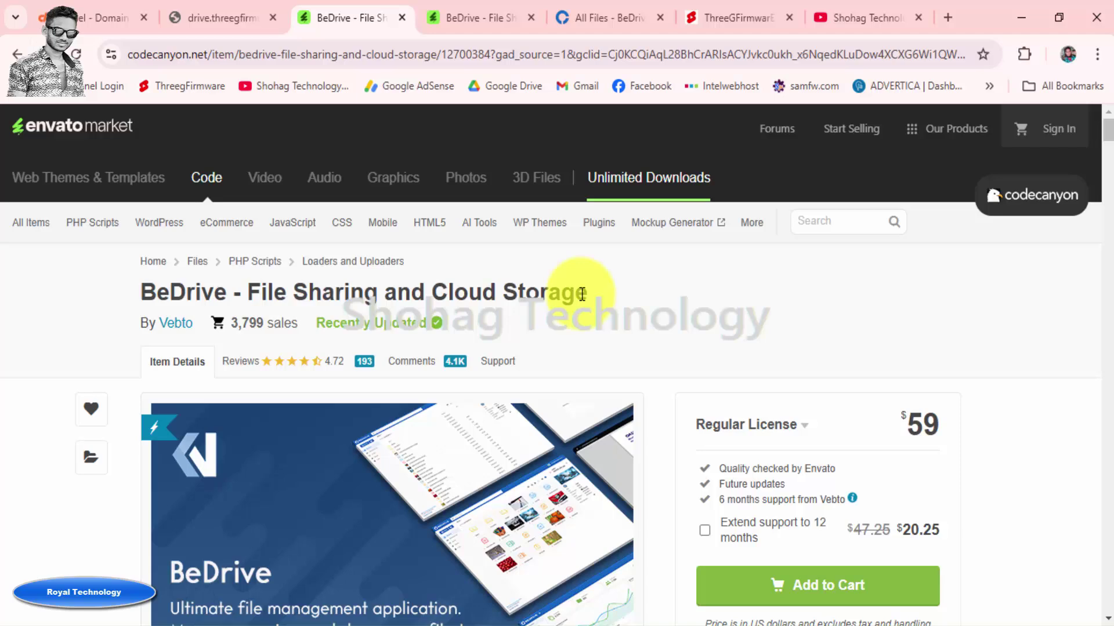
pyautogui.click(604, 23)
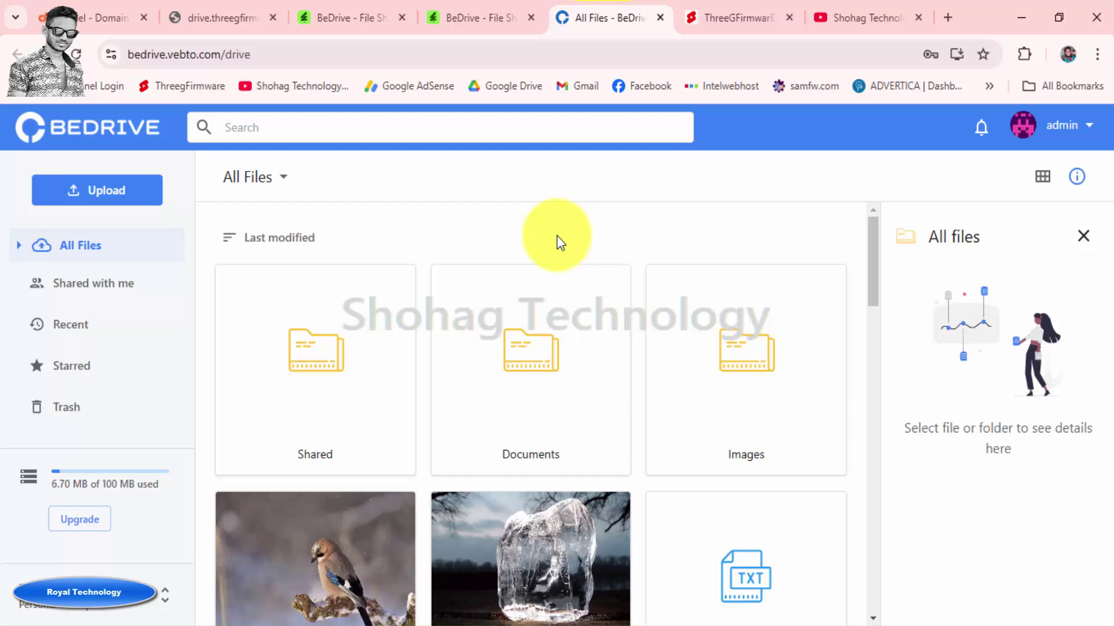
# Close the details panel and highlight the 100 MB storage limit
pyautogui.click(1083, 236)
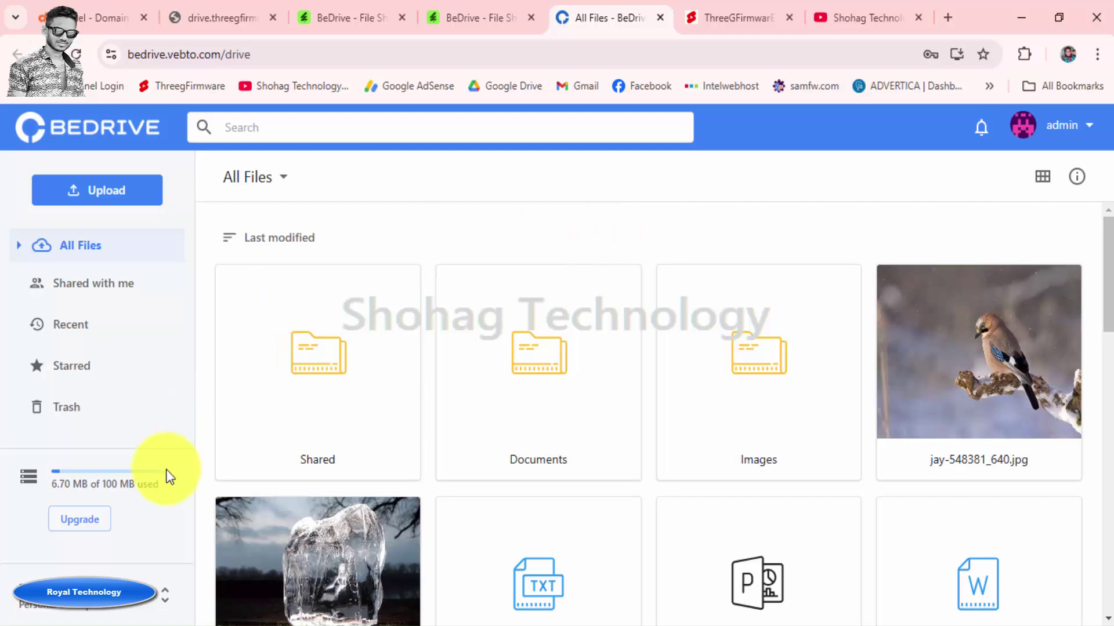
pyautogui.click(103, 485)
pyautogui.moveTo(102, 485); pyautogui.dragTo(156, 482)
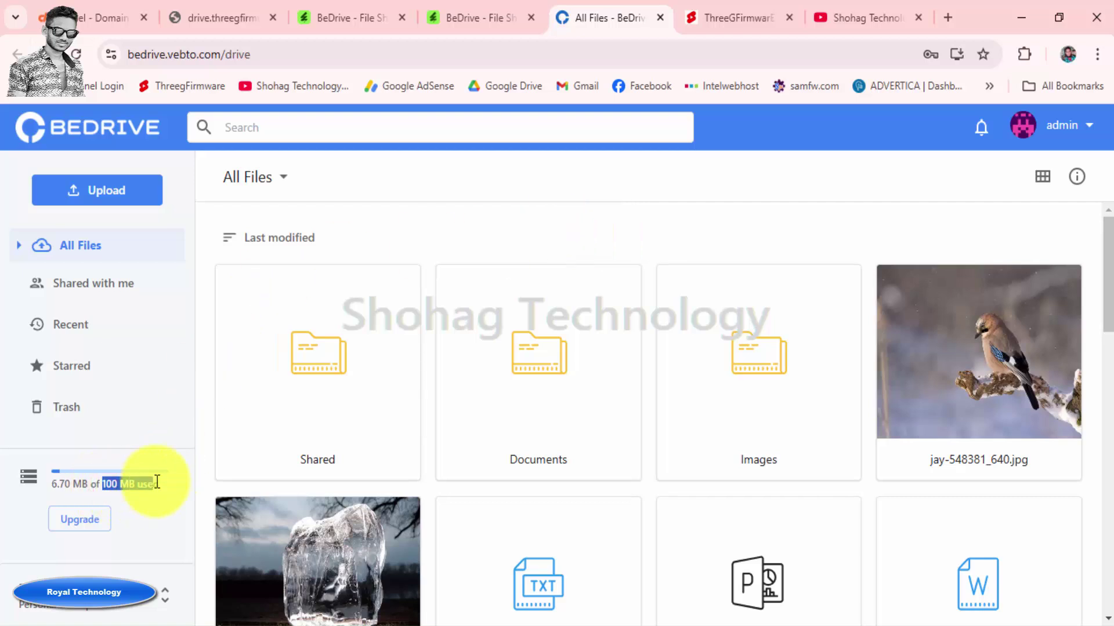
# Open the upgrade page and view the monthly plan prices
pyautogui.click(90, 525)
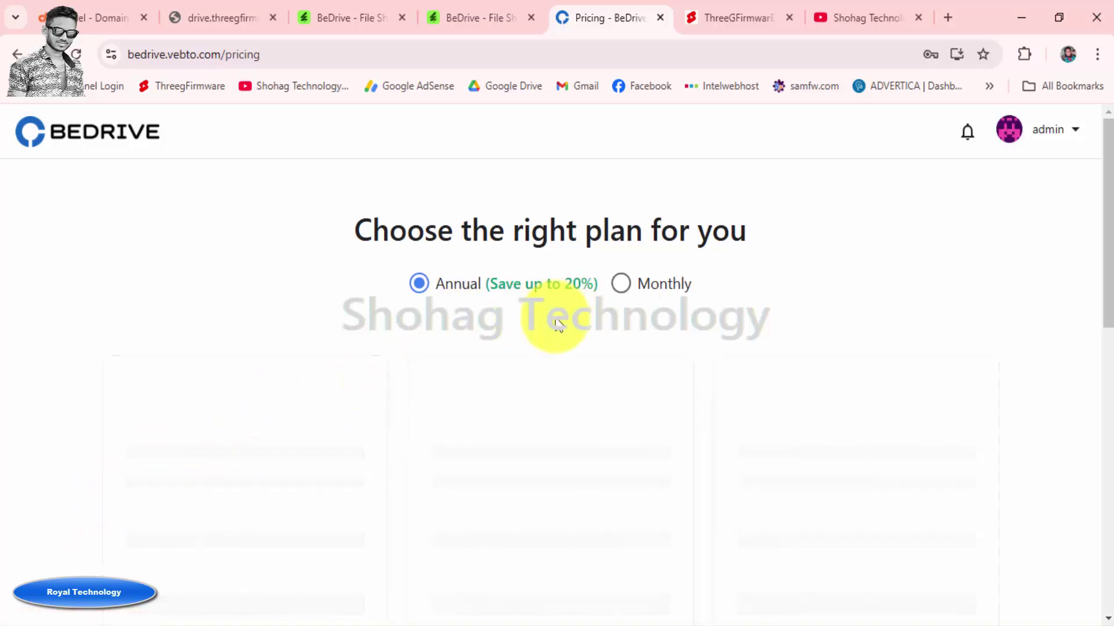
pyautogui.click(622, 284)
pyautogui.scroll(-3, 638, 323)
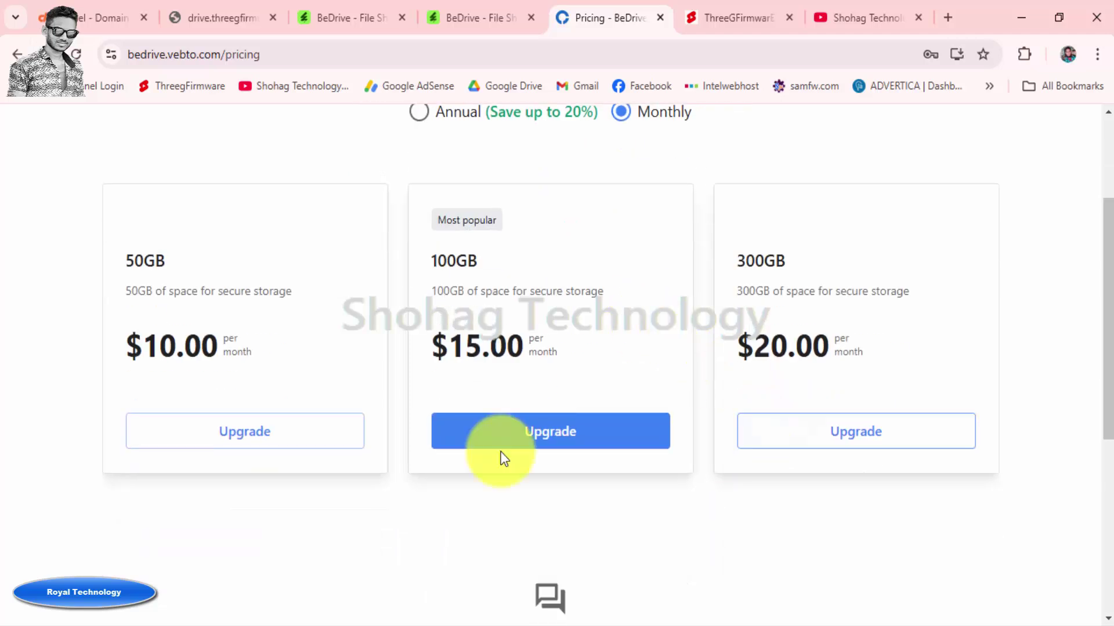
pyautogui.scroll(1, 296, 287)
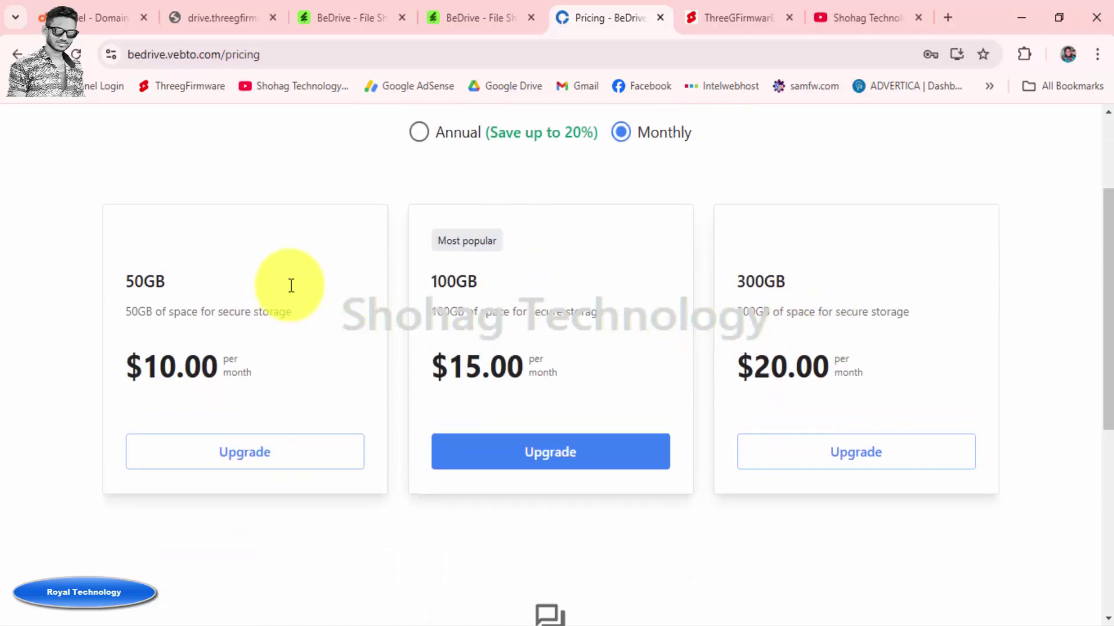
pyautogui.scroll(3, 291, 285)
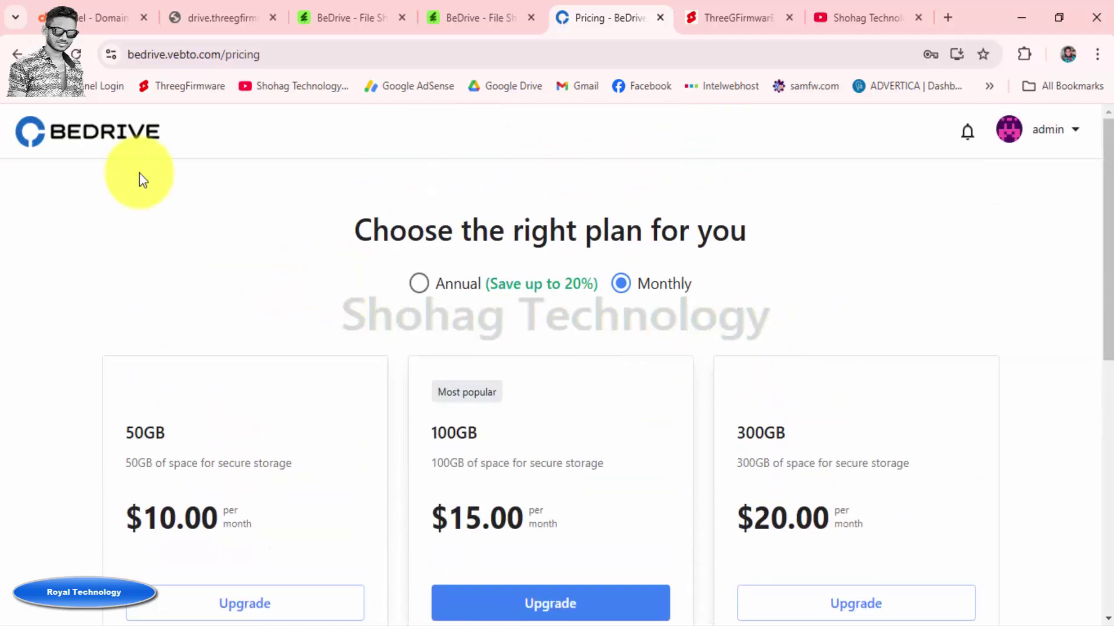
# Open the admin Subscription Plans list showing 50GB, 100GB and 300GB plans
pyautogui.click(1053, 131)
pyautogui.click(1024, 180)
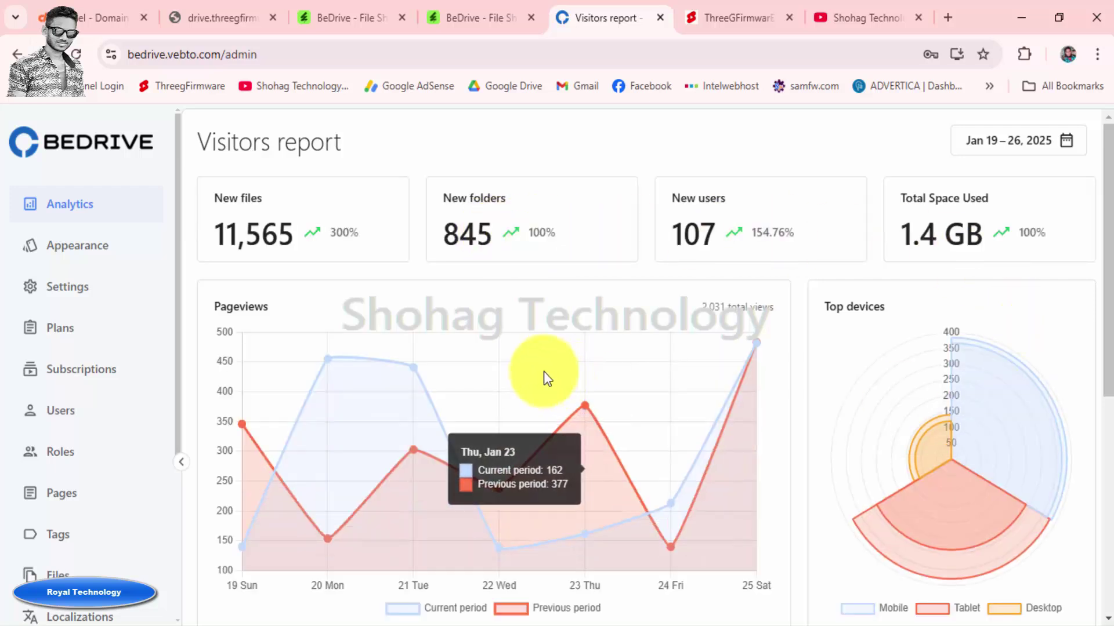
pyautogui.click(68, 330)
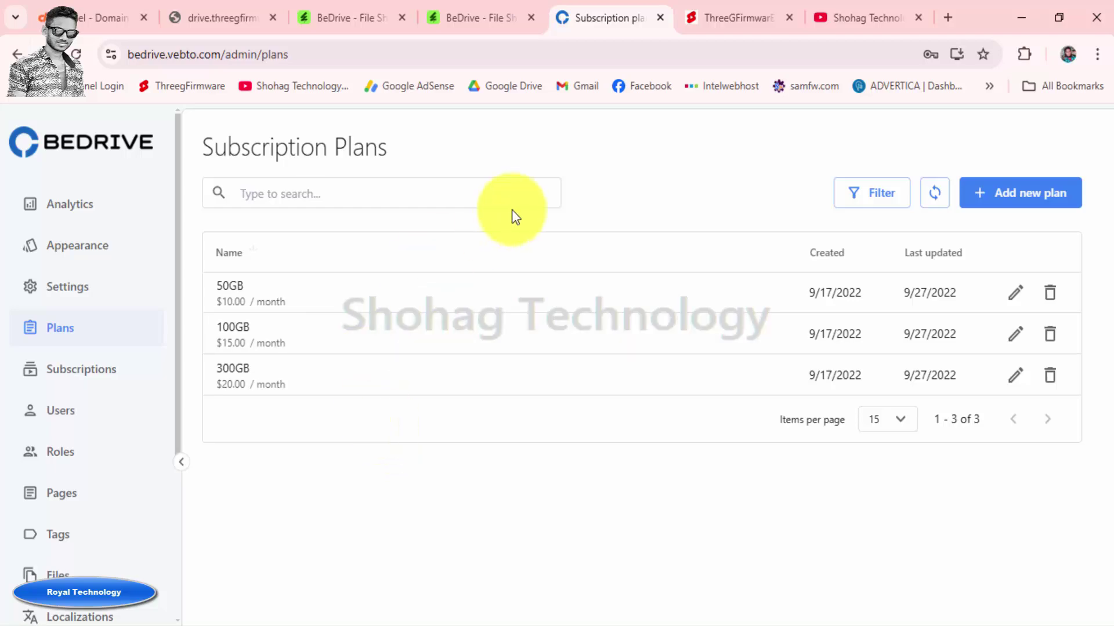
# Close the subscription plans tab and the extra BeDrive preview tab
pyautogui.click(659, 17)
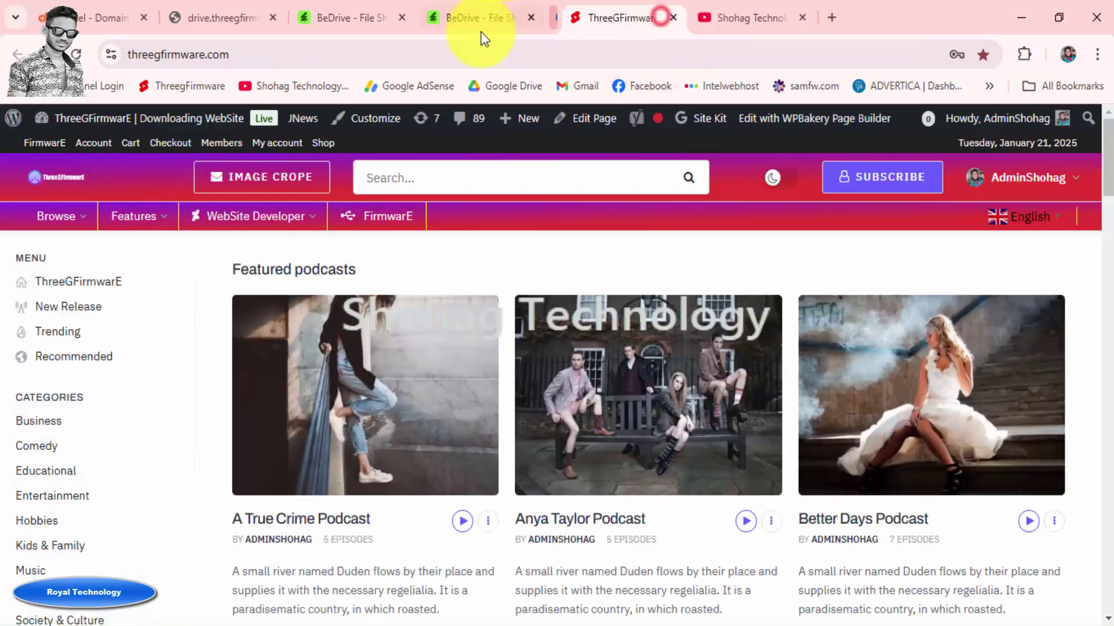
pyautogui.click(467, 22)
pyautogui.click(529, 18)
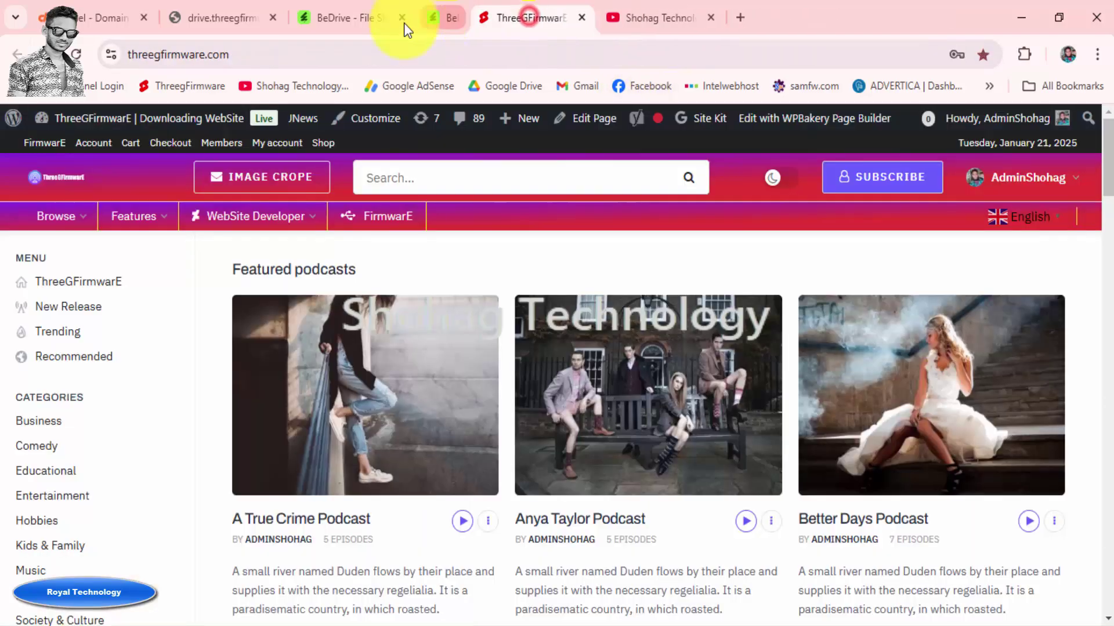
# Check the $59 Regular License price on CodeCanyon, then return to YouTube
pyautogui.click(355, 18)
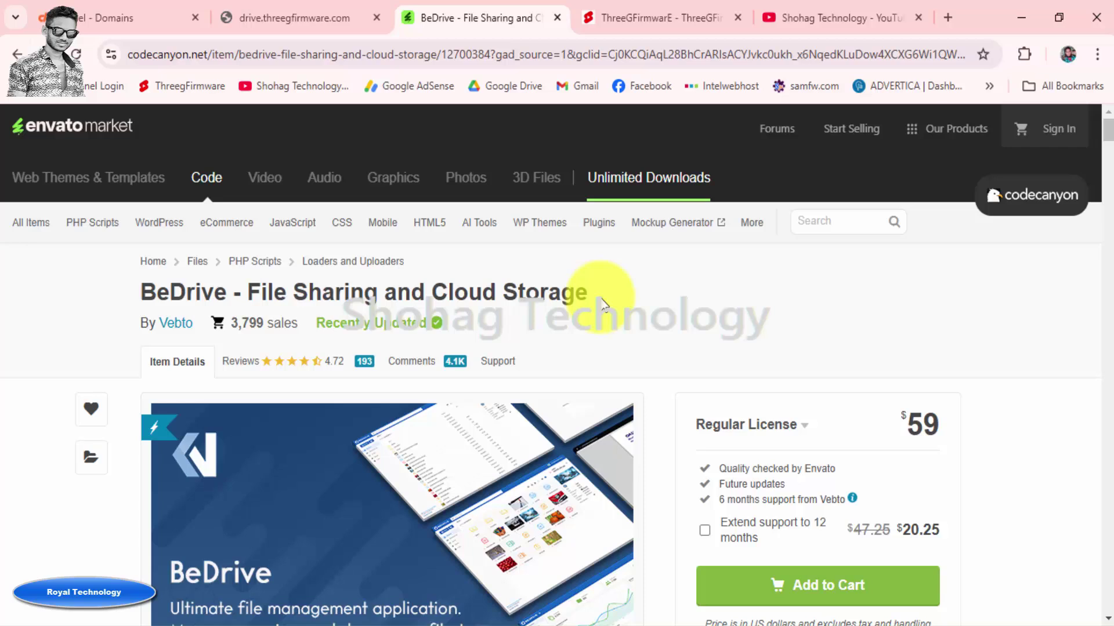
pyautogui.doubleClick(921, 424)
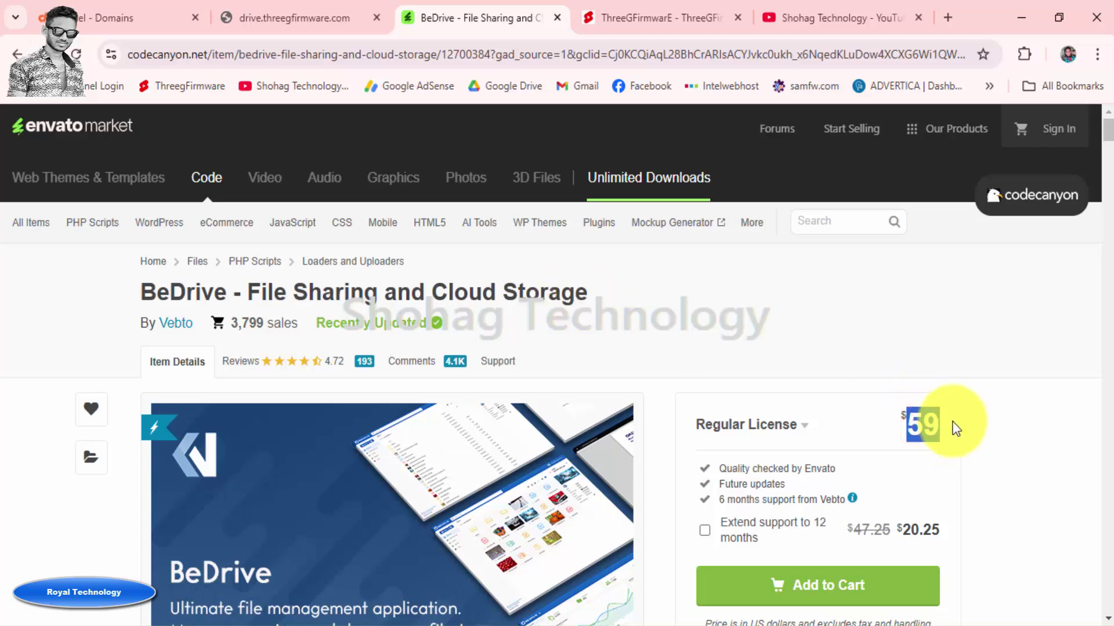
pyautogui.click(653, 294)
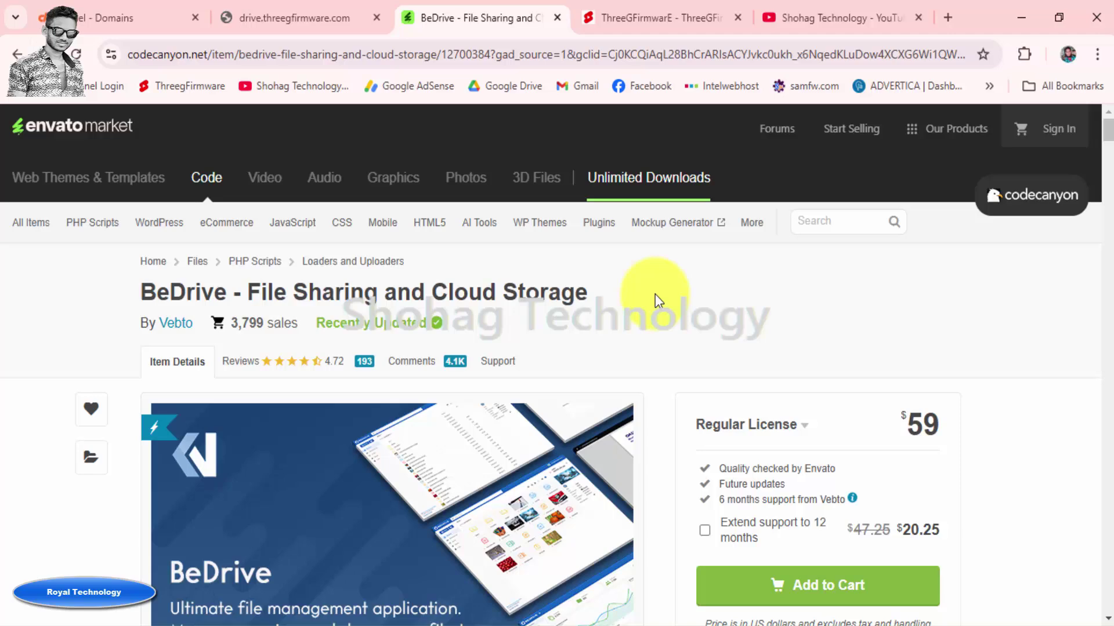
pyautogui.click(813, 17)
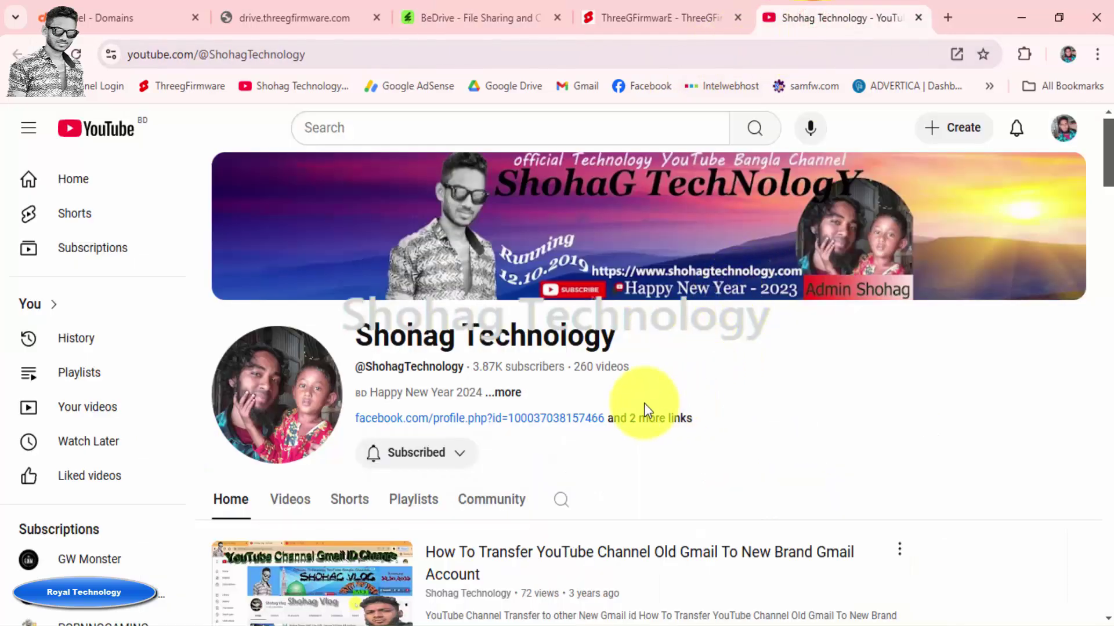
# Read the channel's full About description, close it, and switch to the ThreeGFirmwarE site
pyautogui.click(504, 394)
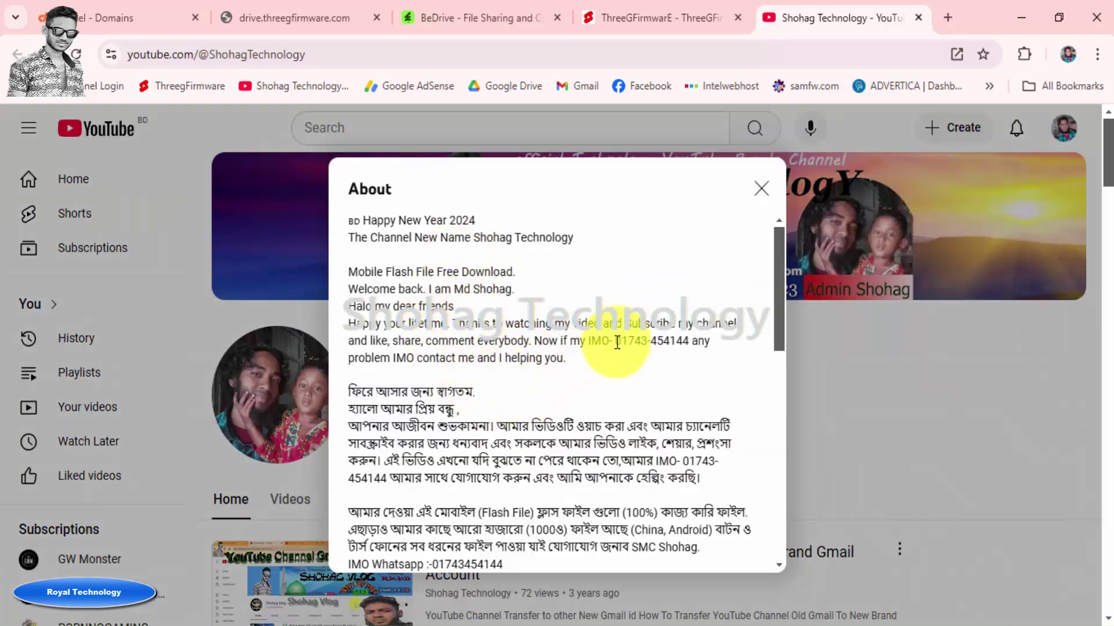
pyautogui.moveTo(616, 342); pyautogui.dragTo(689, 342)
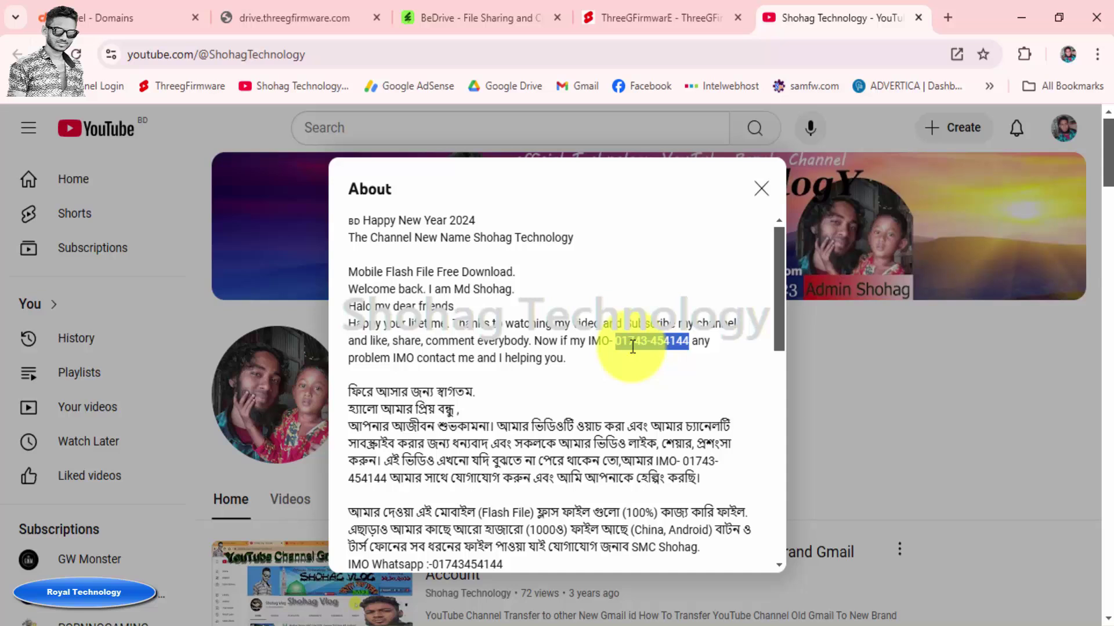
pyautogui.click(570, 360)
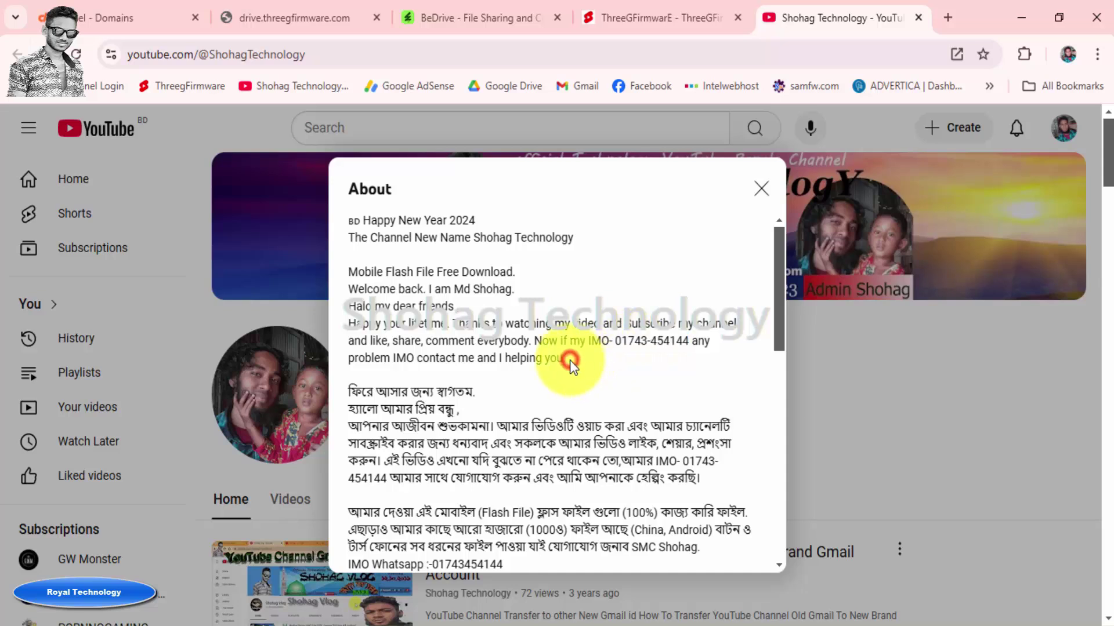
pyautogui.click(762, 188)
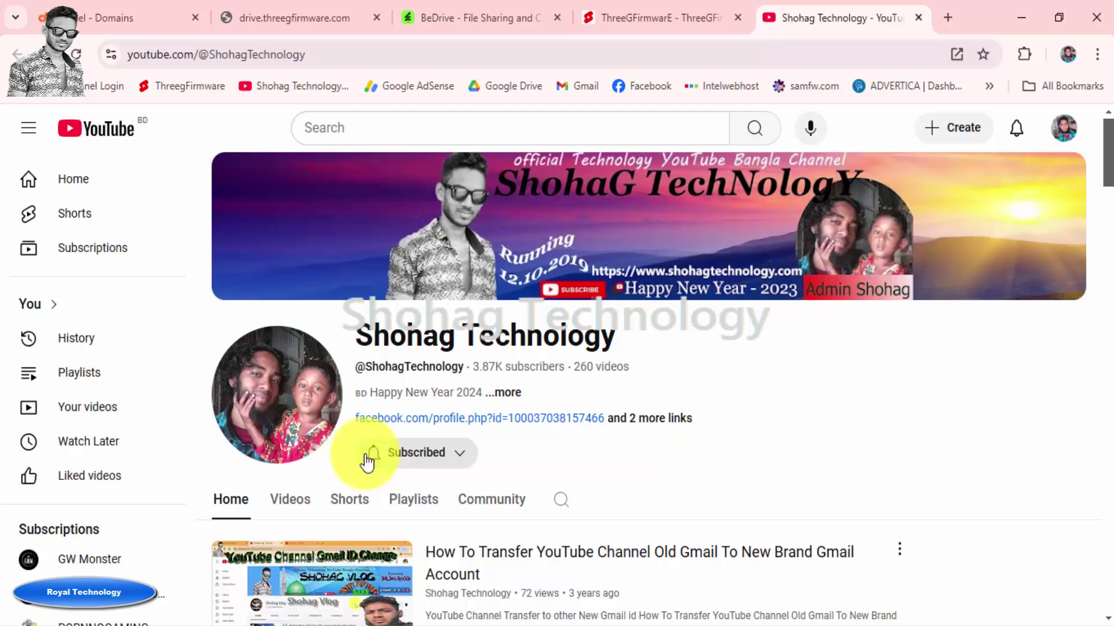
pyautogui.click(645, 23)
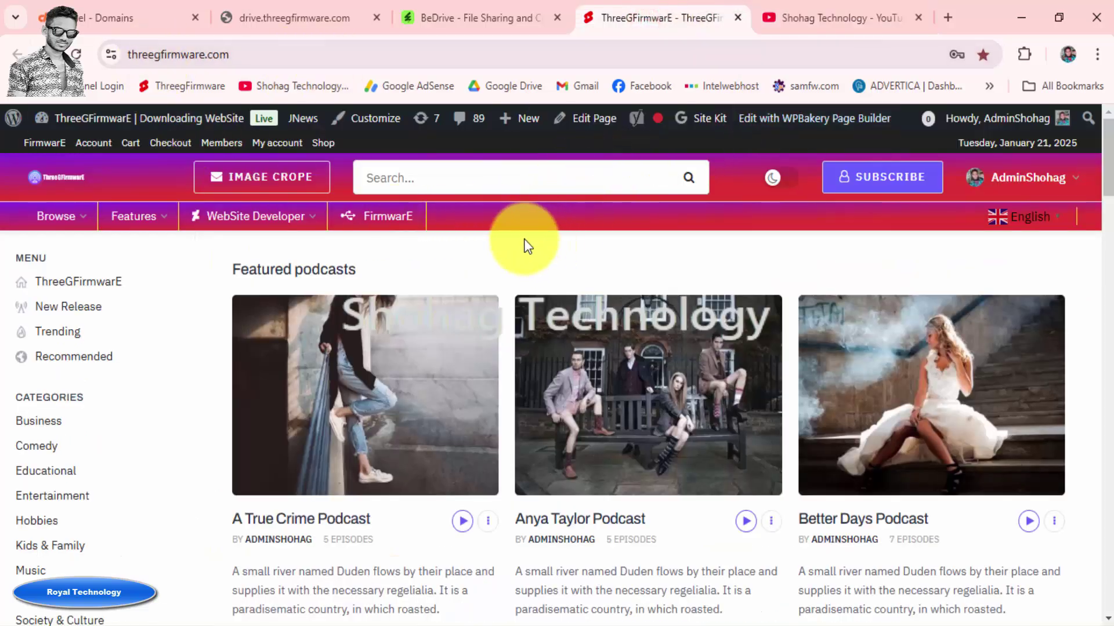
# Scroll through the Featured podcasts homepage, then close the CodeCanyon BeDrive tab
pyautogui.scroll(-10, 524, 238)
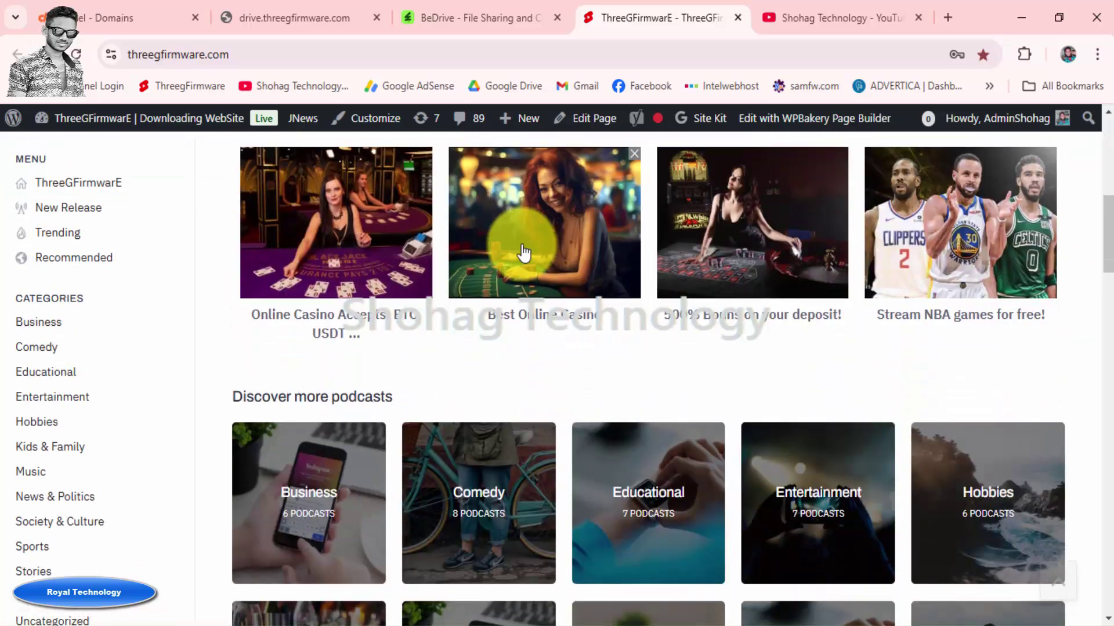
pyautogui.scroll(-8, 522, 249)
pyautogui.scroll(15, 398, 323)
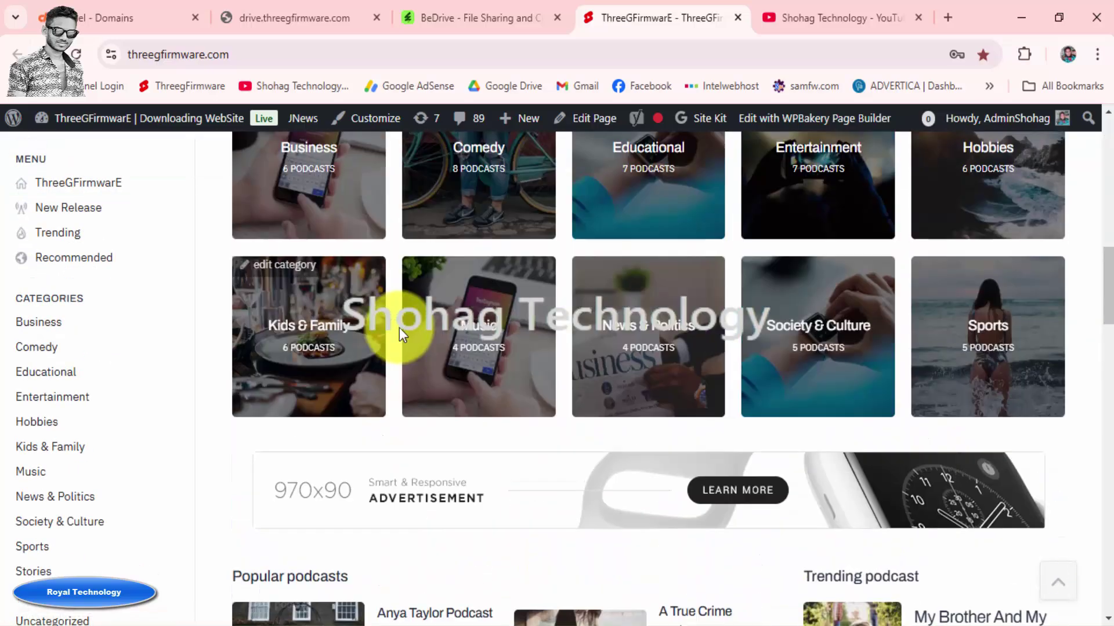
pyautogui.scroll(2, 393, 294)
pyautogui.moveTo(277, 229)
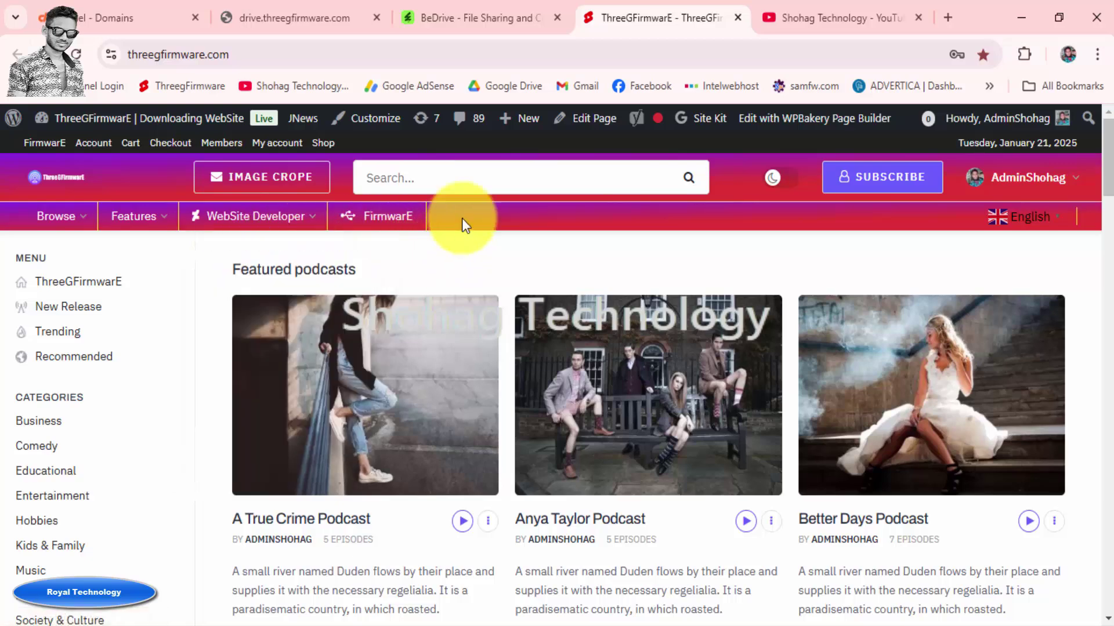
pyautogui.click(470, 16)
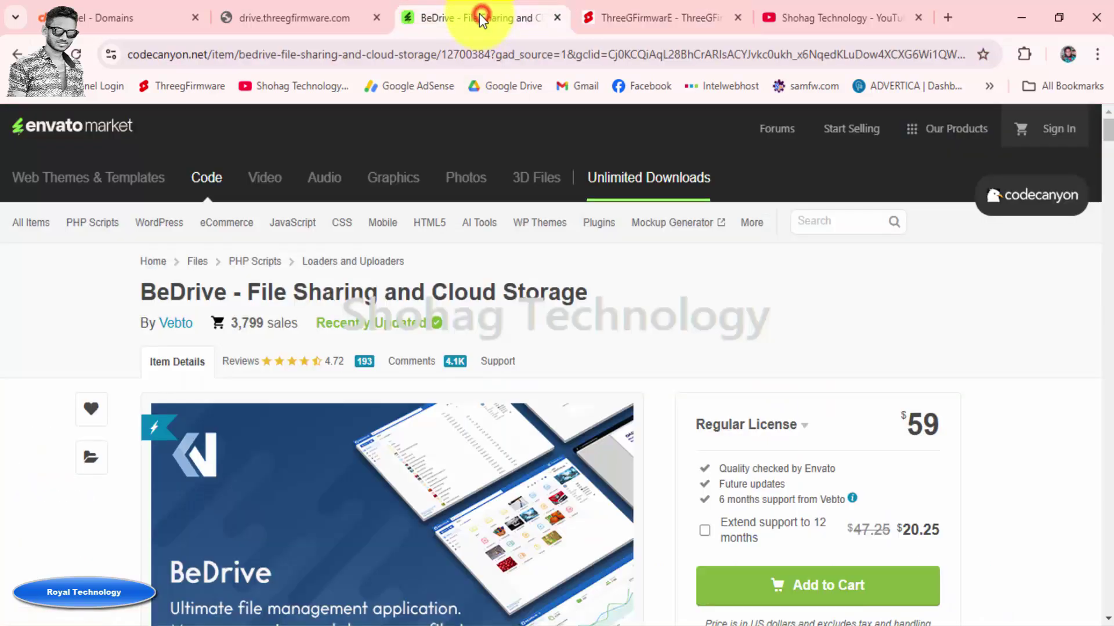
pyautogui.click(557, 18)
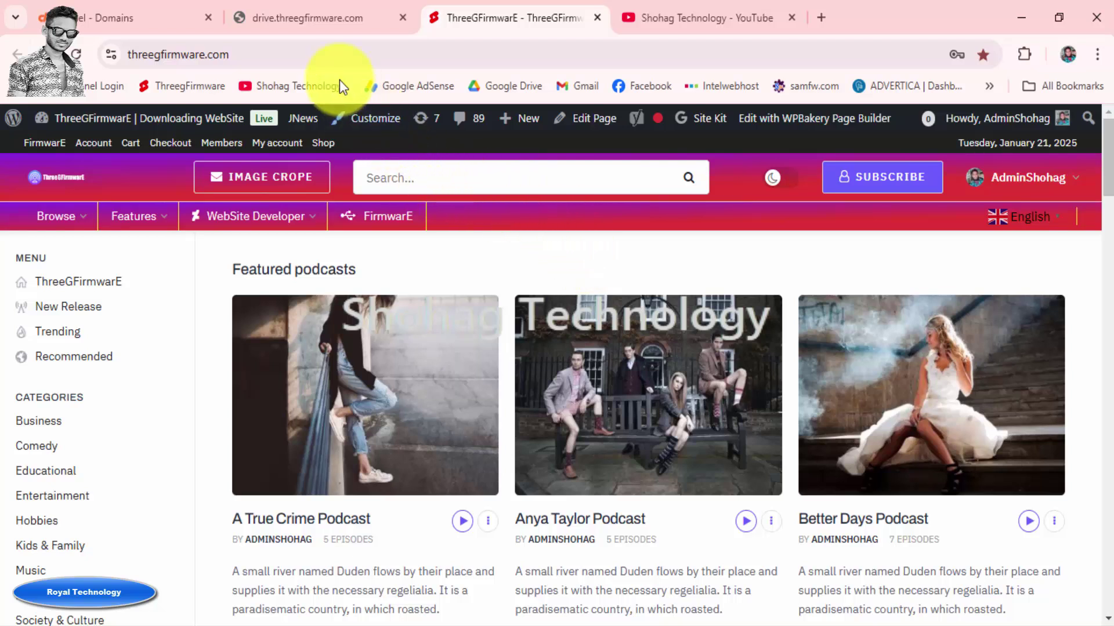
# Reload the drive subdomain page, then open its Document Root from cPanel Domains
pyautogui.click(335, 20)
pyautogui.press('F5')
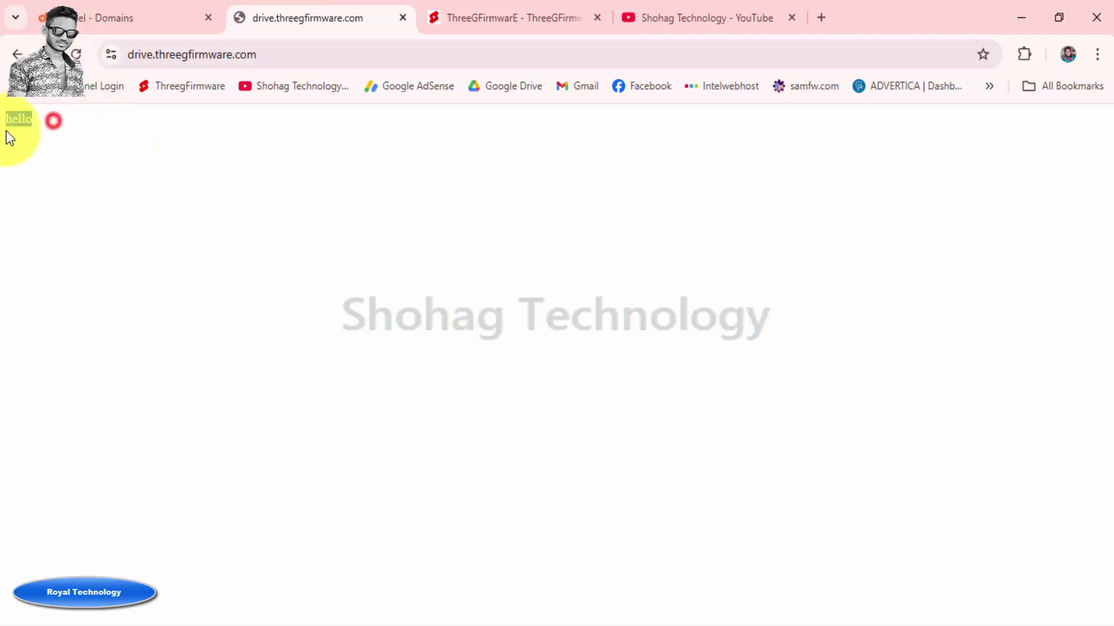
pyautogui.click(137, 157)
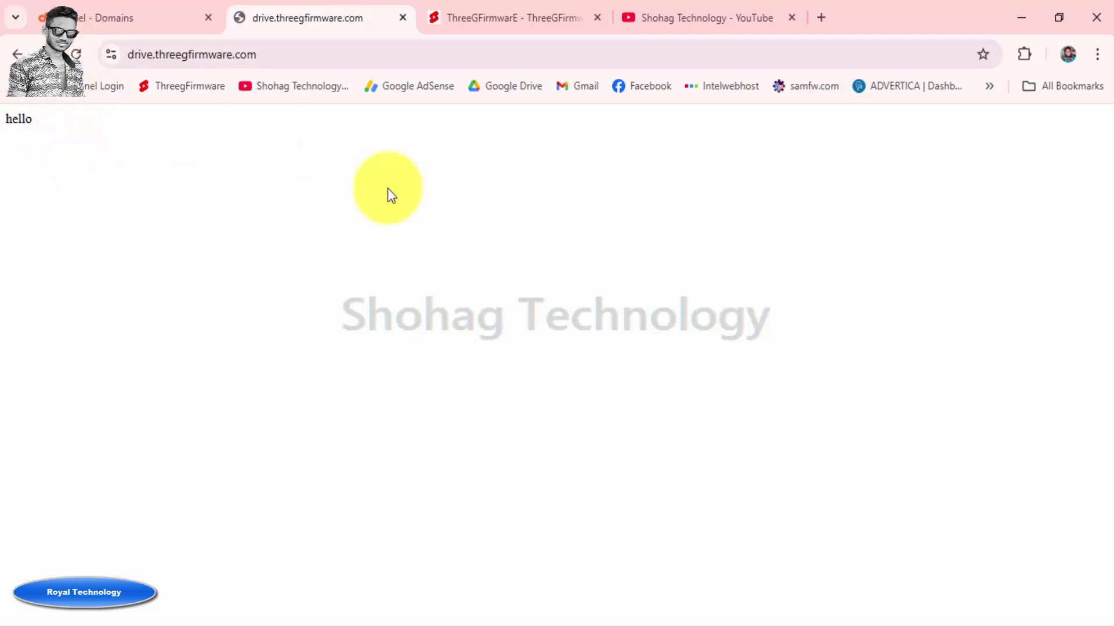
pyautogui.click(124, 11)
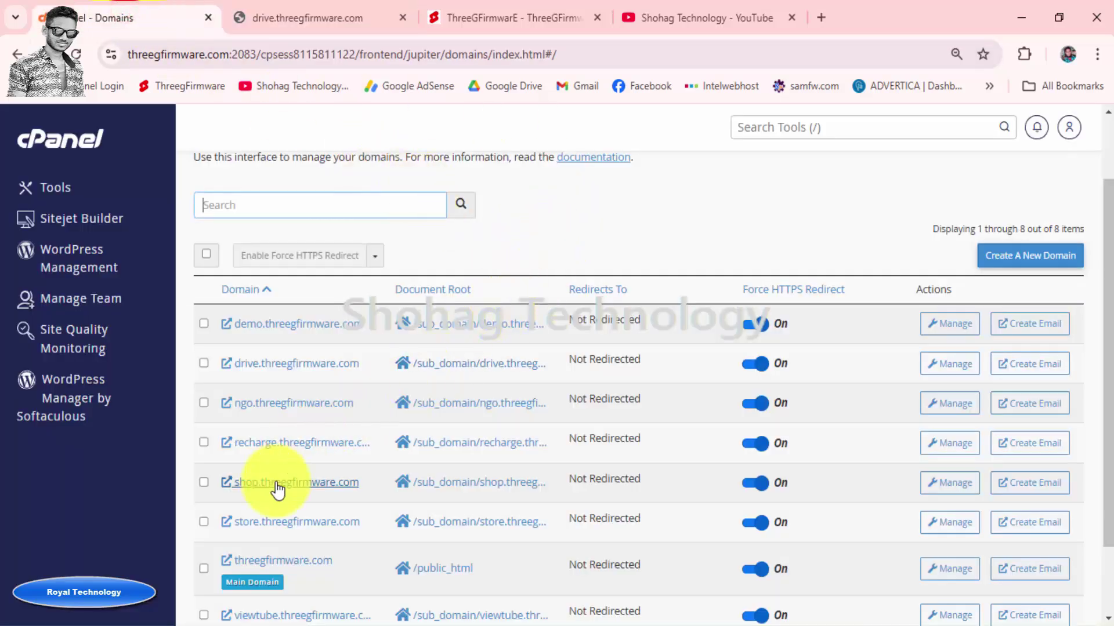
pyautogui.scroll(-2, 276, 490)
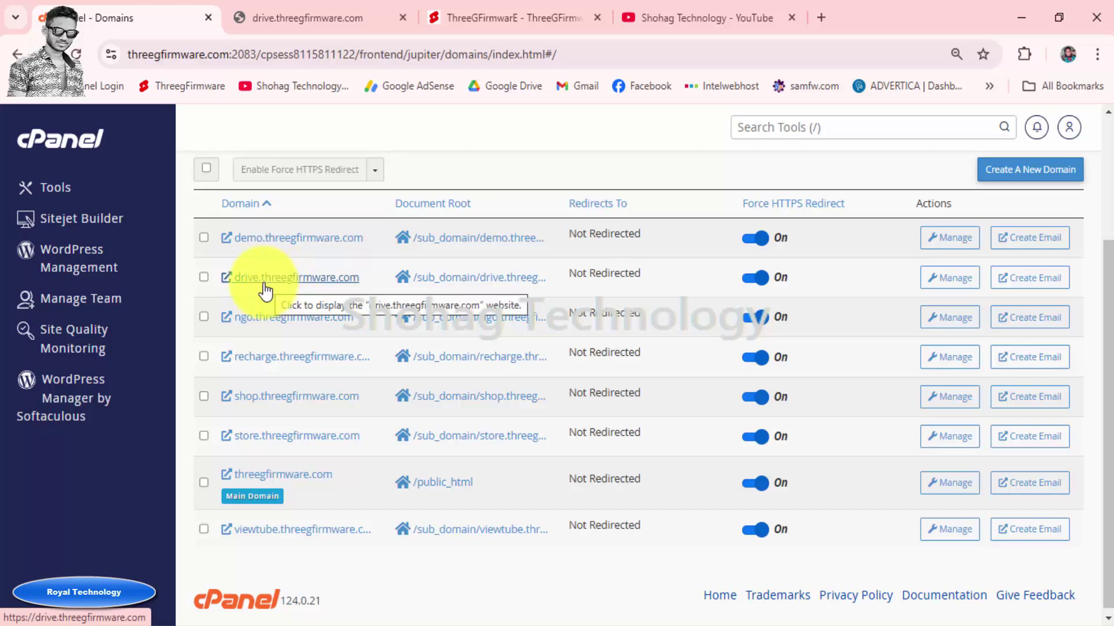
pyautogui.click(478, 283)
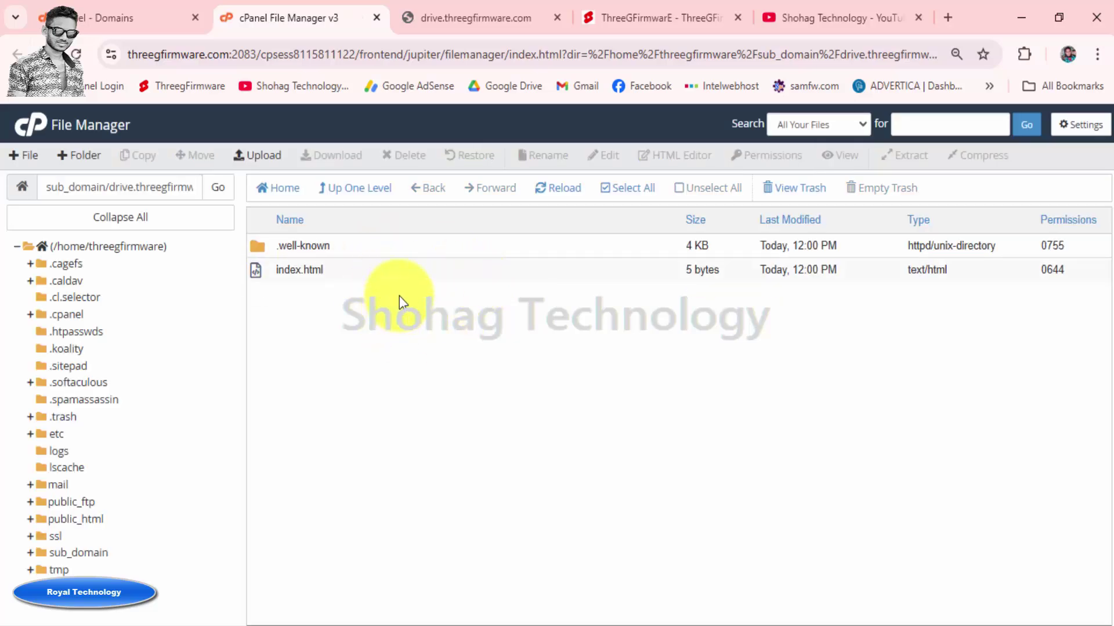
# Permanently delete .well-known and index.html, skipping the trash, and open the File Upload page
pyautogui.click(1077, 128)
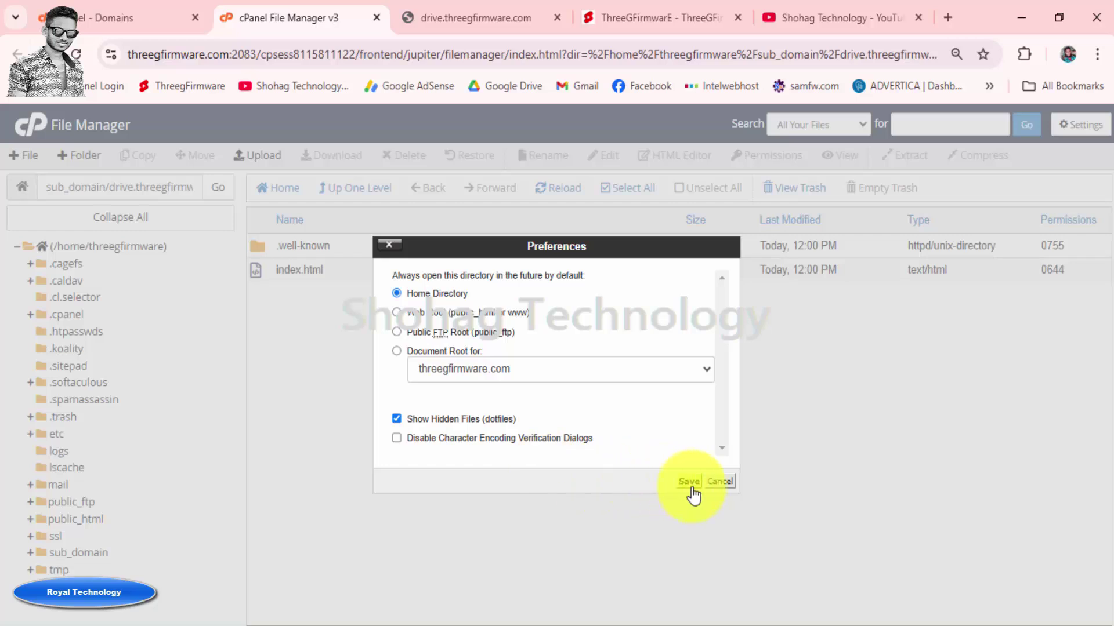
pyautogui.click(724, 483)
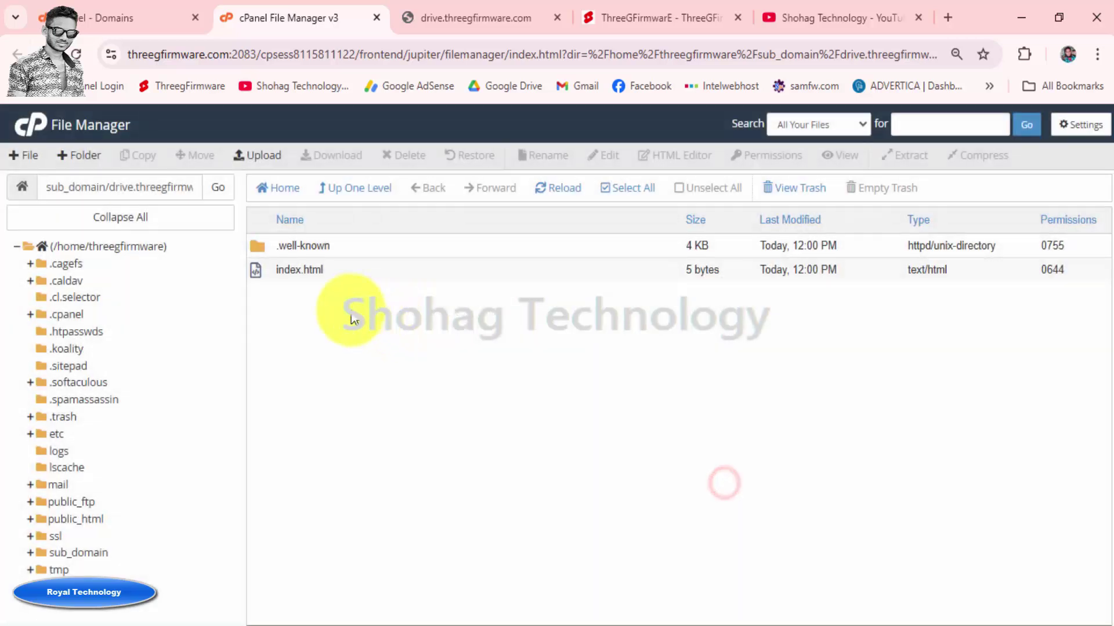
pyautogui.click(620, 189)
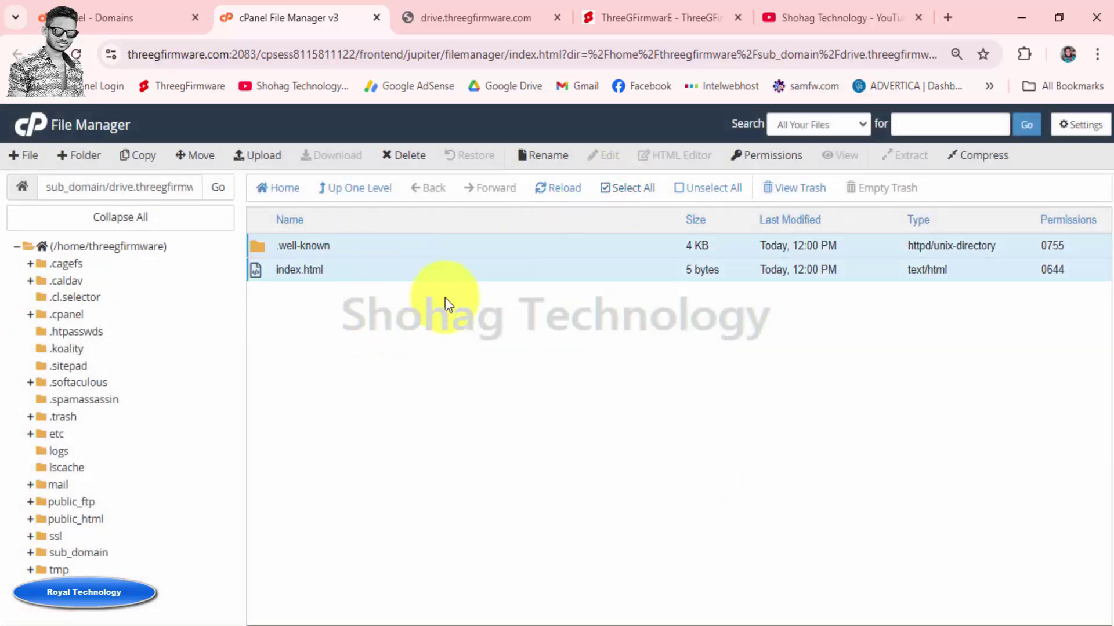
pyautogui.click(404, 155)
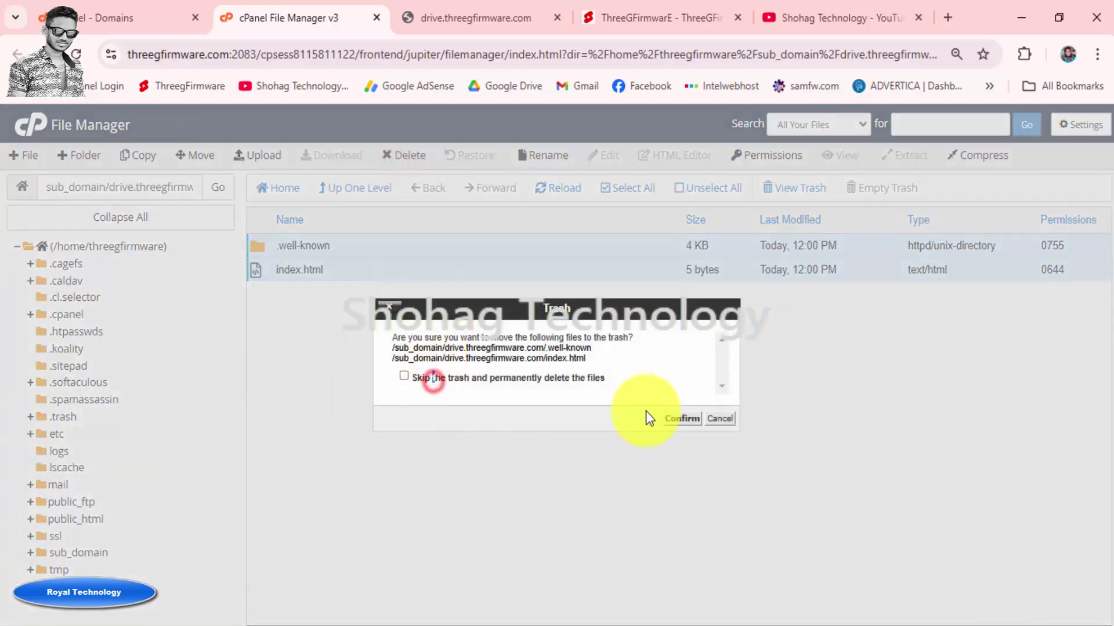
pyautogui.click(404, 376)
pyautogui.click(681, 419)
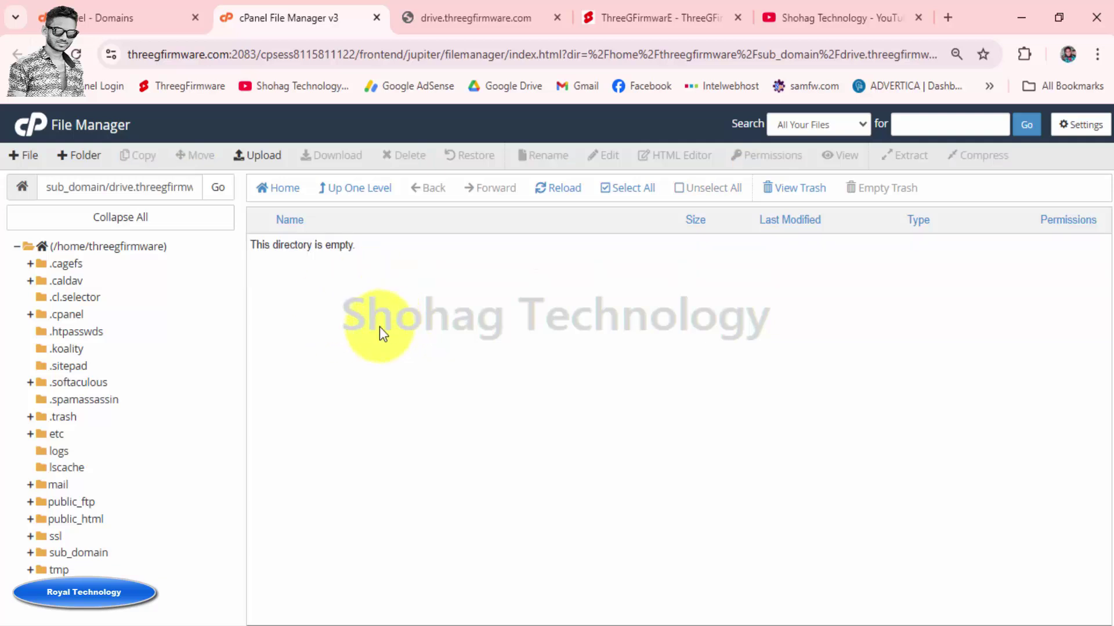
pyautogui.click(259, 163)
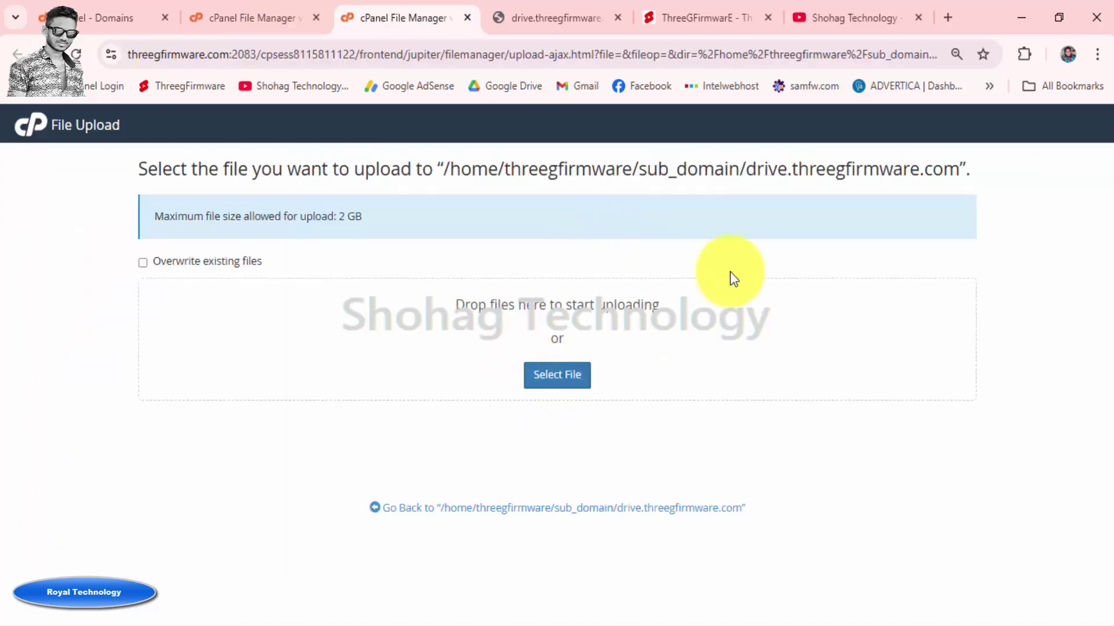
# Drag website.zip from the BeDrive v3.1.7 folder onto the upload drop zone
pyautogui.click(1017, 19)
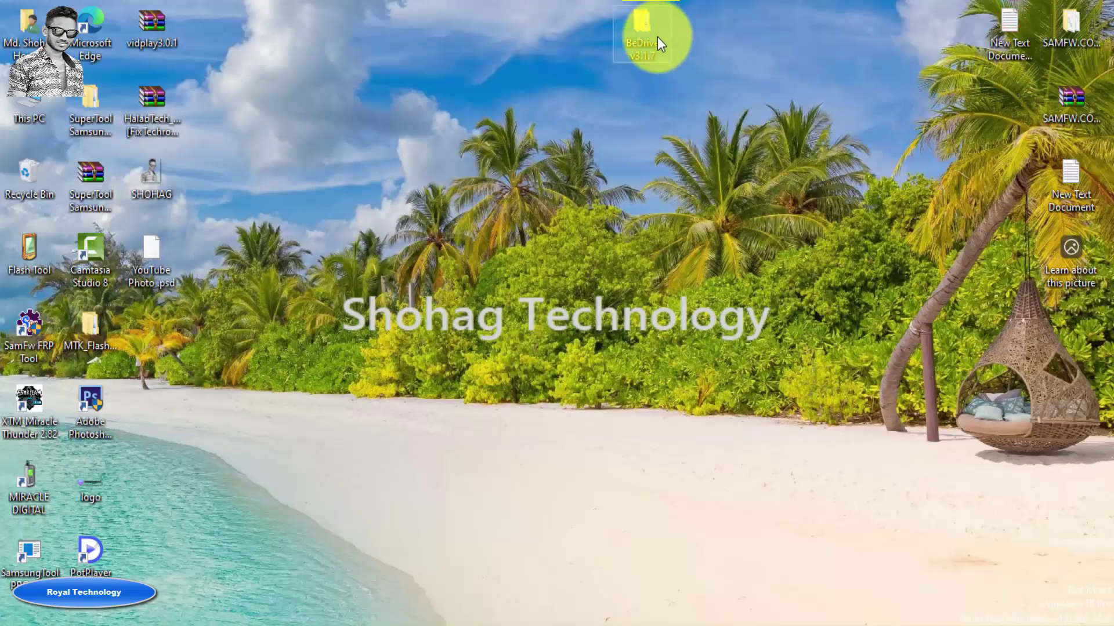
pyautogui.doubleClick(649, 27)
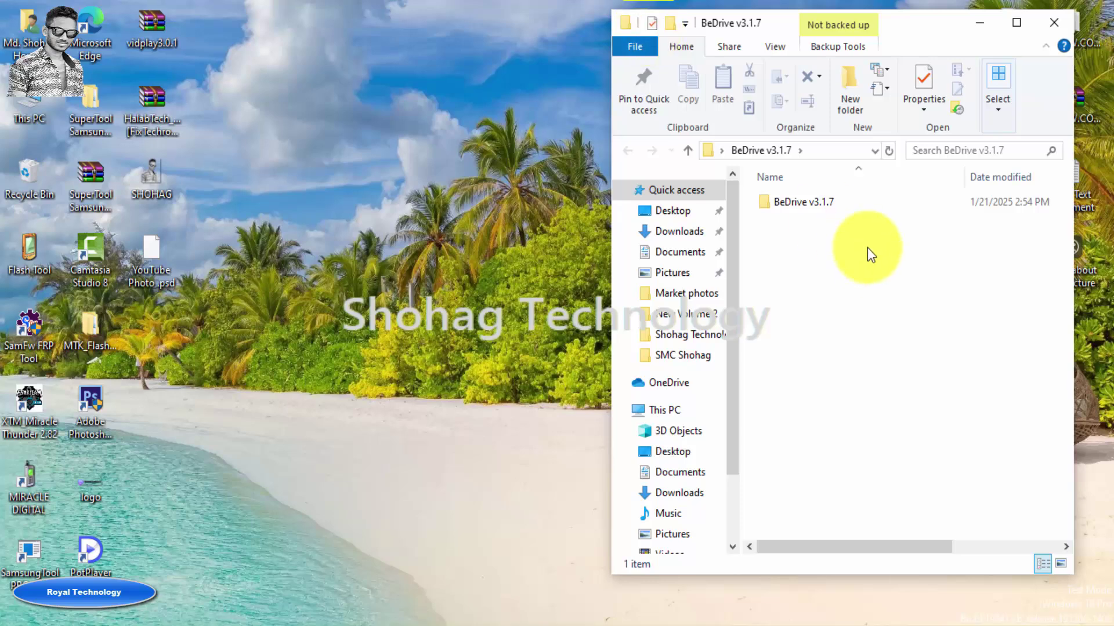
pyautogui.click(841, 207)
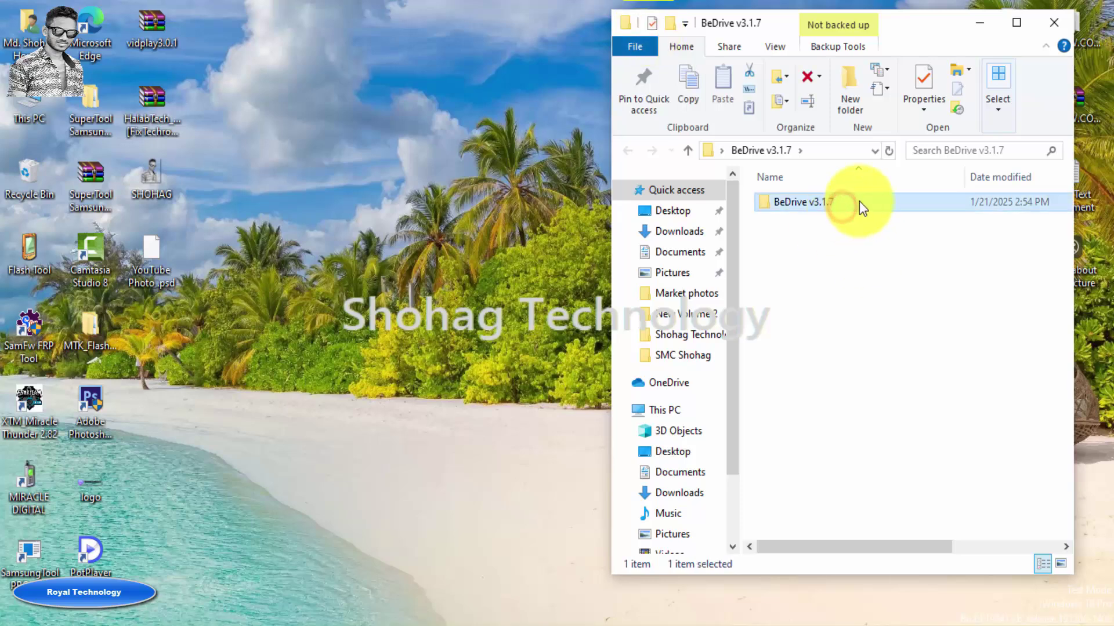
pyautogui.doubleClick(859, 203)
pyautogui.click(803, 242)
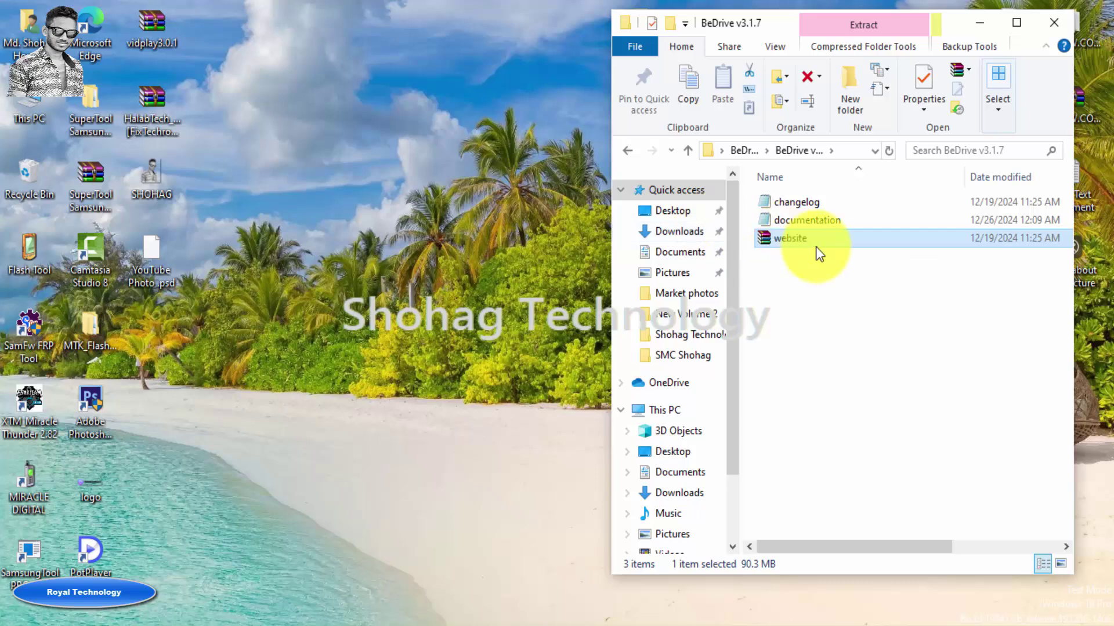
pyautogui.hotkey('alt', 'Tab')
pyautogui.hotkey('alt', 'Tab')
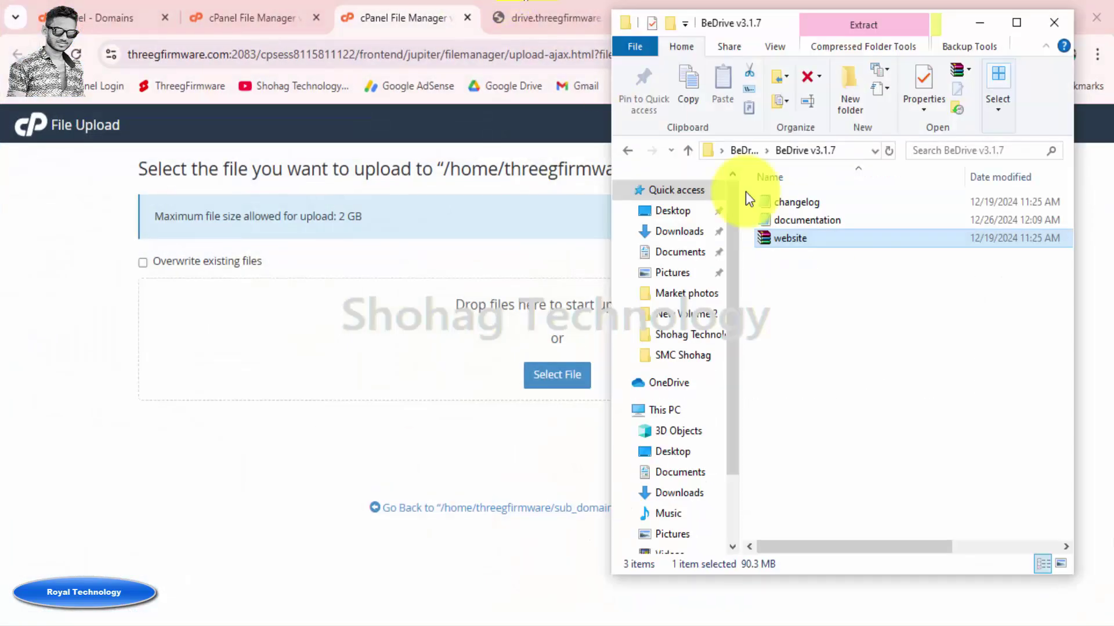
pyautogui.moveTo(795, 238); pyautogui.dragTo(554, 374)
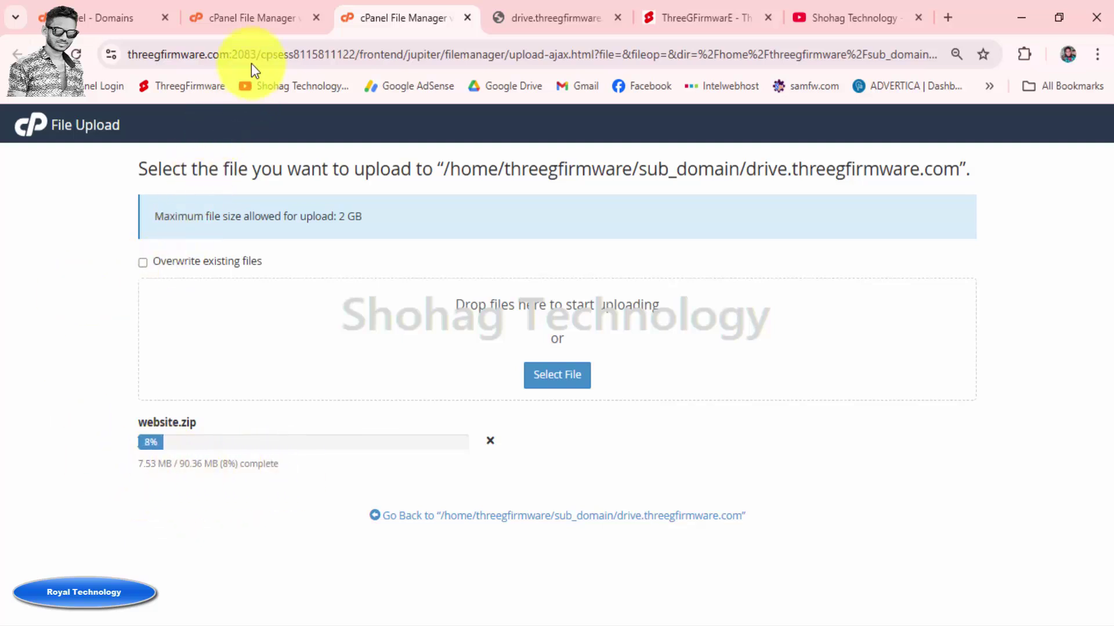
pyautogui.click(244, 17)
pyautogui.click(319, 367)
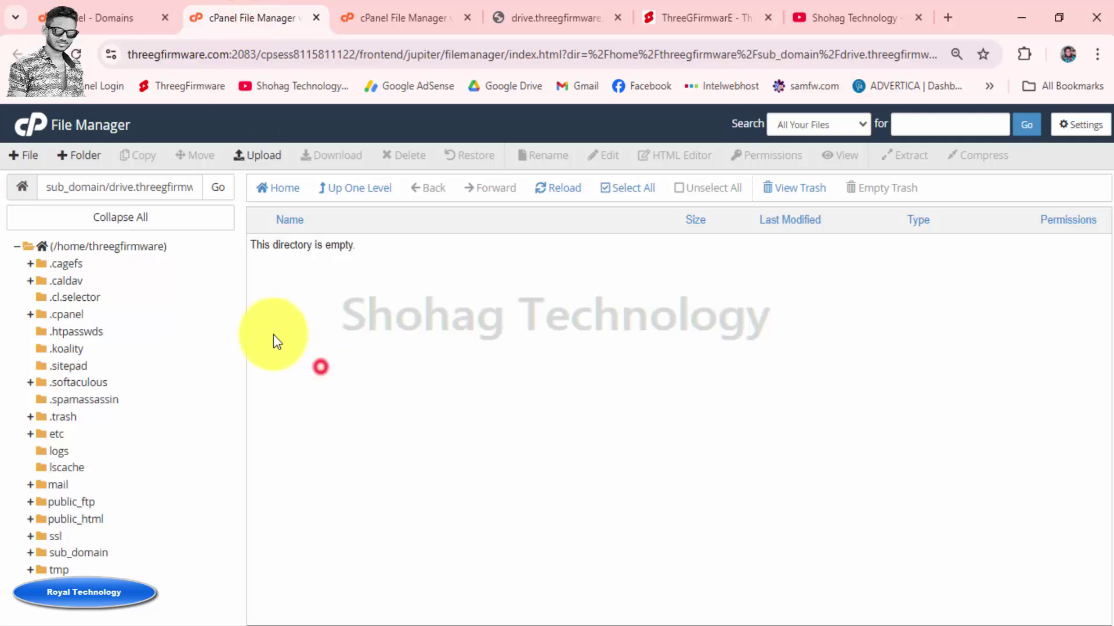
# Return to cPanel Tools and launch Database Wizard from the Databases section
pyautogui.click(37, 131)
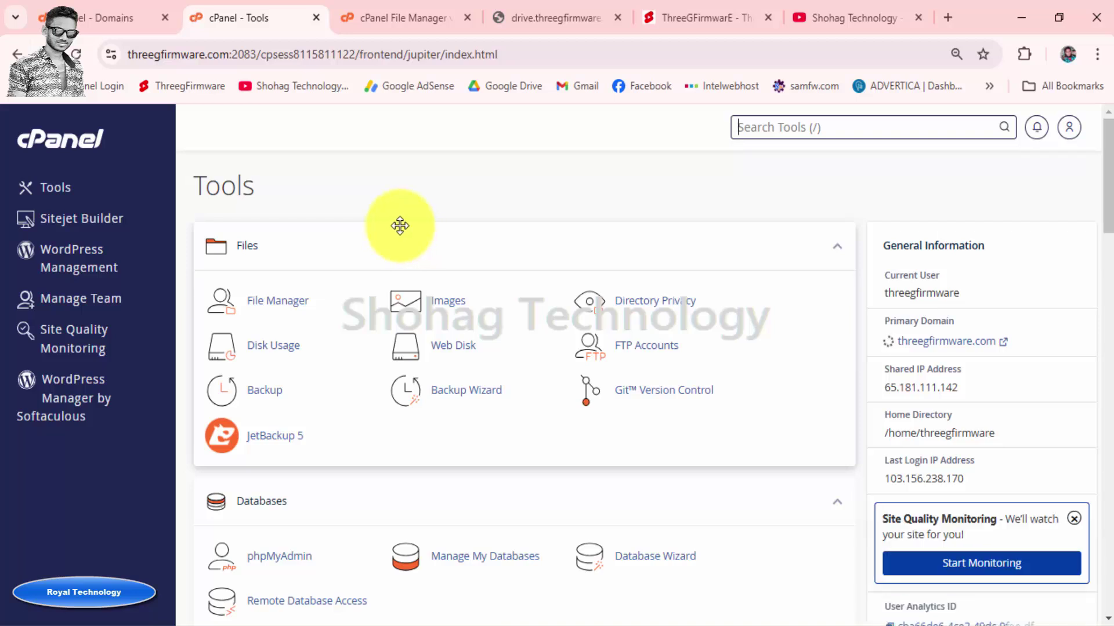
pyautogui.scroll(-2, 399, 226)
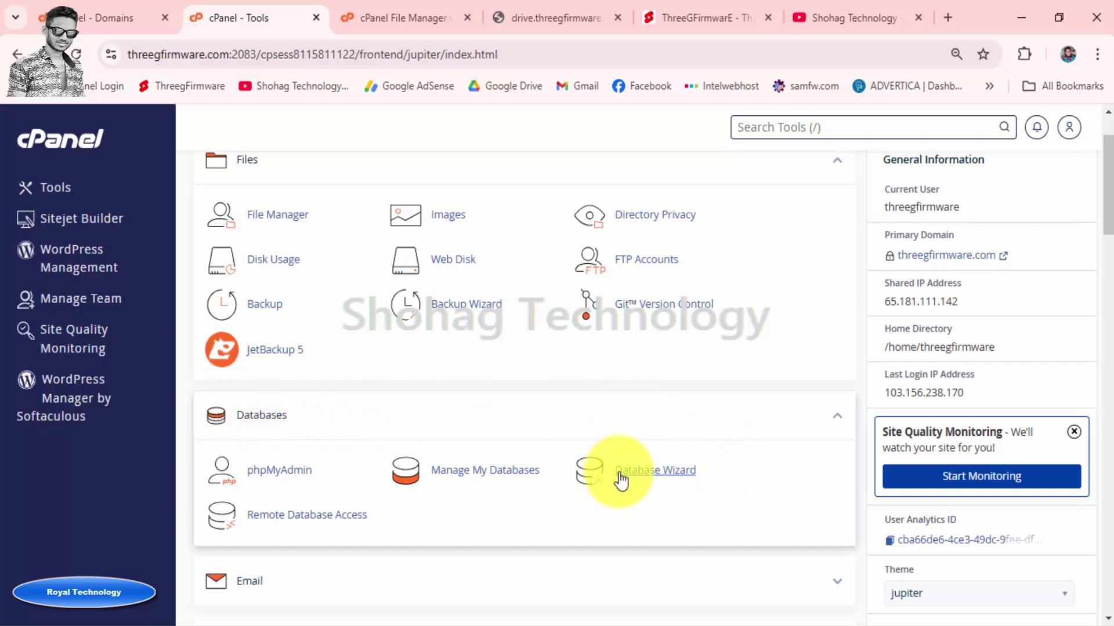
pyautogui.click(667, 471)
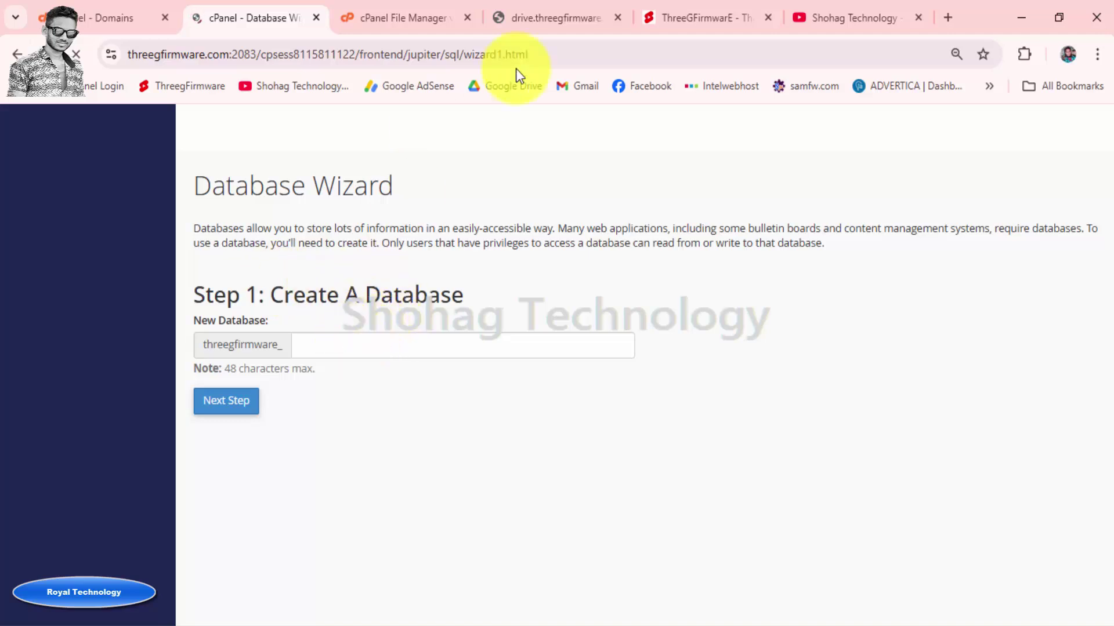
# Copy 'drive' from the site address and create the database threegfirmware_drive with it
pyautogui.click(564, 9)
pyautogui.click(288, 52)
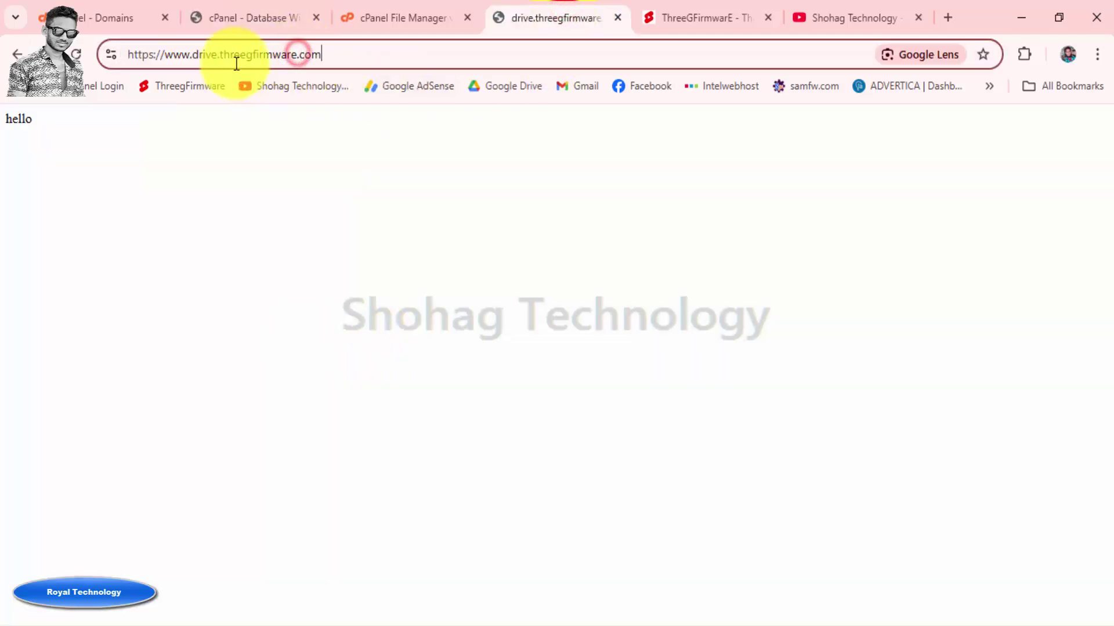
pyautogui.doubleClick(209, 56)
pyautogui.rightClick(203, 57)
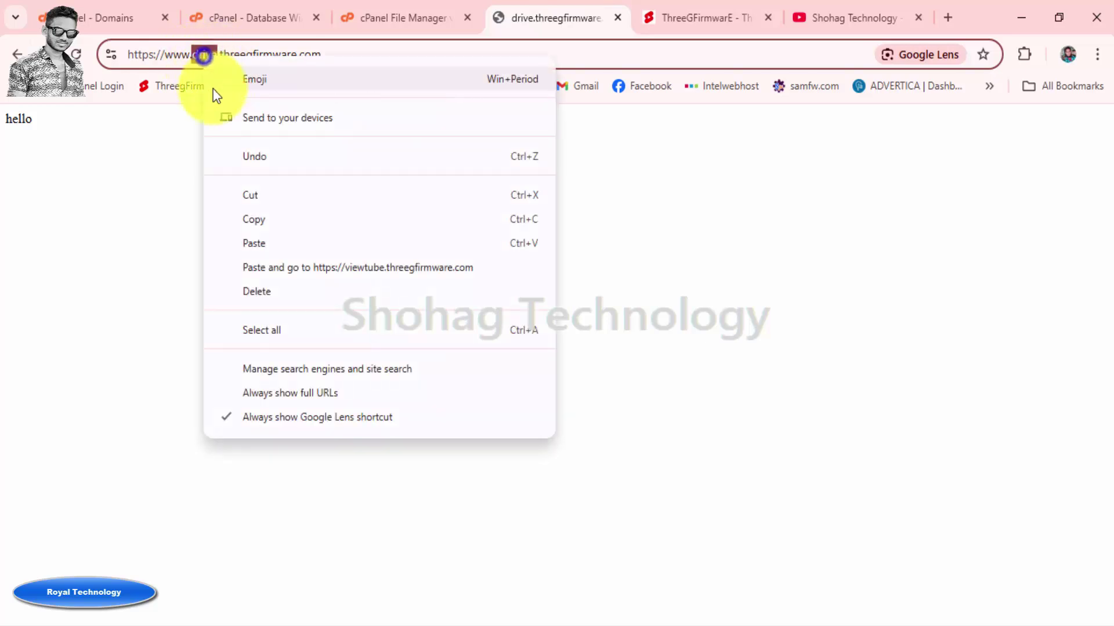
pyautogui.click(246, 216)
pyautogui.click(256, 24)
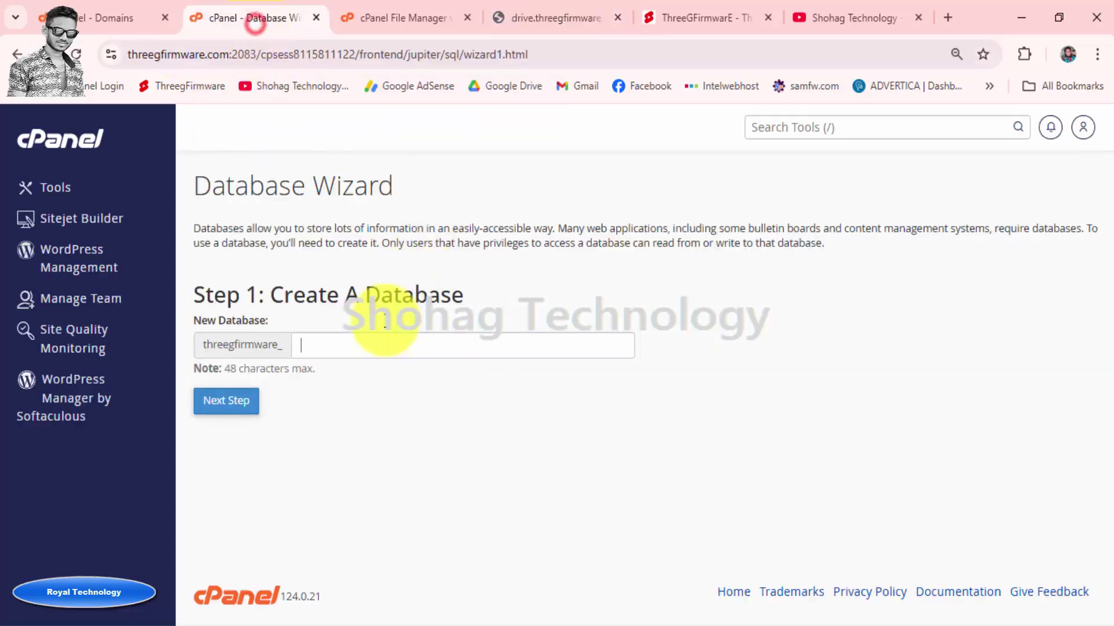
pyautogui.rightClick(351, 343)
pyautogui.click(396, 185)
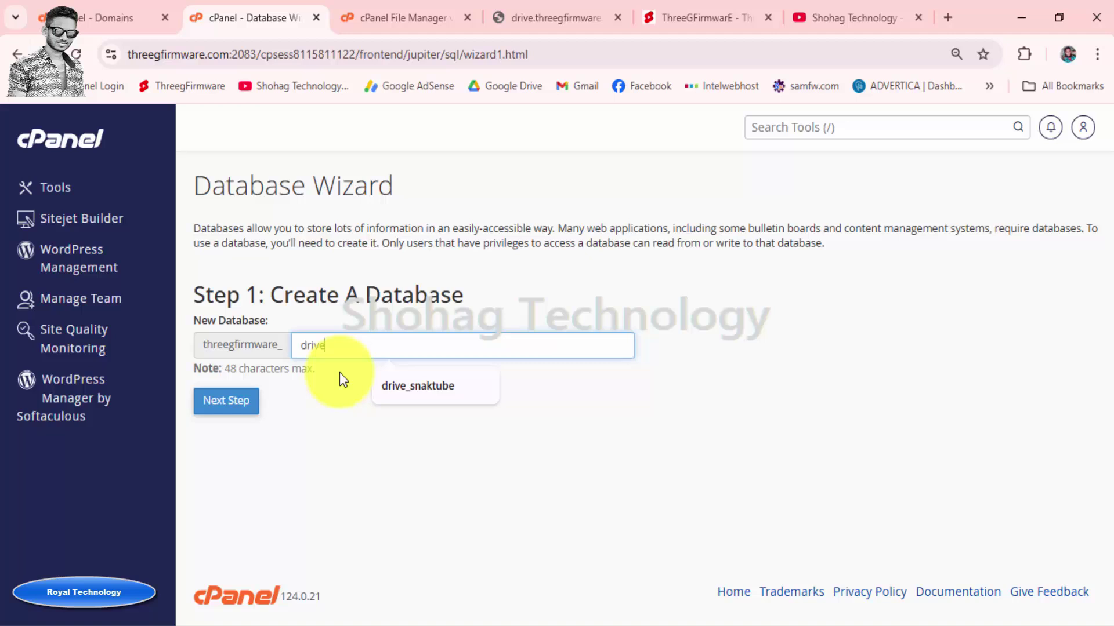
pyautogui.click(315, 416)
pyautogui.click(230, 407)
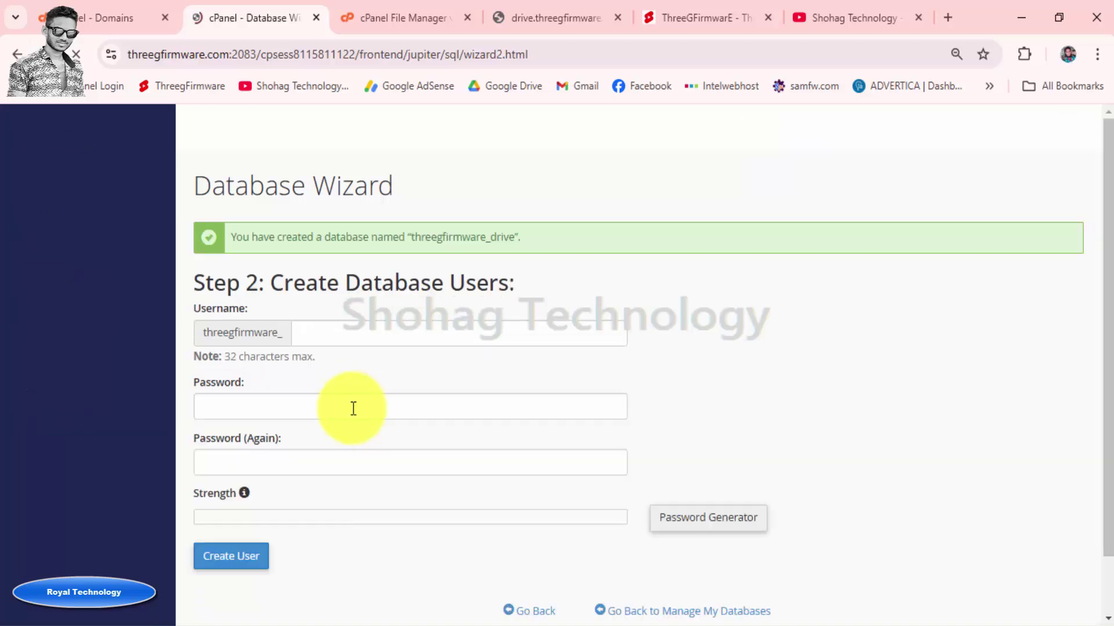
# Enter drive as the new database username
pyautogui.click(340, 333)
pyautogui.rightClick(341, 334)
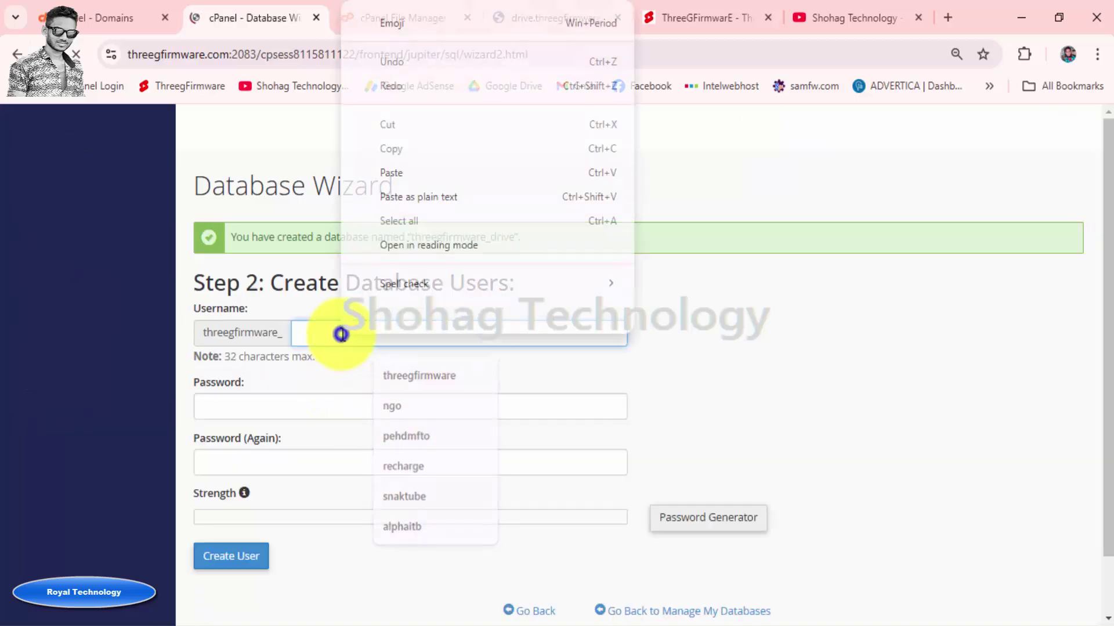
pyautogui.click(382, 172)
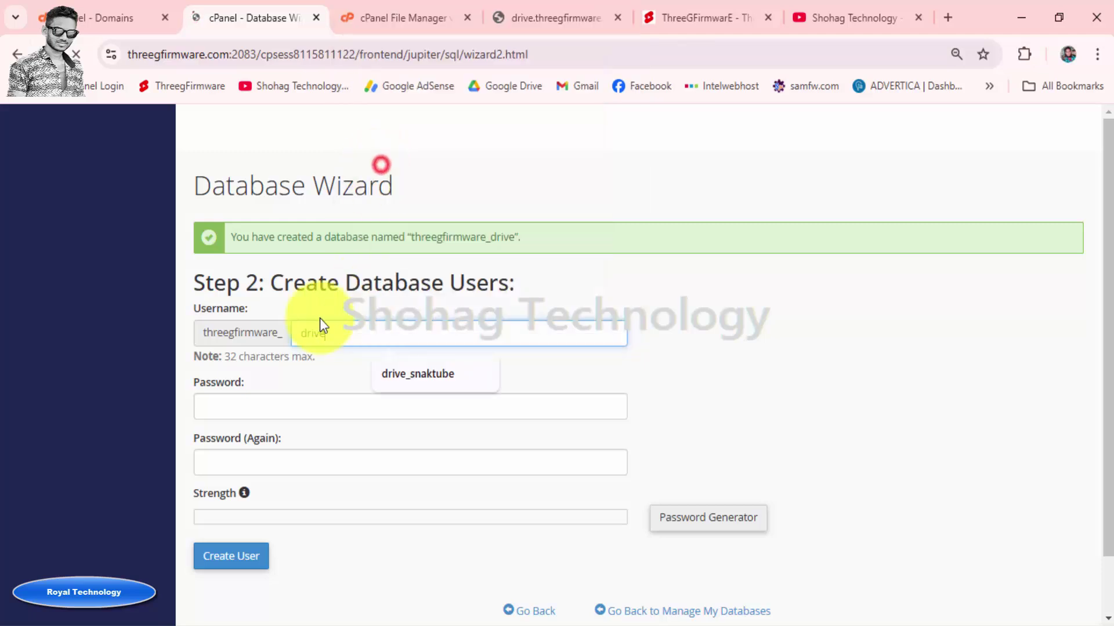
pyautogui.click(711, 318)
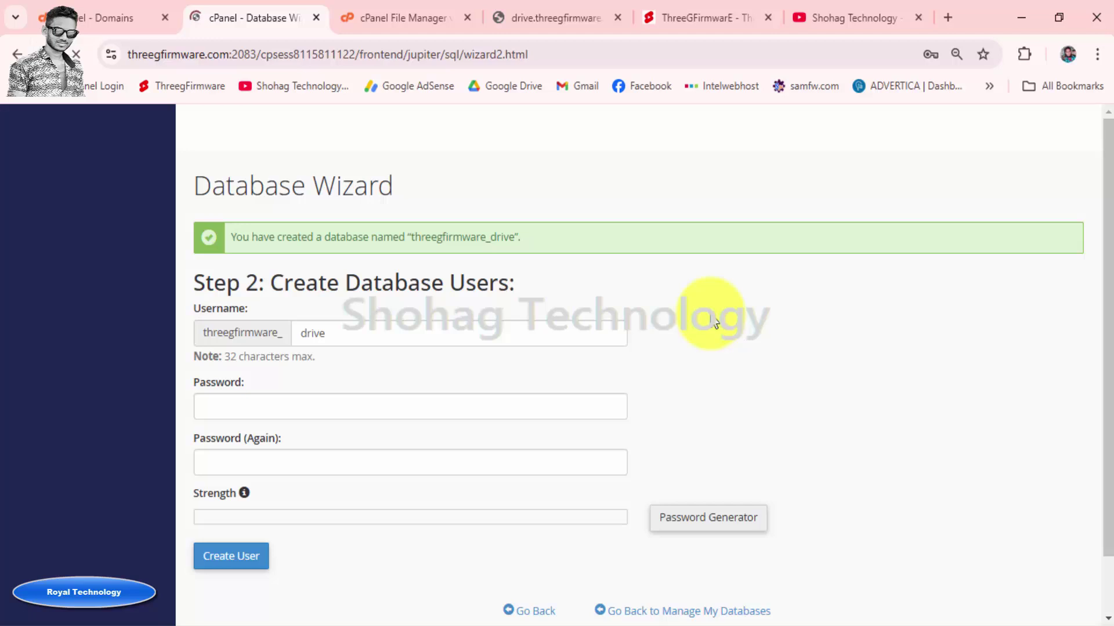
# Generate an 18-character random password and copy it
pyautogui.scroll(-1, 714, 320)
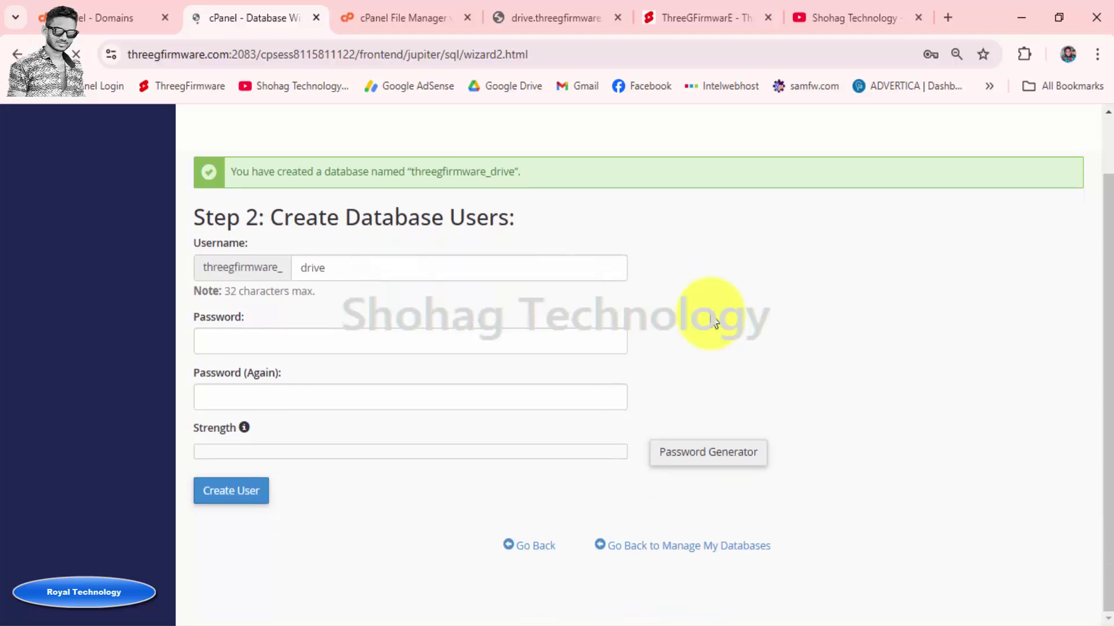
pyautogui.click(712, 453)
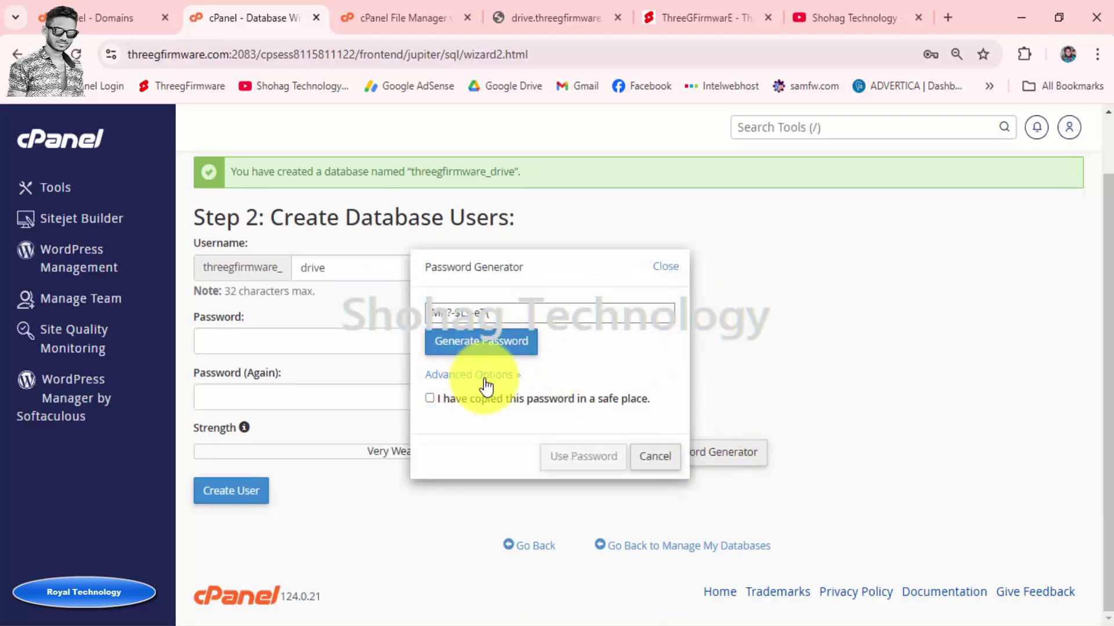
pyautogui.click(485, 378)
pyautogui.click(482, 411)
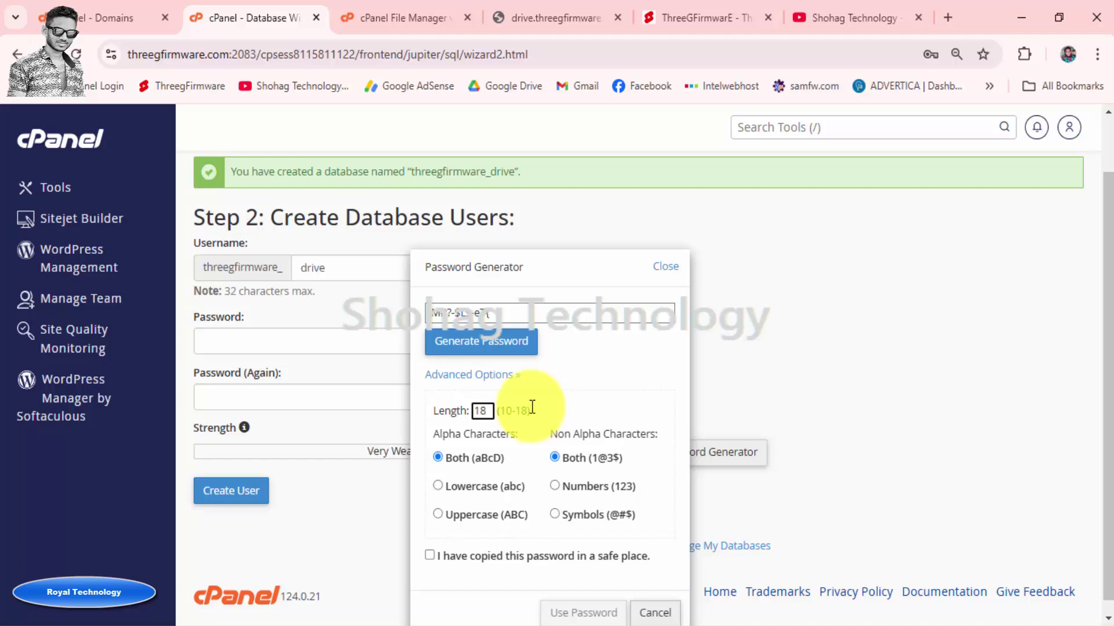
pyautogui.click(570, 403)
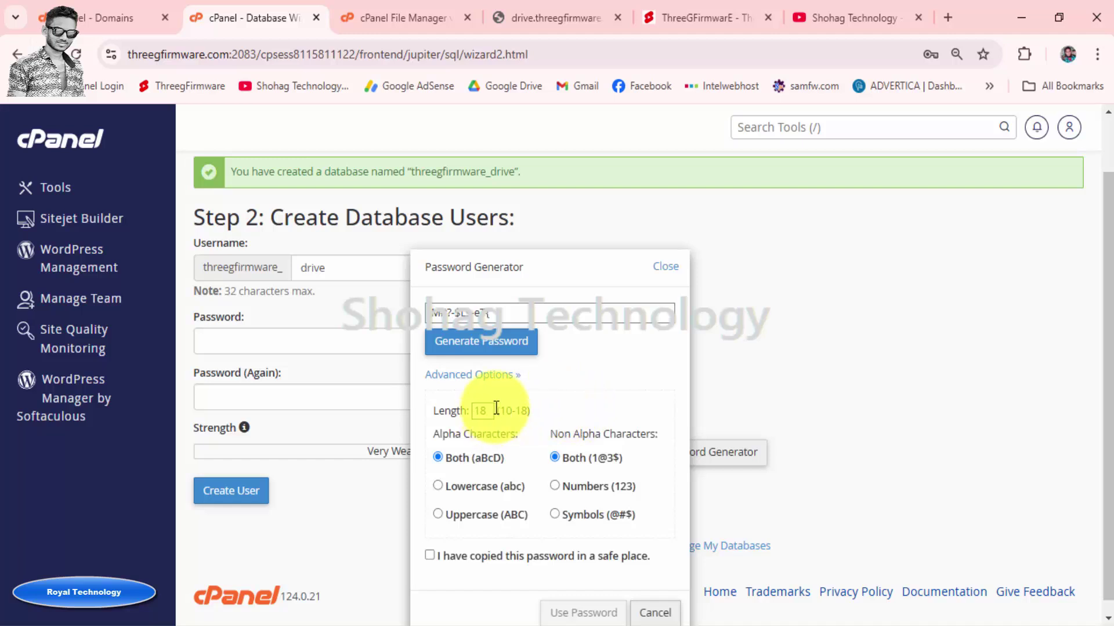
pyautogui.click(482, 367)
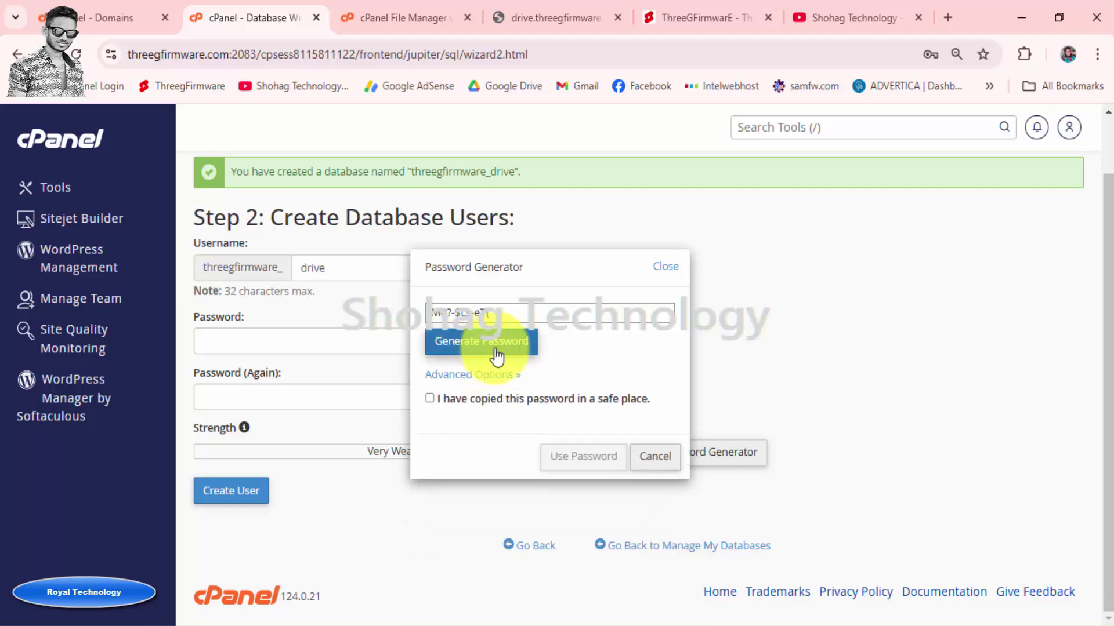
pyautogui.click(490, 346)
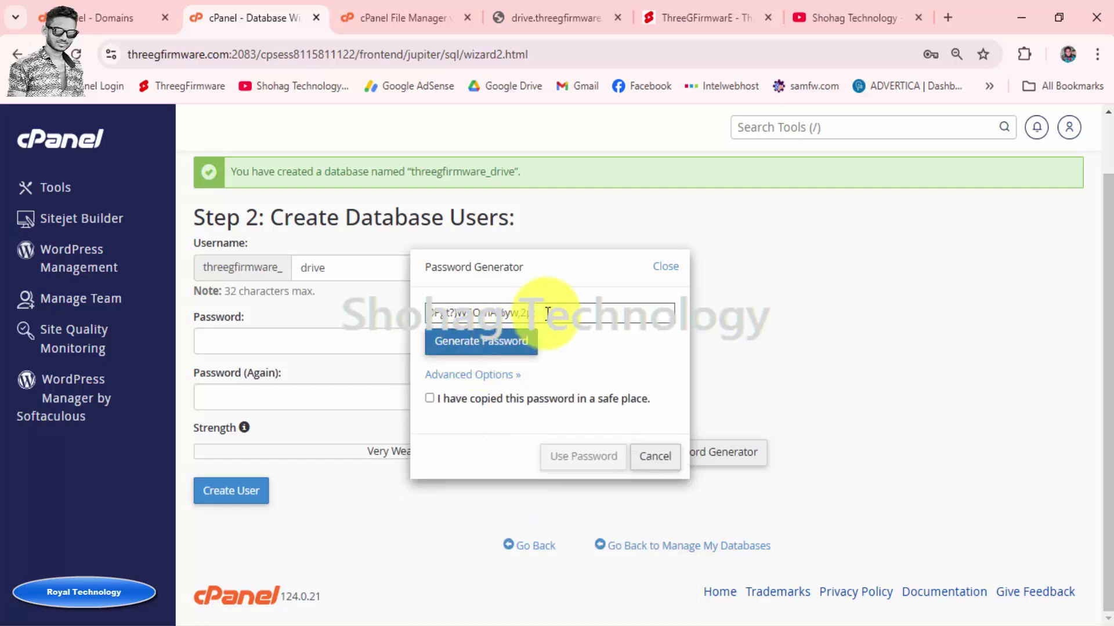
pyautogui.moveTo(525, 313); pyautogui.dragTo(440, 308)
pyautogui.rightClick(454, 309)
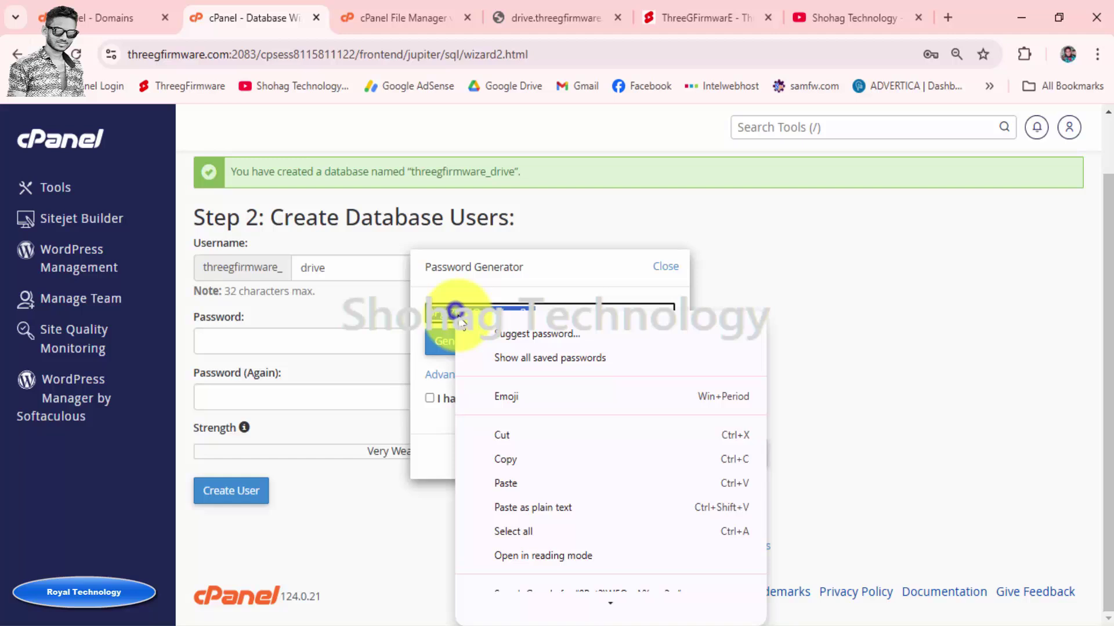
pyautogui.click(501, 460)
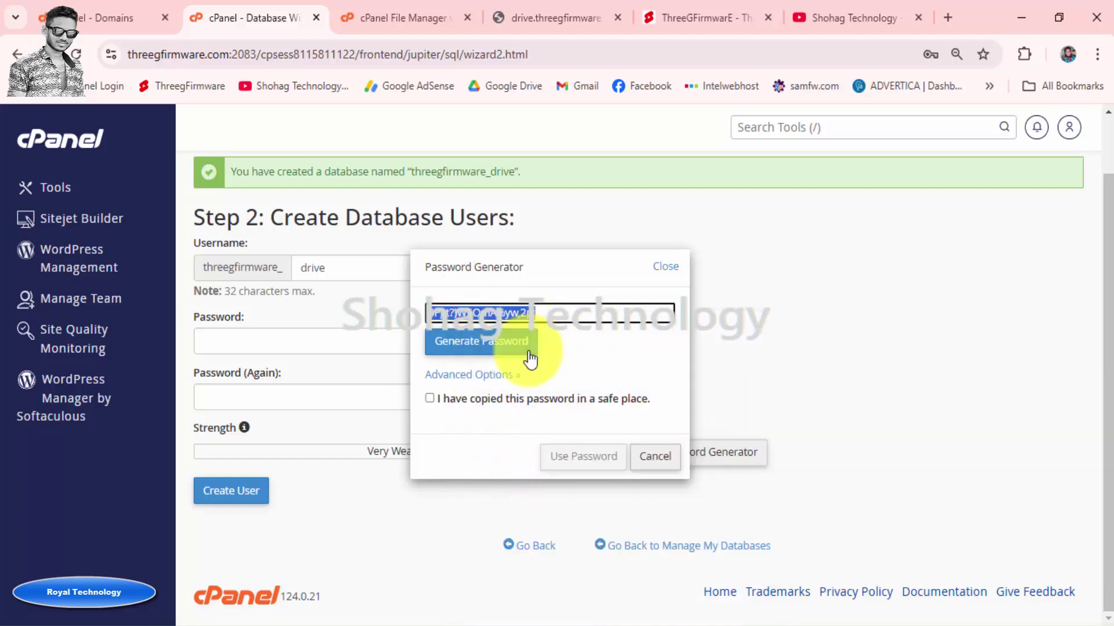
# Confirm the password is saved, apply it, and create user threegfirmware_drive
pyautogui.click(430, 399)
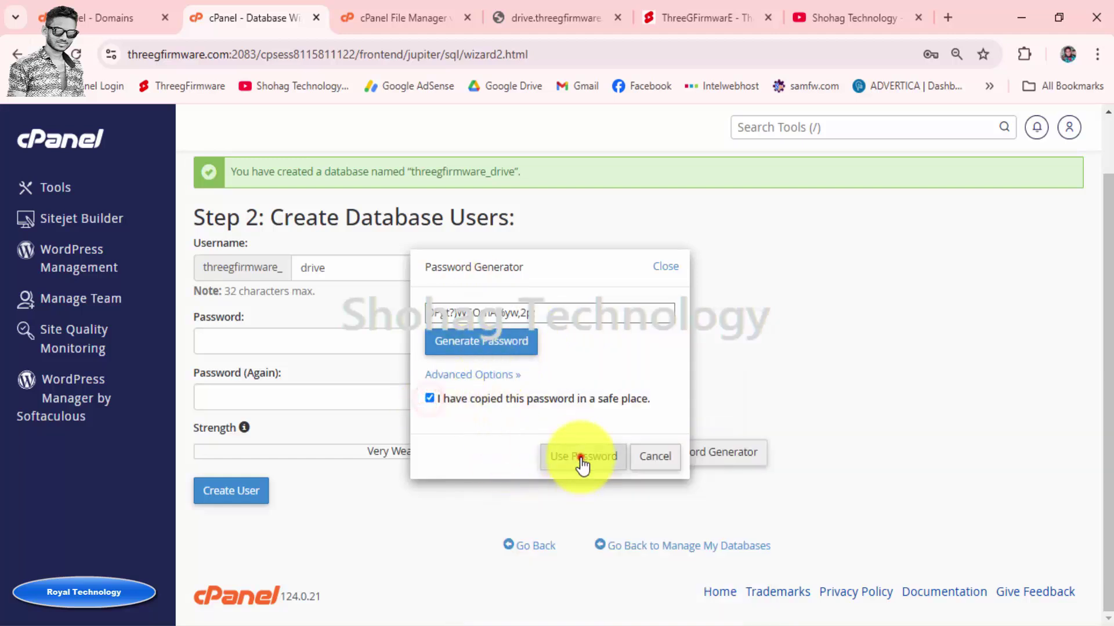
pyautogui.click(580, 457)
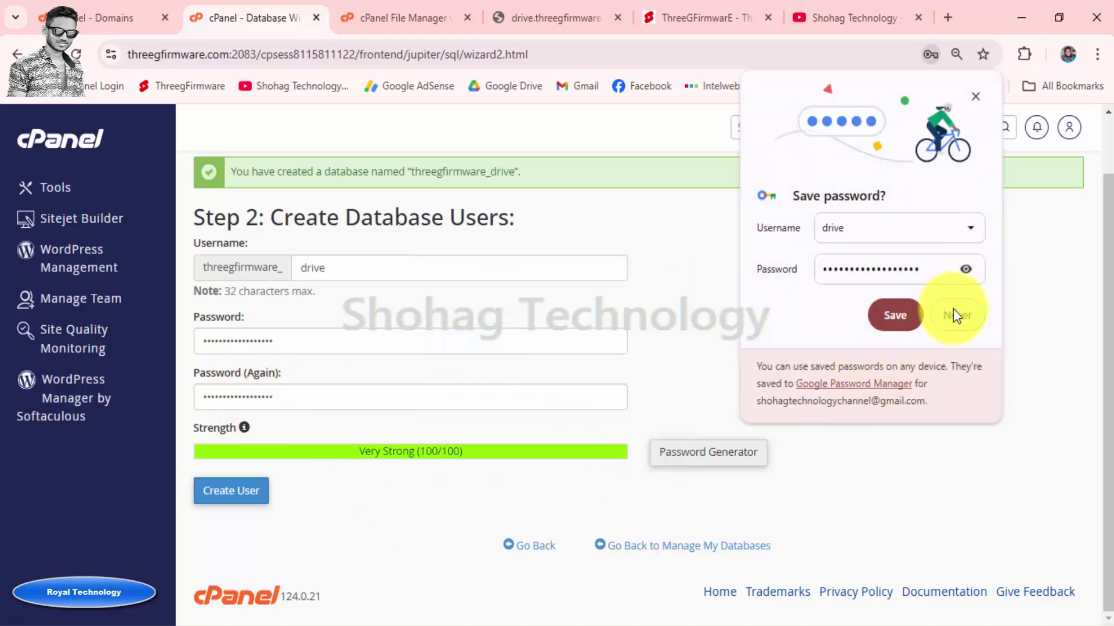
pyautogui.click(961, 317)
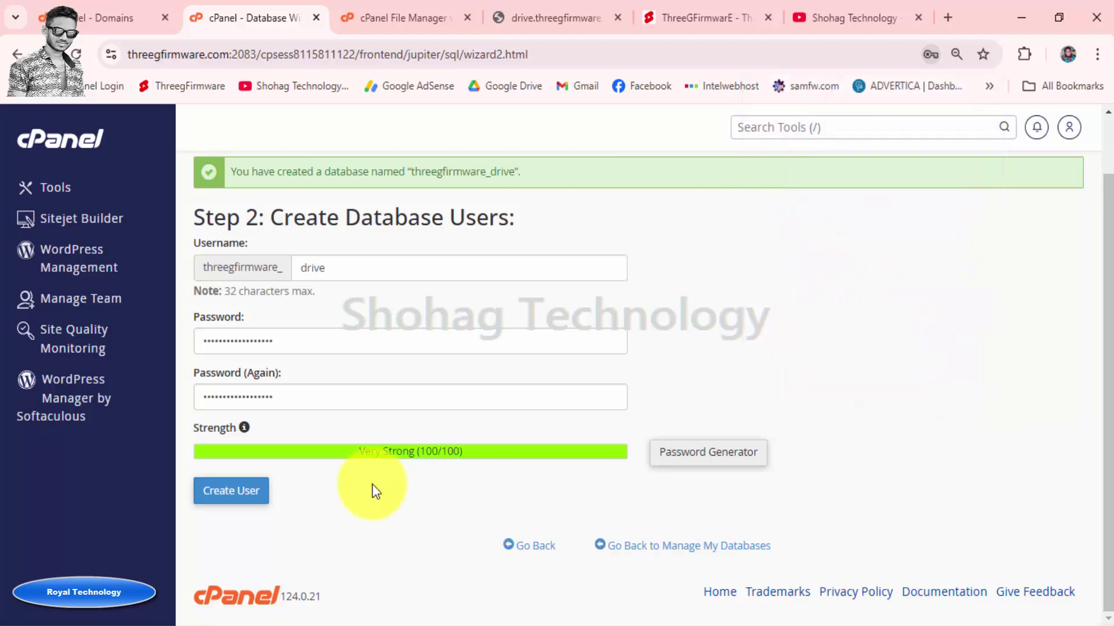
pyautogui.click(232, 494)
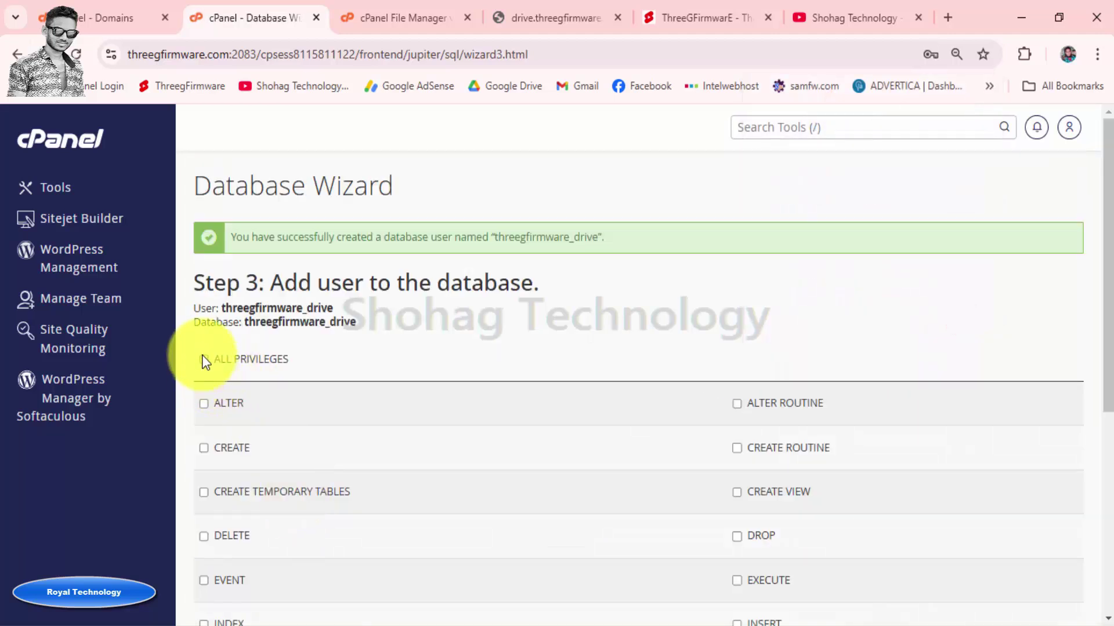
# Grant threegfirmware_drive ALL PRIVILEGES on the threegfirmware_drive database and advance to Step 4
pyautogui.click(203, 360)
pyautogui.scroll(-5, 310, 361)
pyautogui.click(224, 493)
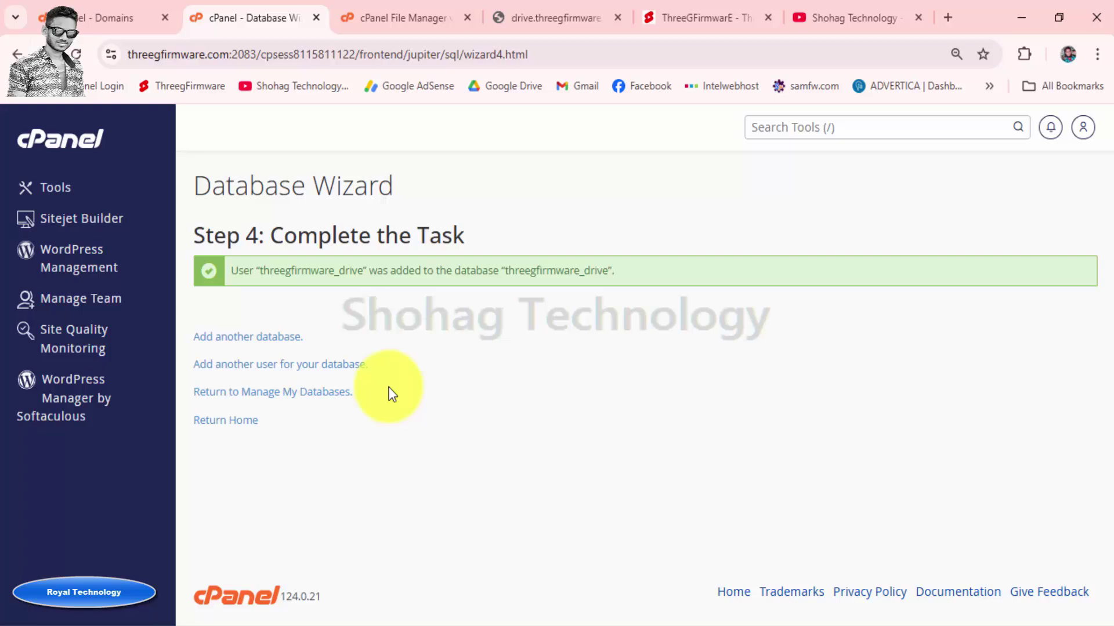
# Create a New Text Document in the BeDrive v3.1.7 folder and open it in Notepad
pyautogui.click(1021, 10)
pyautogui.rightClick(816, 273)
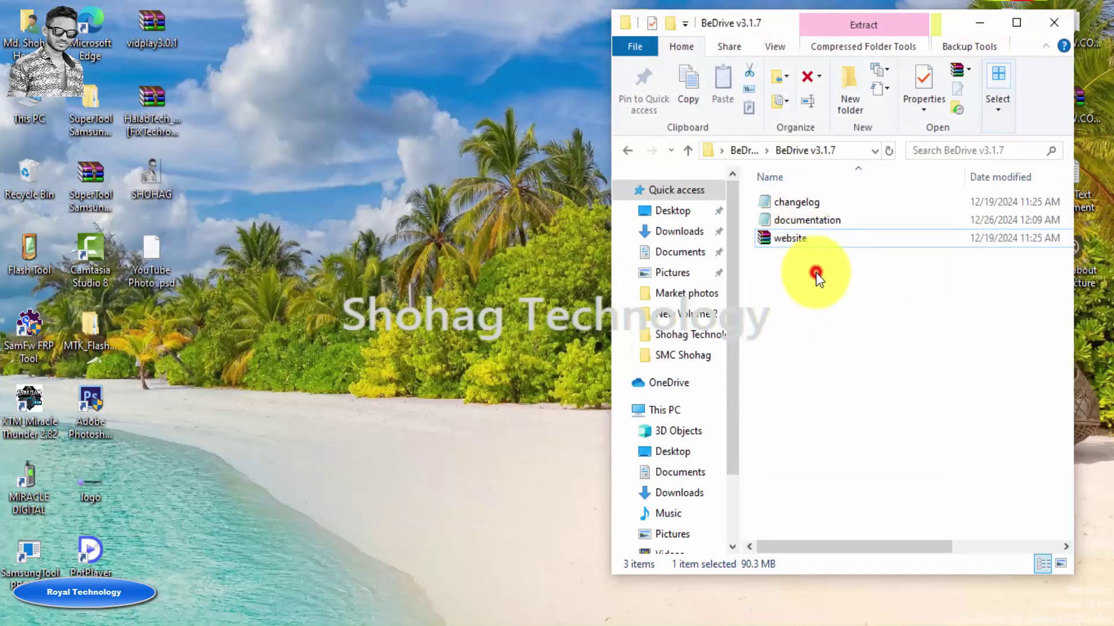
pyautogui.click(874, 482)
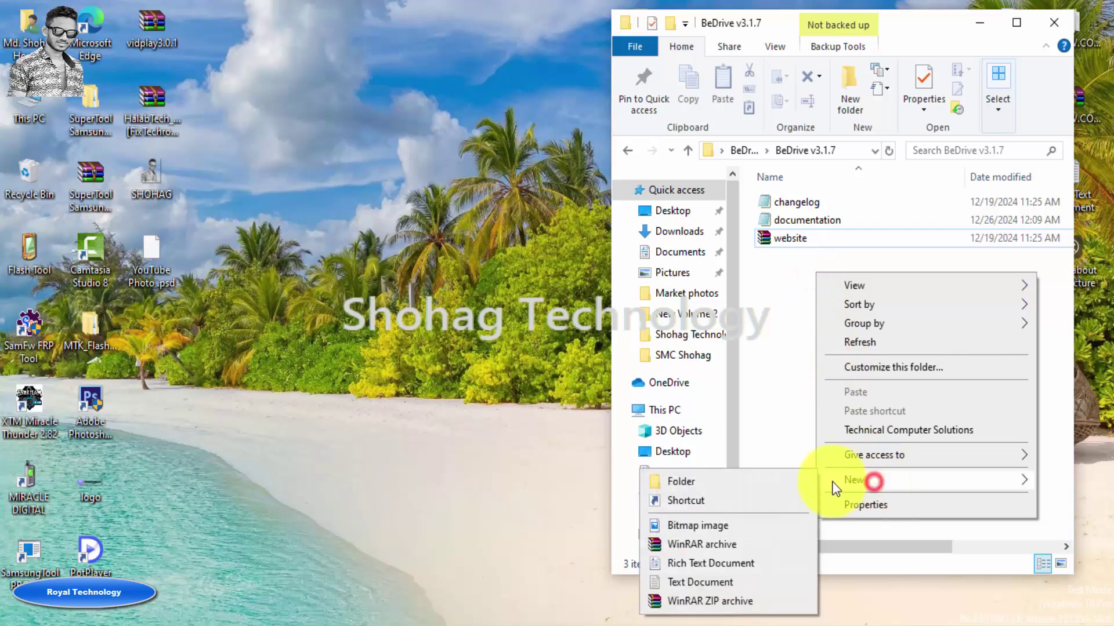
pyautogui.click(735, 578)
pyautogui.click(819, 232)
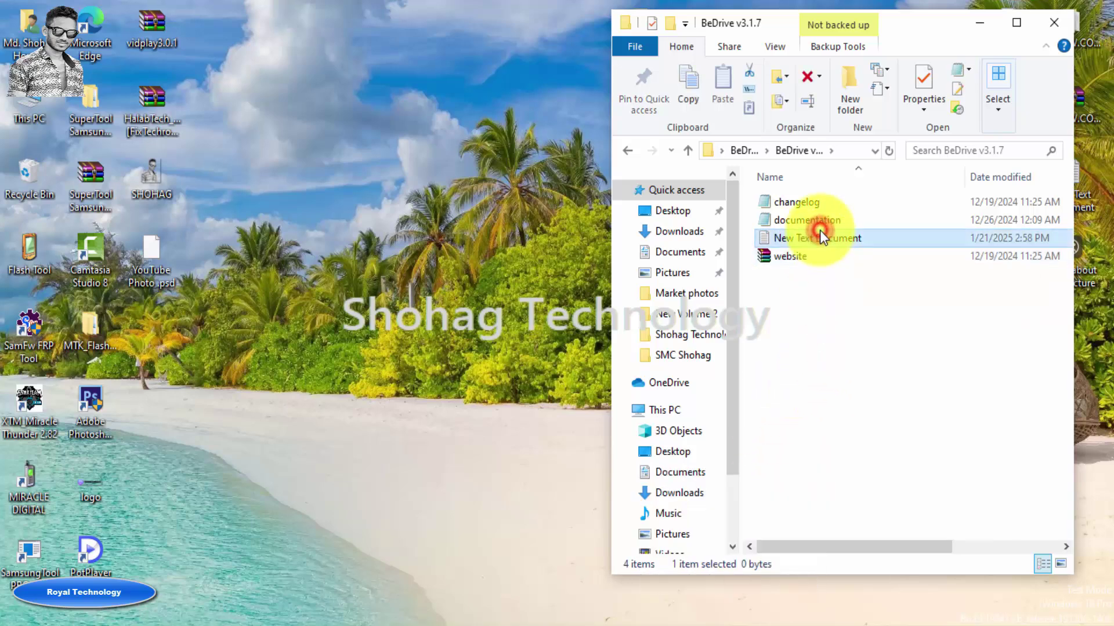
pyautogui.press('Return')
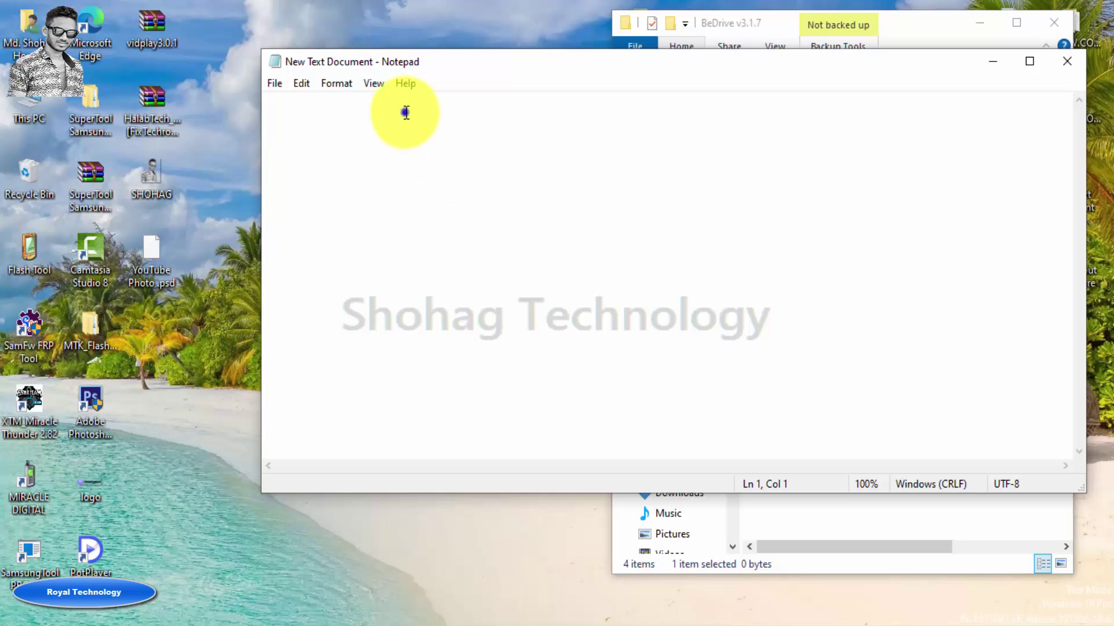
# Paste the copied database password into the document and save it
pyautogui.rightClick(404, 113)
pyautogui.click(441, 191)
pyautogui.click(275, 83)
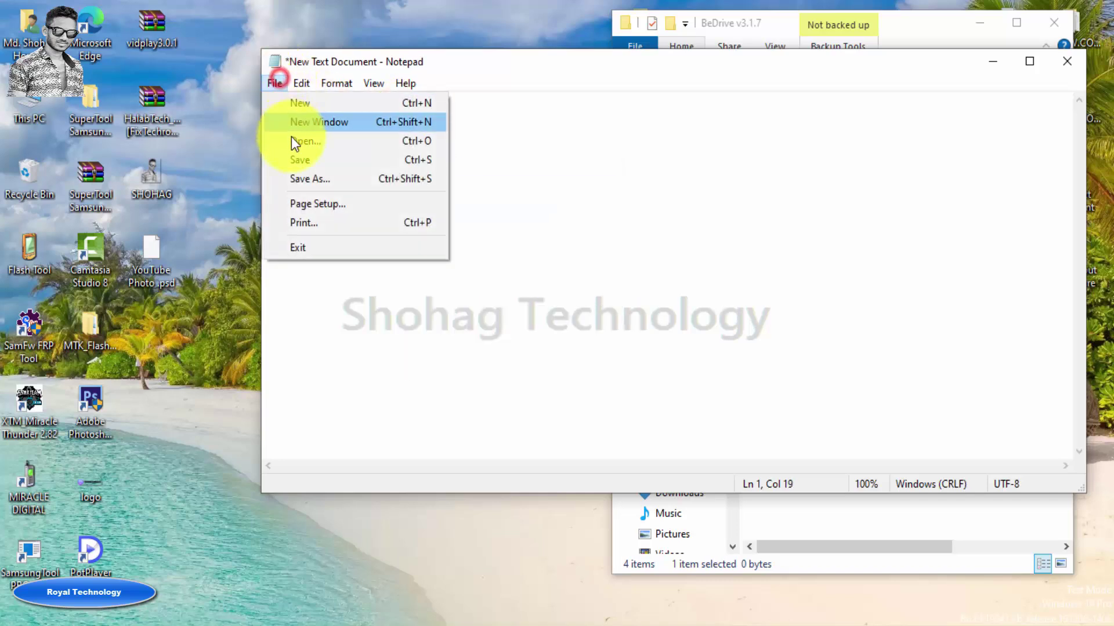
pyautogui.click(297, 160)
pyautogui.moveTo(481, 60); pyautogui.dragTo(482, 82)
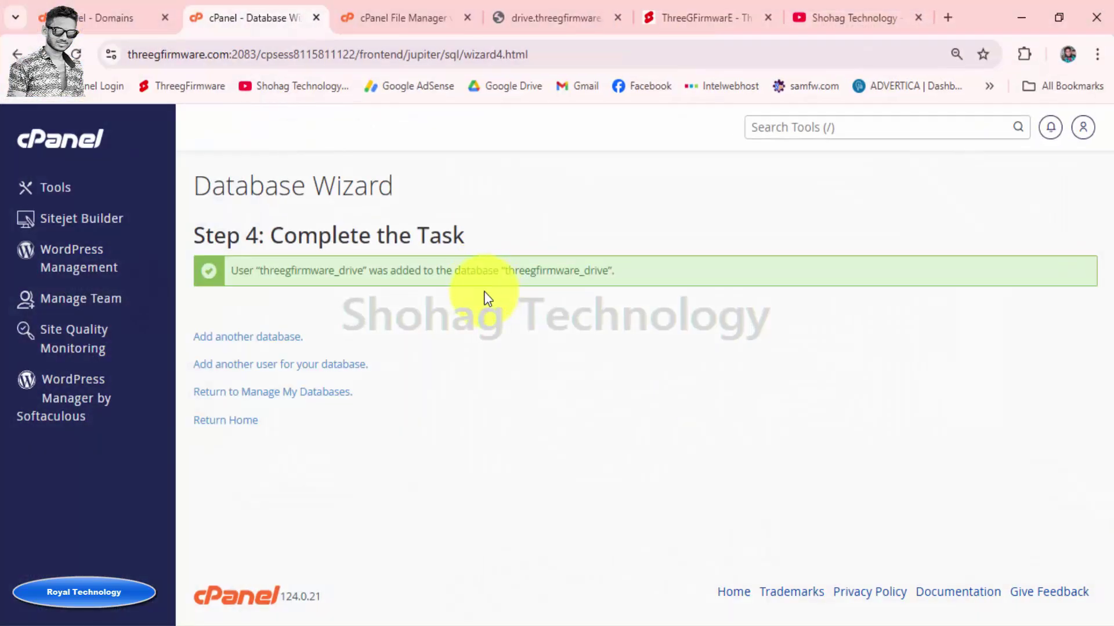
# Let the website.zip upload (90.36 MB) reach 100%, then return to the drive.threegfirmware.com folder
pyautogui.click(555, 18)
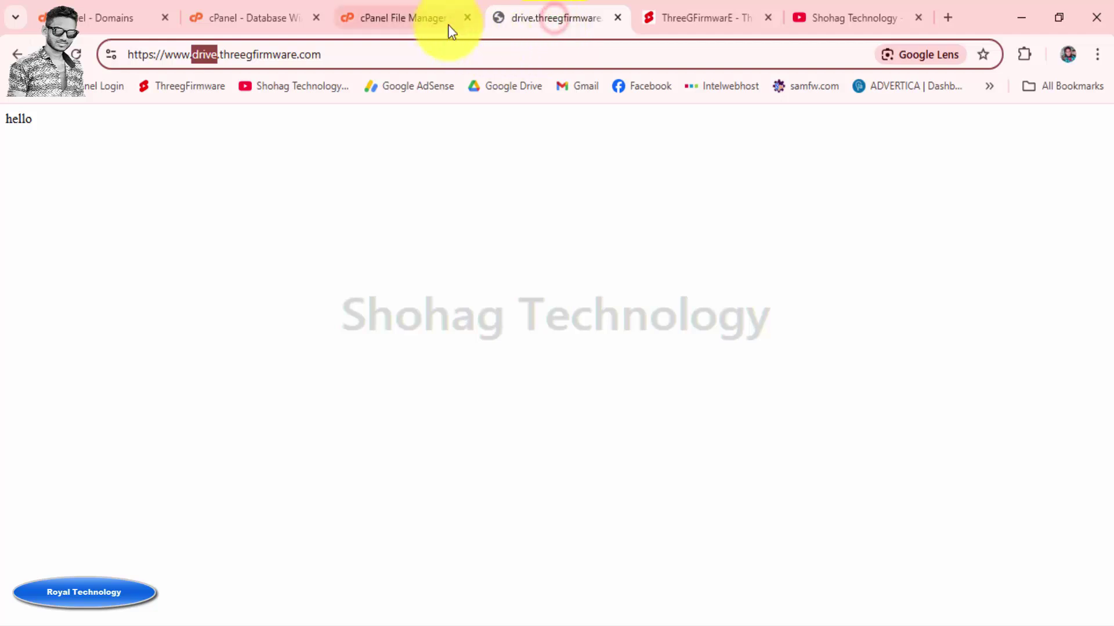
pyautogui.click(436, 14)
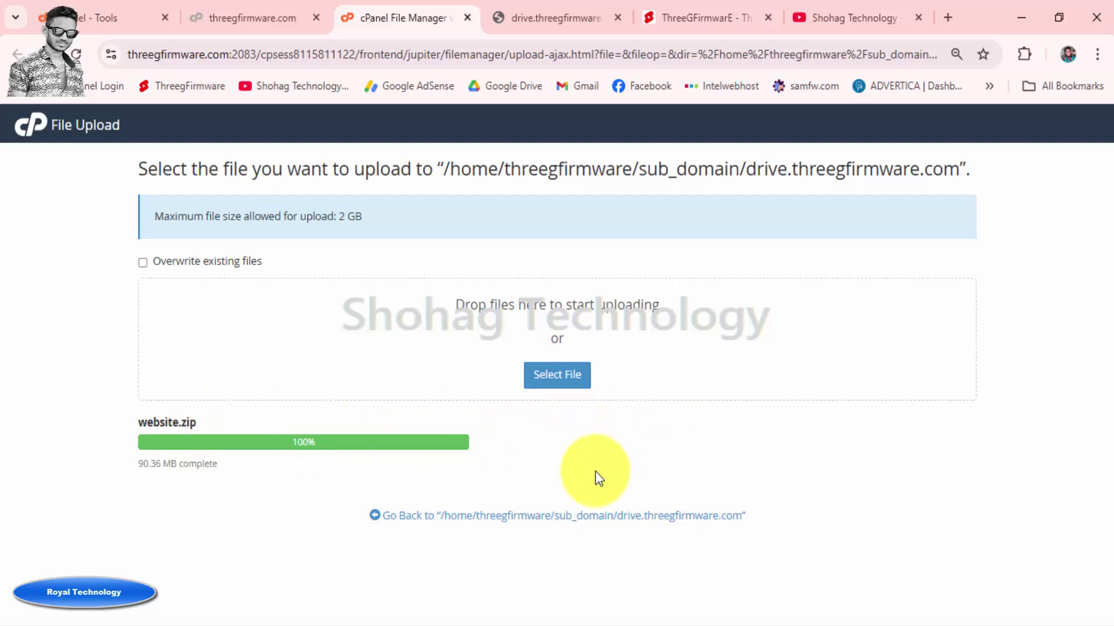
pyautogui.click(561, 516)
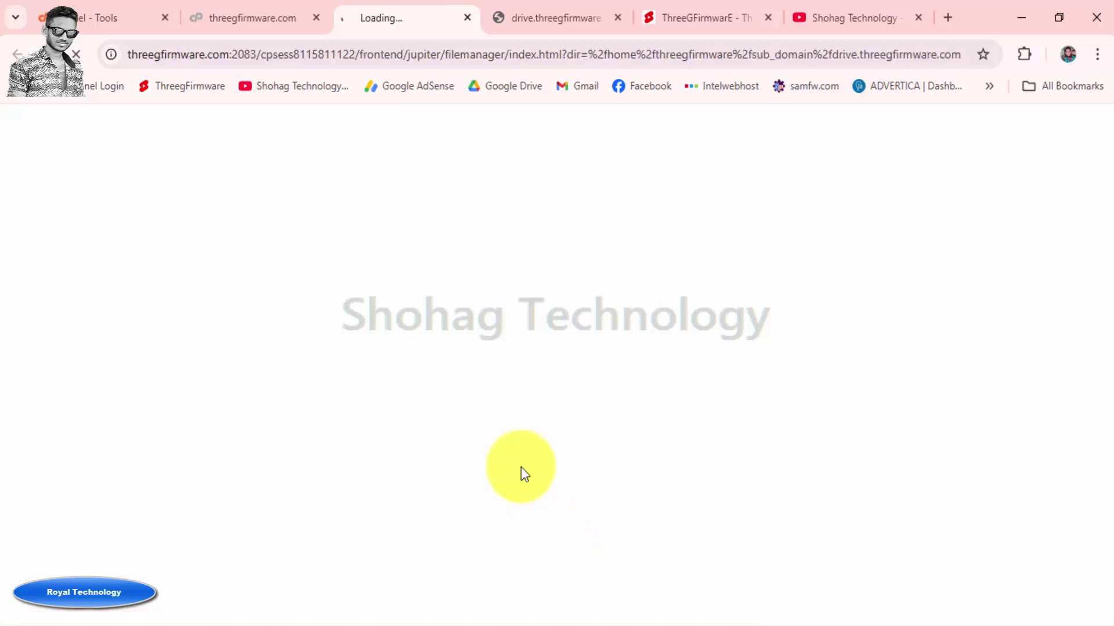
# Extract website.zip into drive.threegfirmware.com and reload to show app, config, public and vendor
pyautogui.click(319, 19)
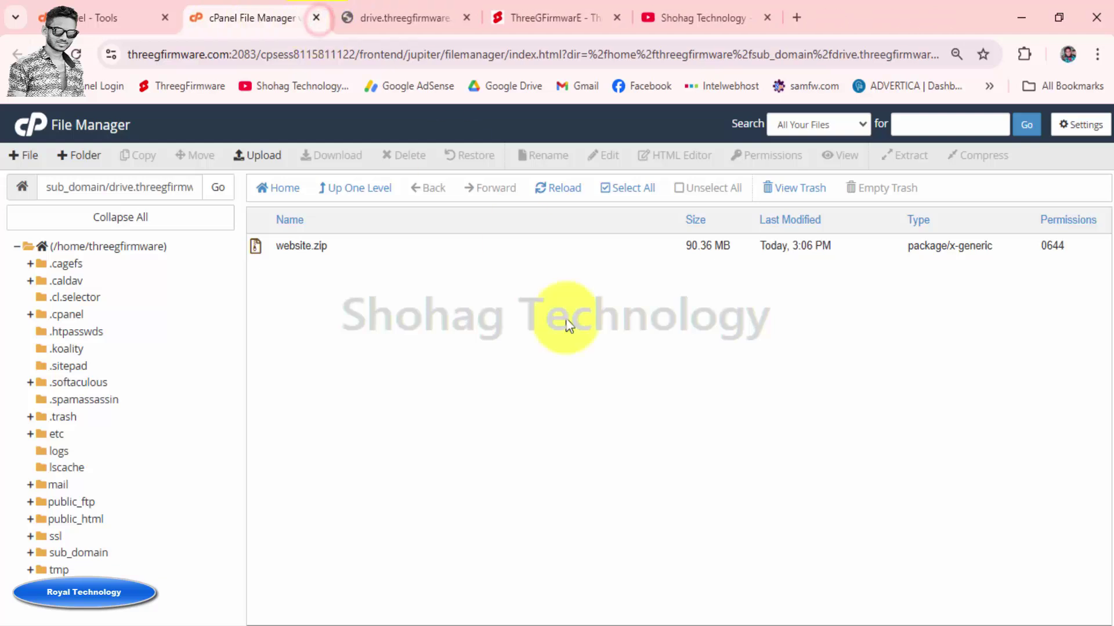
pyautogui.click(371, 248)
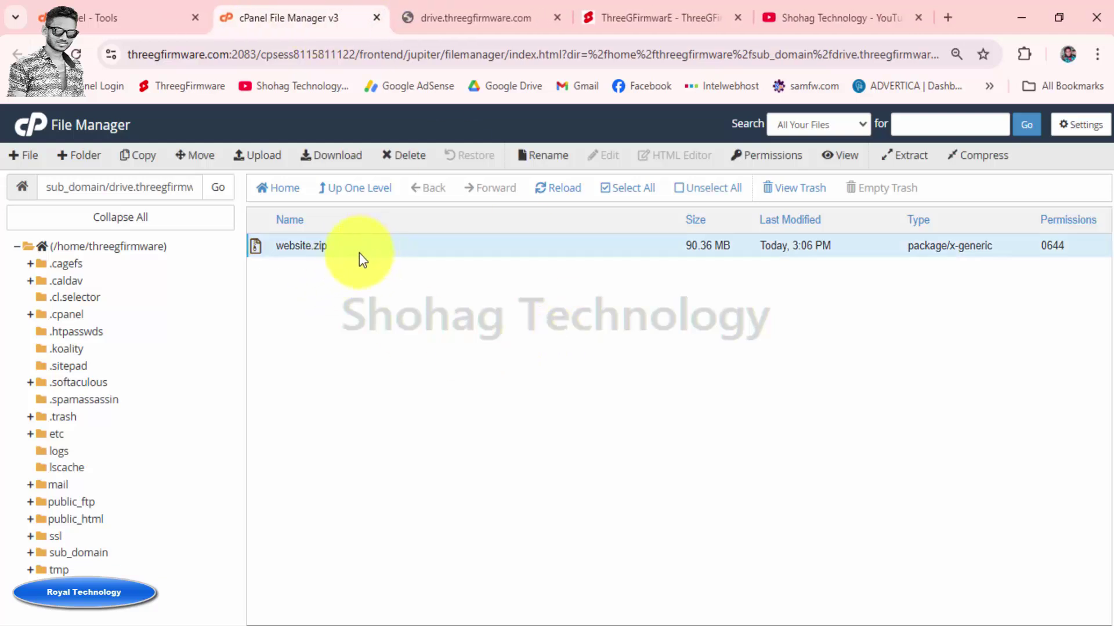
pyautogui.click(316, 247)
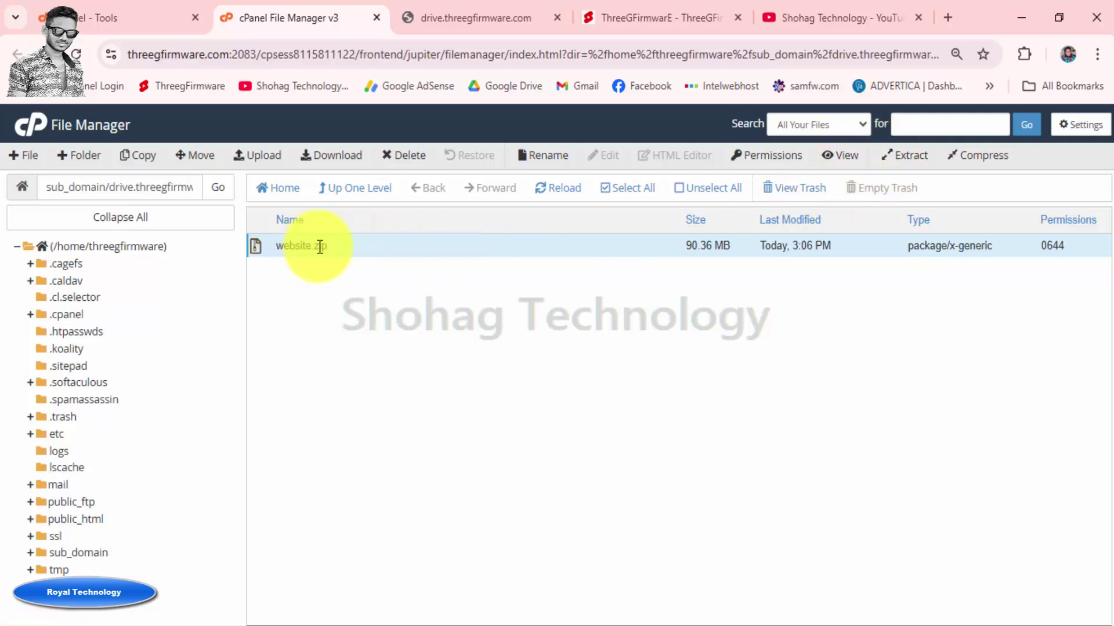
pyautogui.click(909, 156)
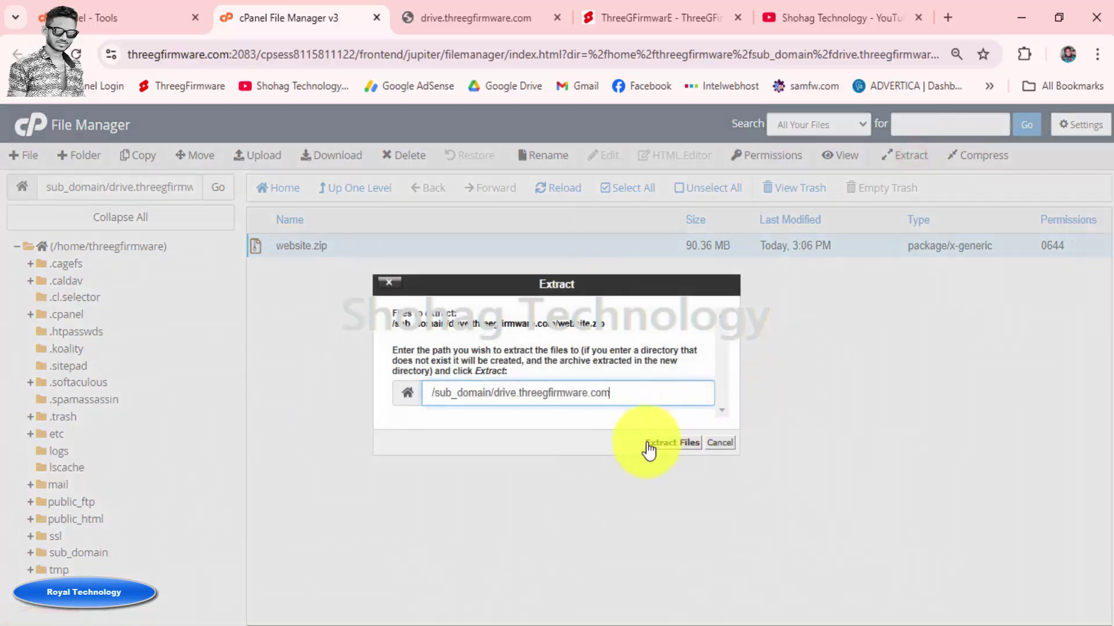
pyautogui.click(667, 444)
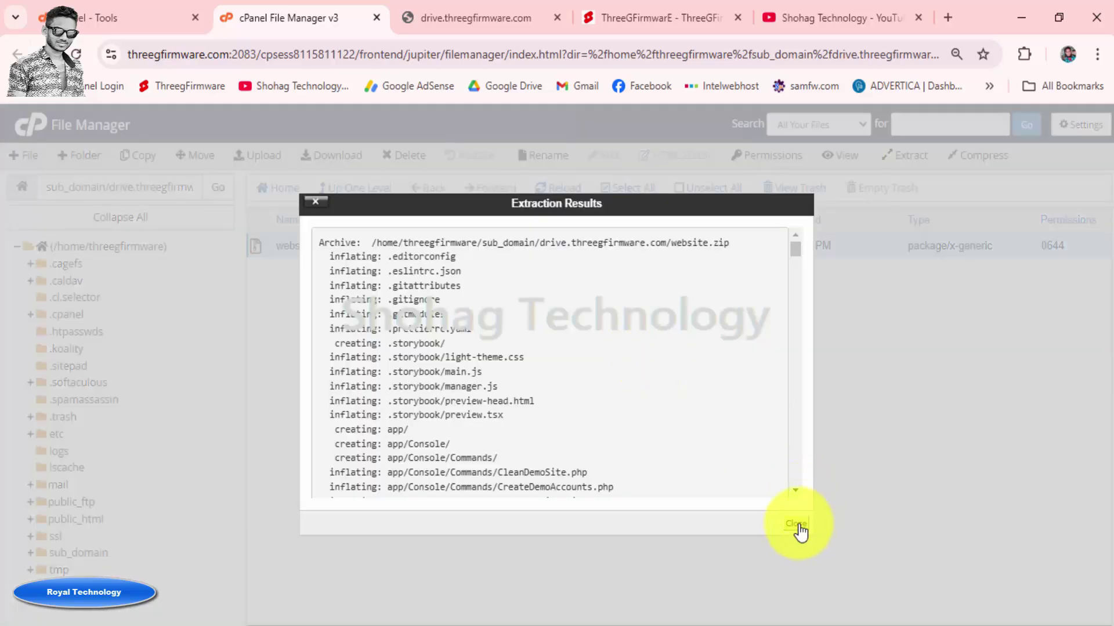
pyautogui.click(798, 525)
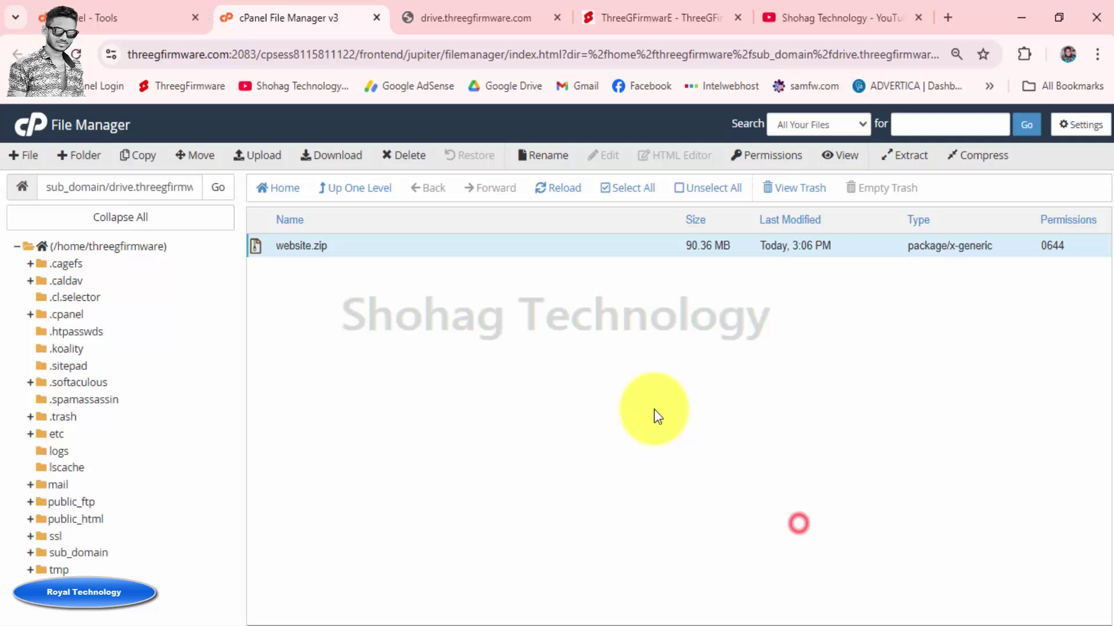
pyautogui.click(565, 191)
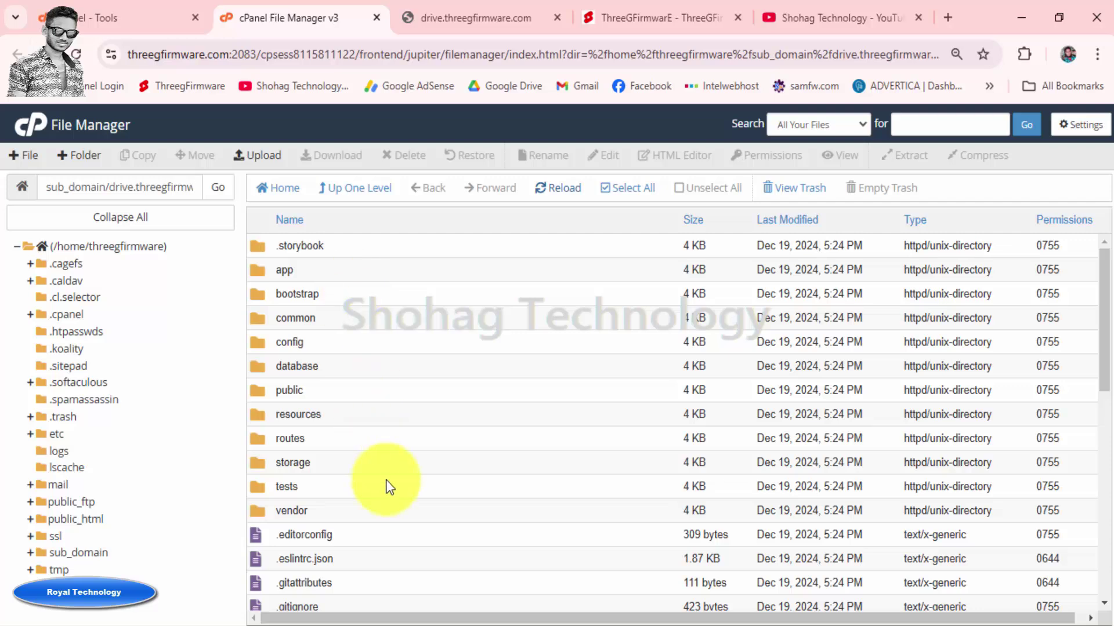
pyautogui.scroll(-10, 385, 480)
pyautogui.scroll(10, 387, 479)
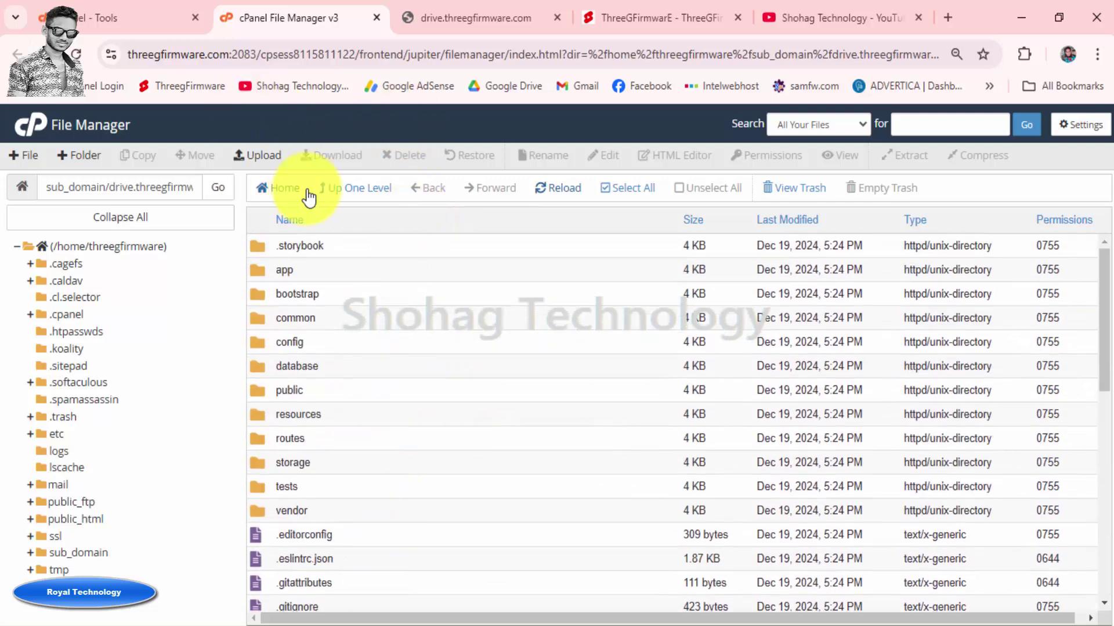
pyautogui.click(468, 15)
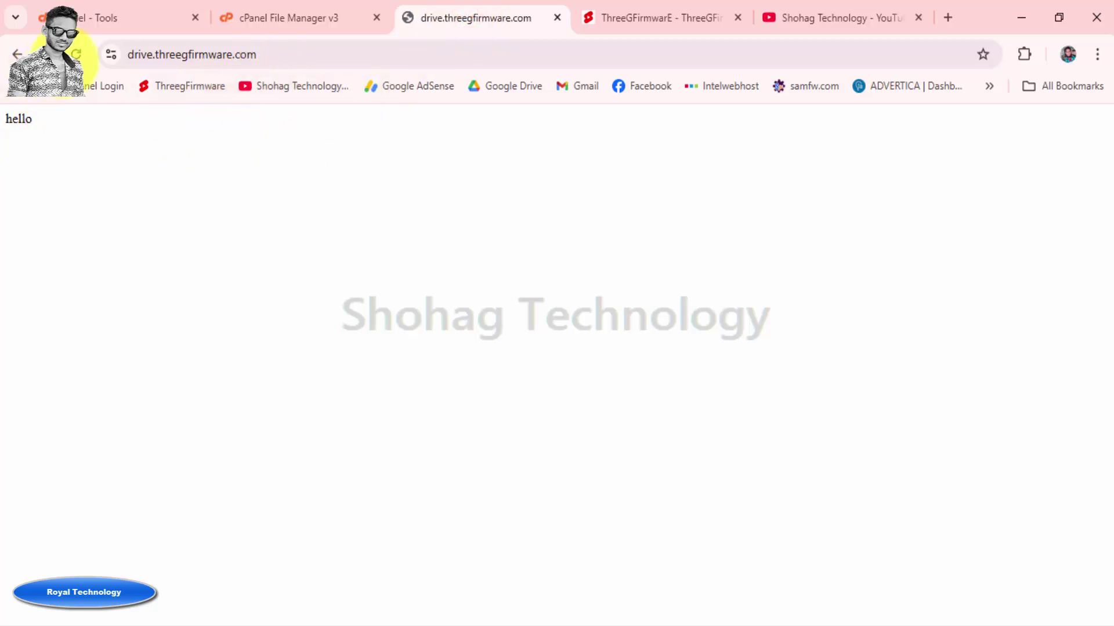
# Reload drive.threegfirmware.com, get the missing .htaccess error, and open Vebto's Site Not Loading article
pyautogui.click(81, 51)
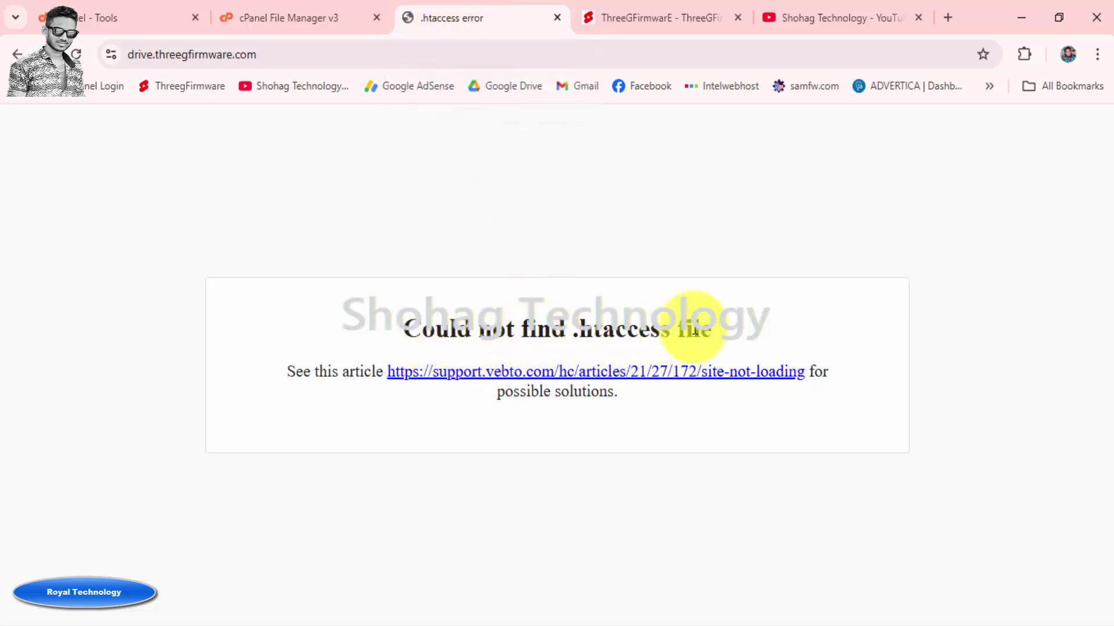
pyautogui.click(567, 377)
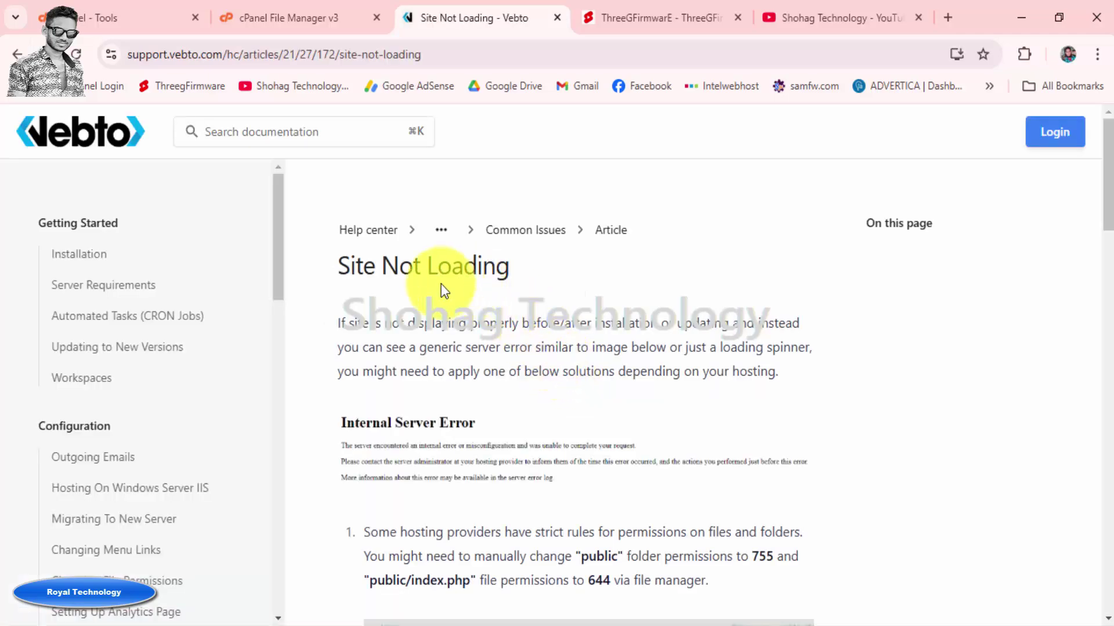
# Find the article's advice of 755 for public and 644 for index.php, then return to File Manager
pyautogui.scroll(-3, 552, 295)
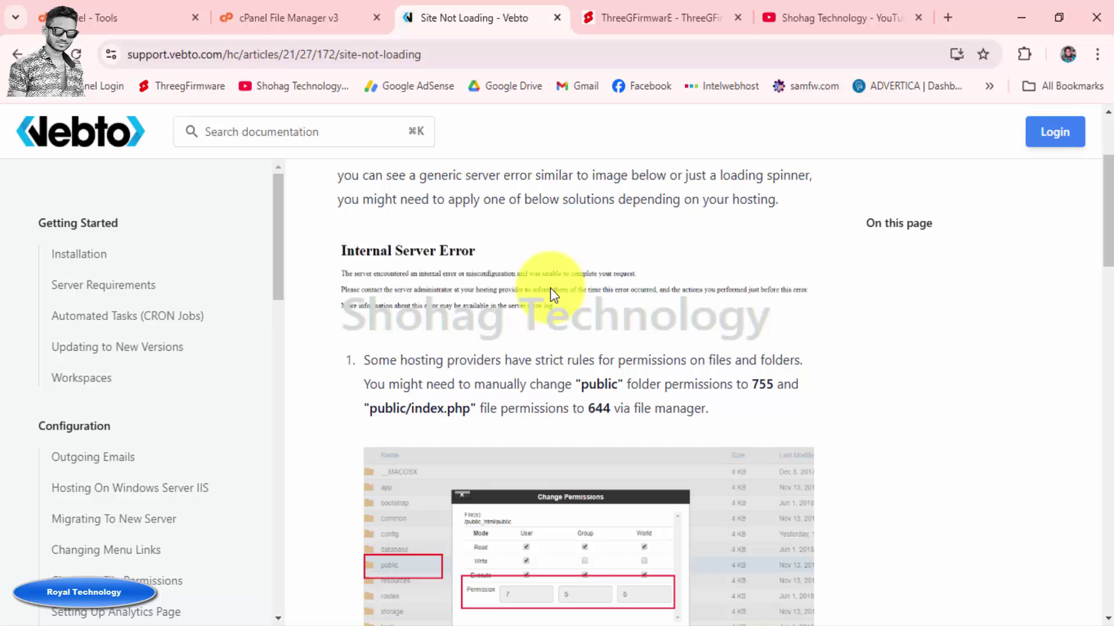
pyautogui.scroll(-1, 550, 288)
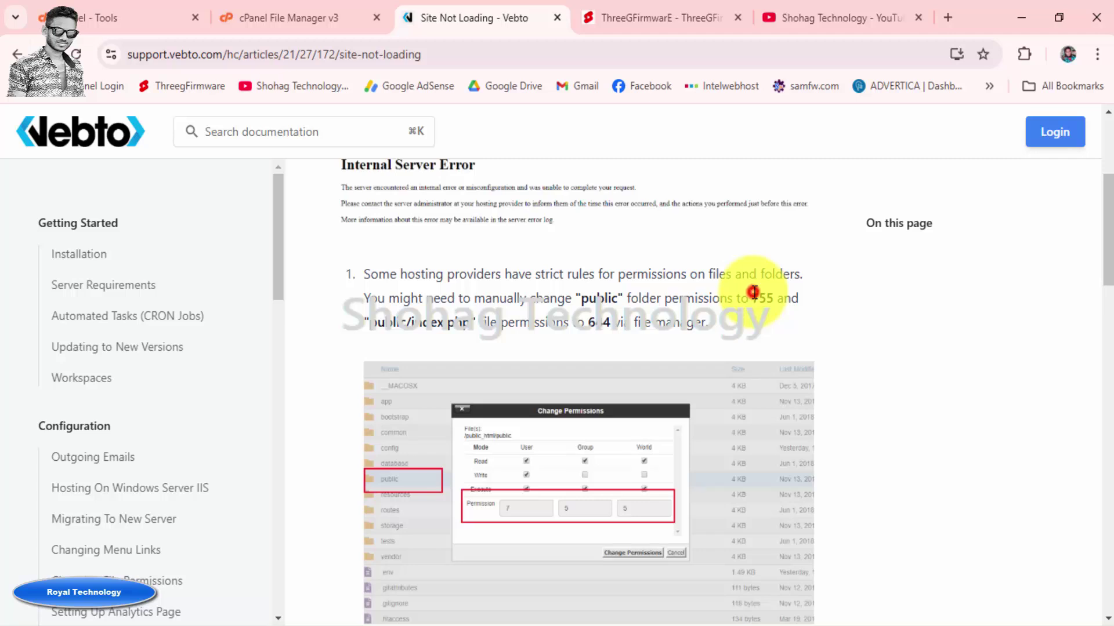
pyautogui.moveTo(753, 298); pyautogui.dragTo(772, 299)
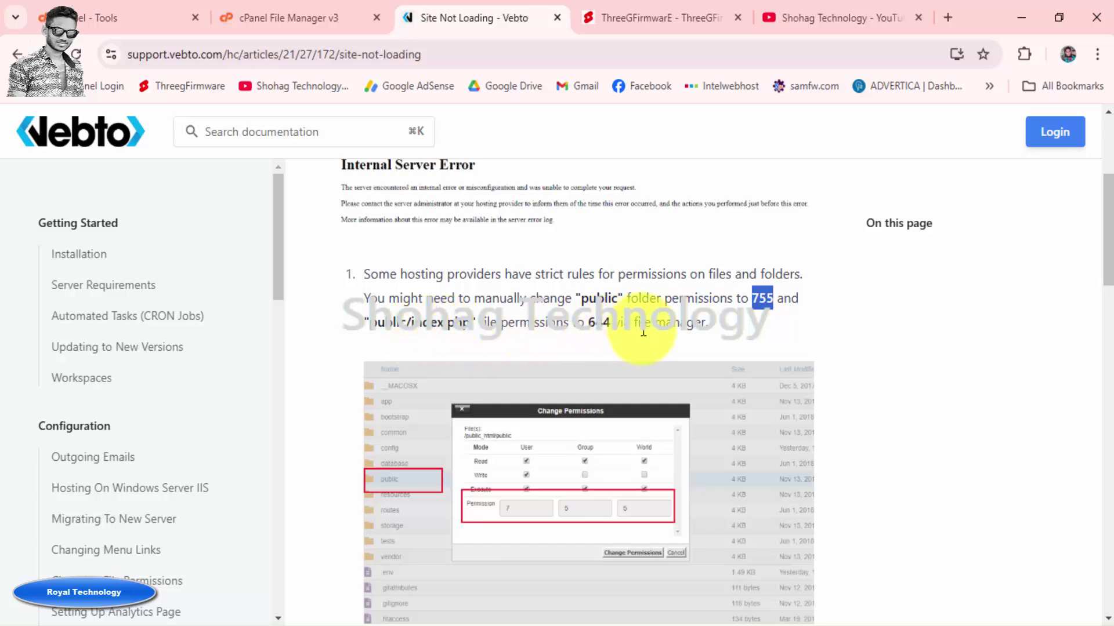
pyautogui.click(267, 17)
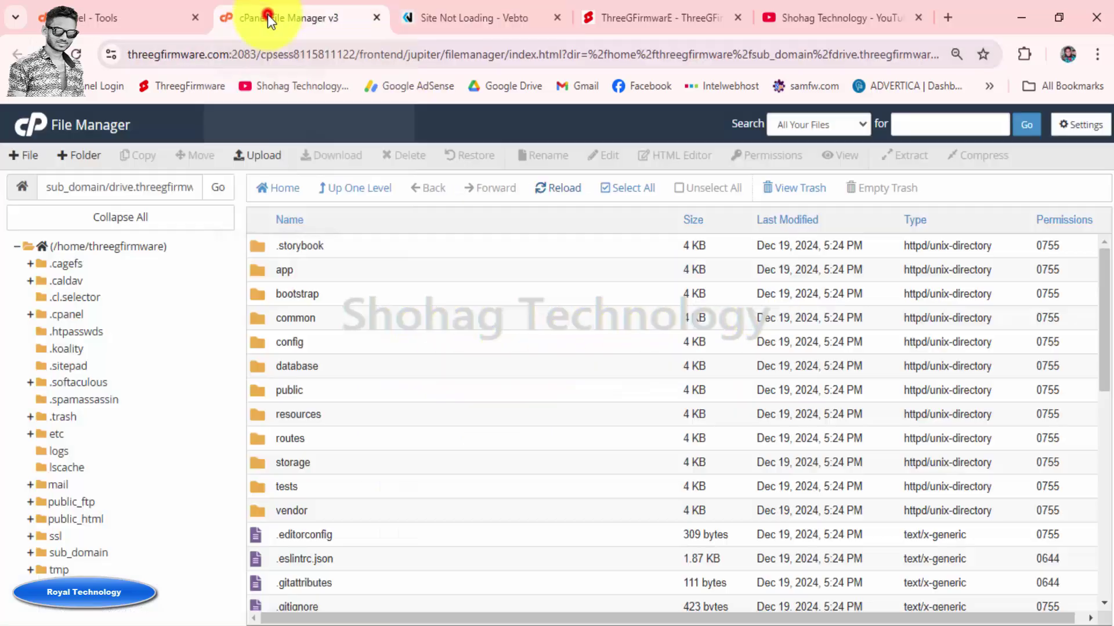
# Check the article's recommended 644 permission value for public/index.php
pyautogui.click(323, 388)
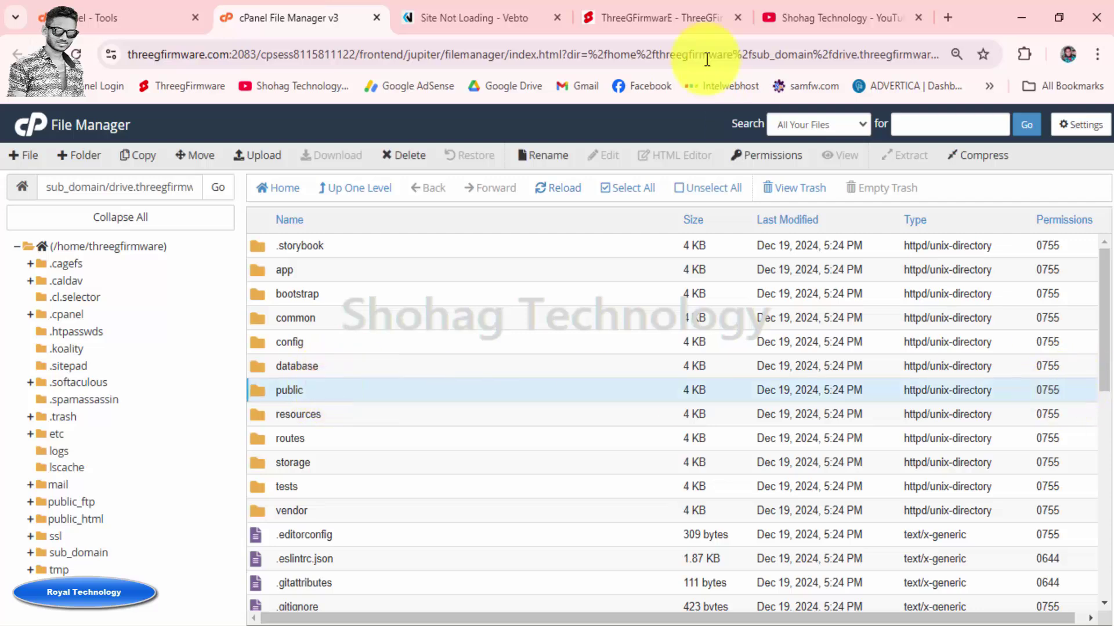
pyautogui.click(490, 17)
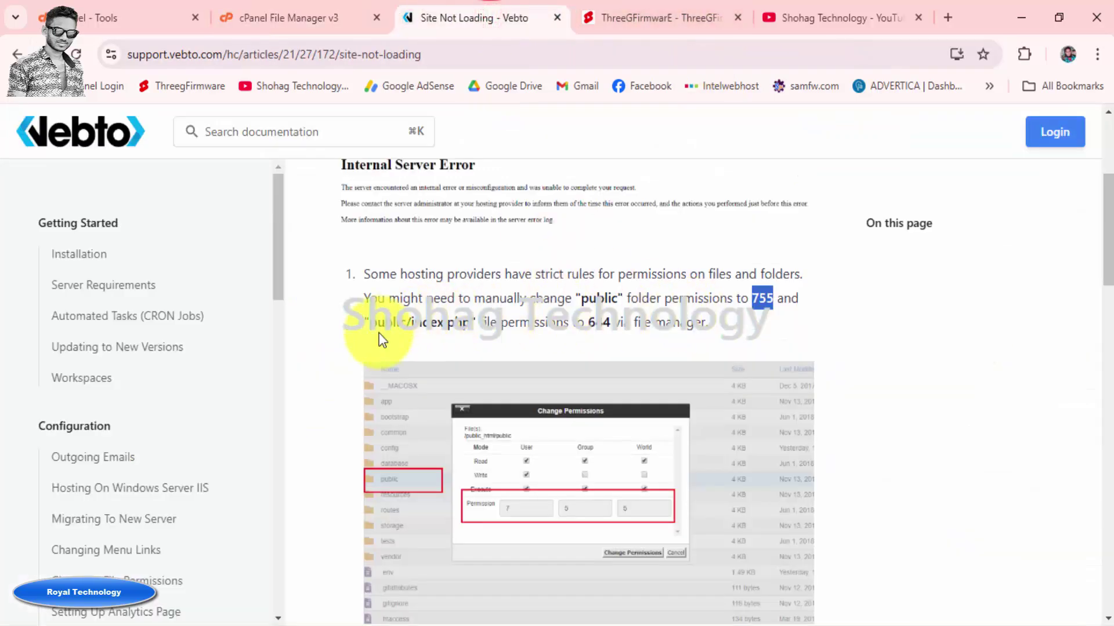
pyautogui.click(424, 328)
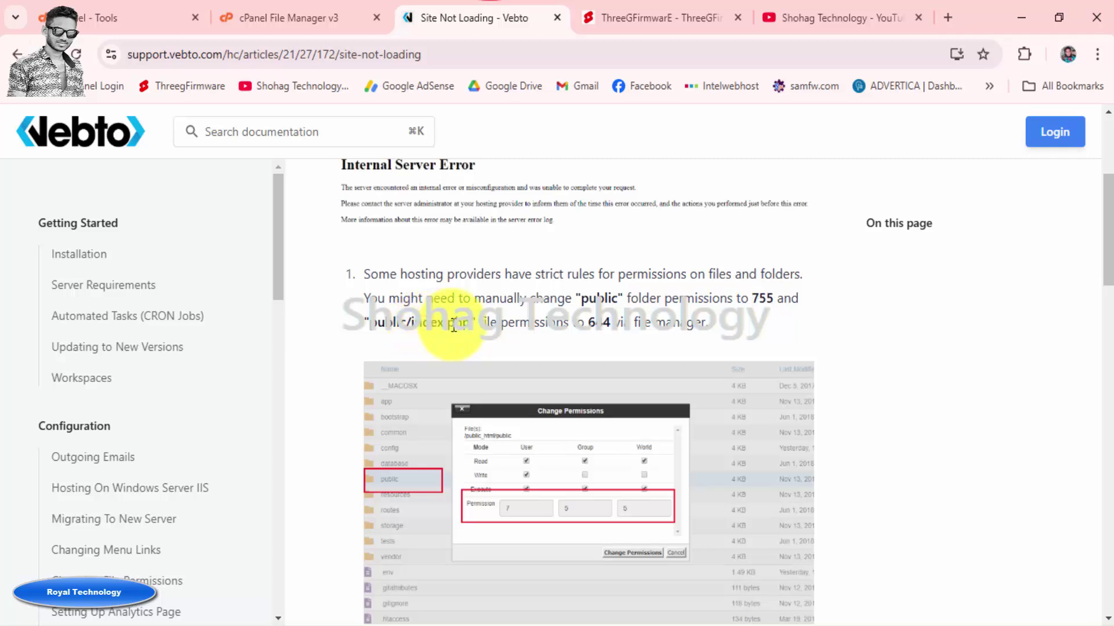
pyautogui.doubleClick(598, 322)
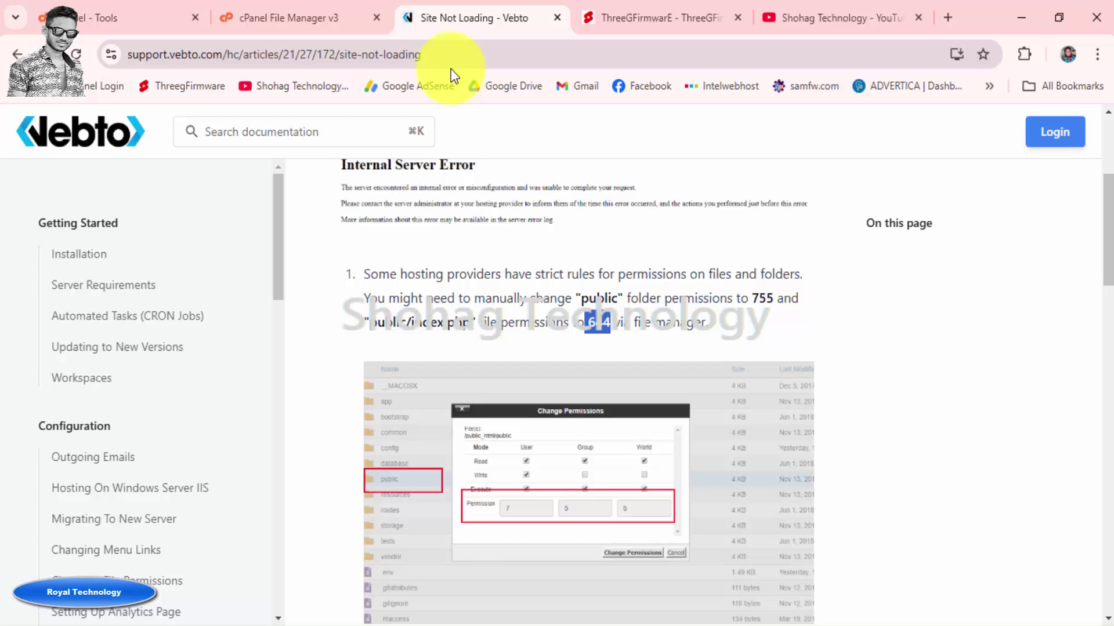
pyautogui.click(302, 18)
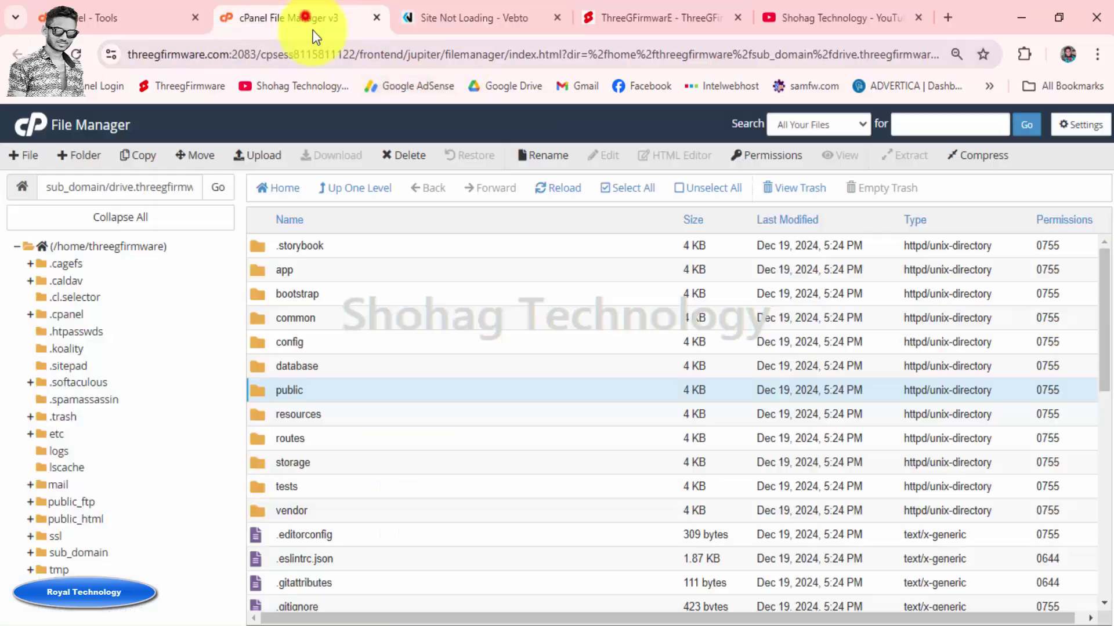
# Change public/index.php permissions from 0755 to 0655 by removing owner execute
pyautogui.doubleClick(327, 390)
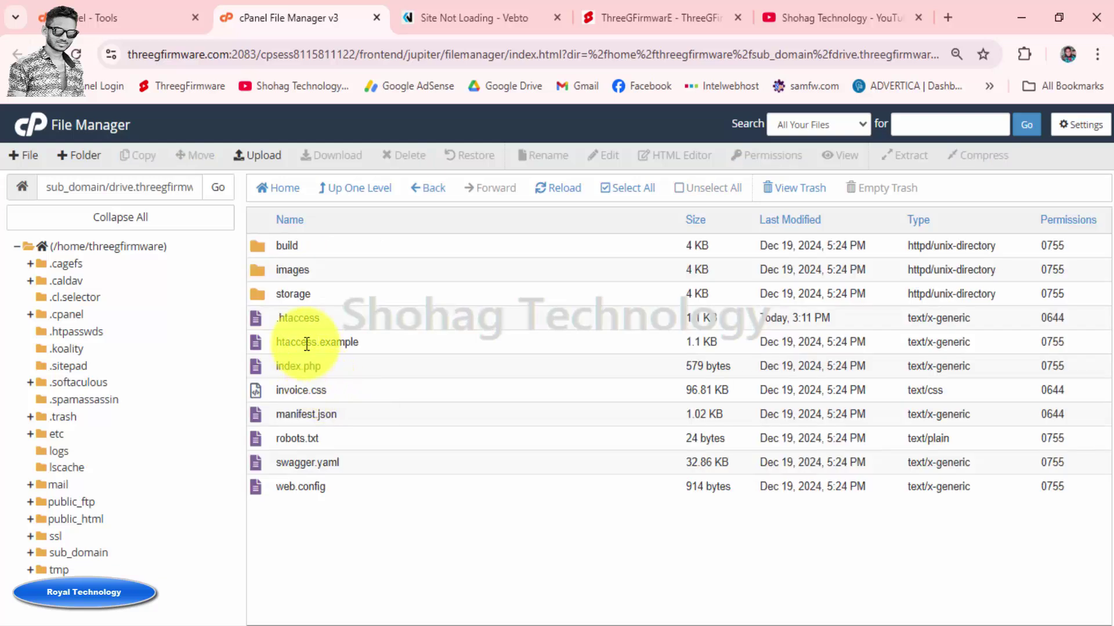
pyautogui.click(341, 367)
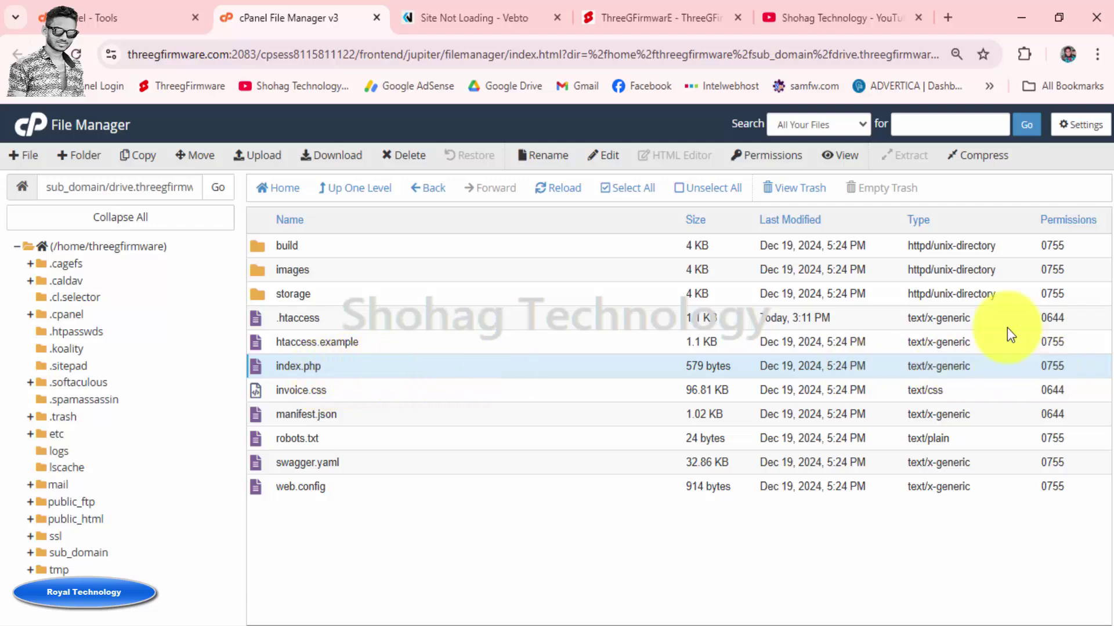
pyautogui.click(737, 155)
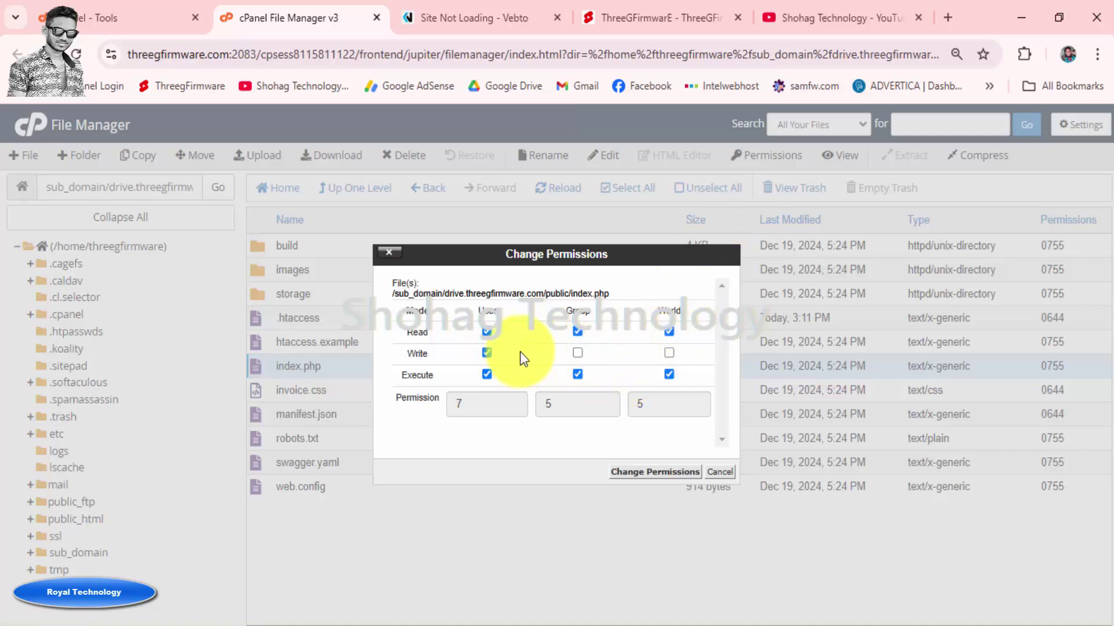
pyautogui.click(486, 353)
pyautogui.click(487, 353)
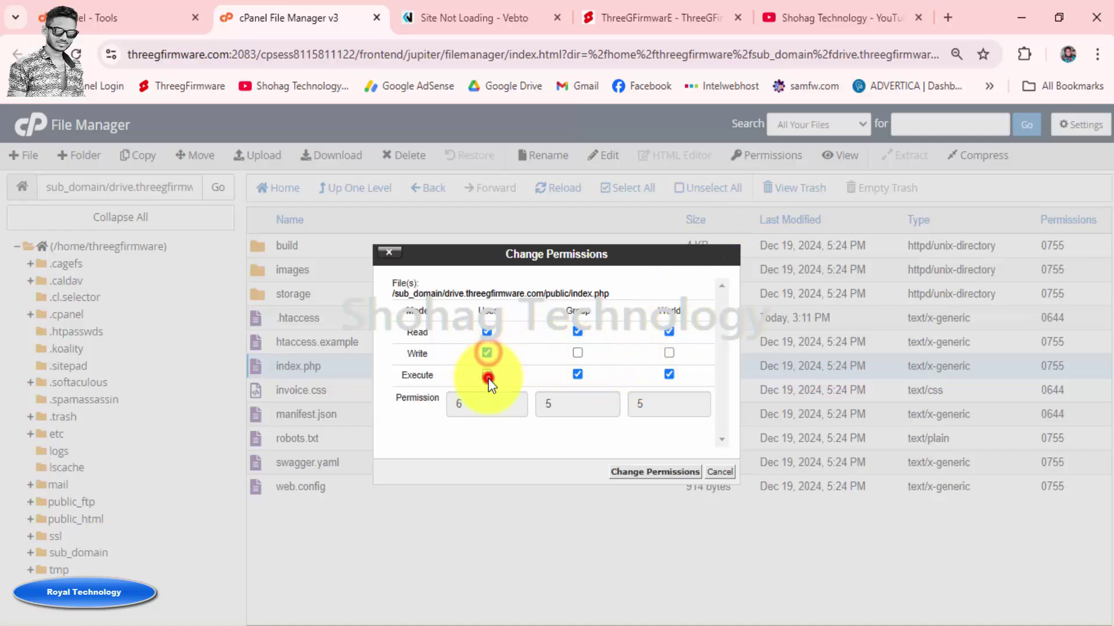
pyautogui.click(487, 374)
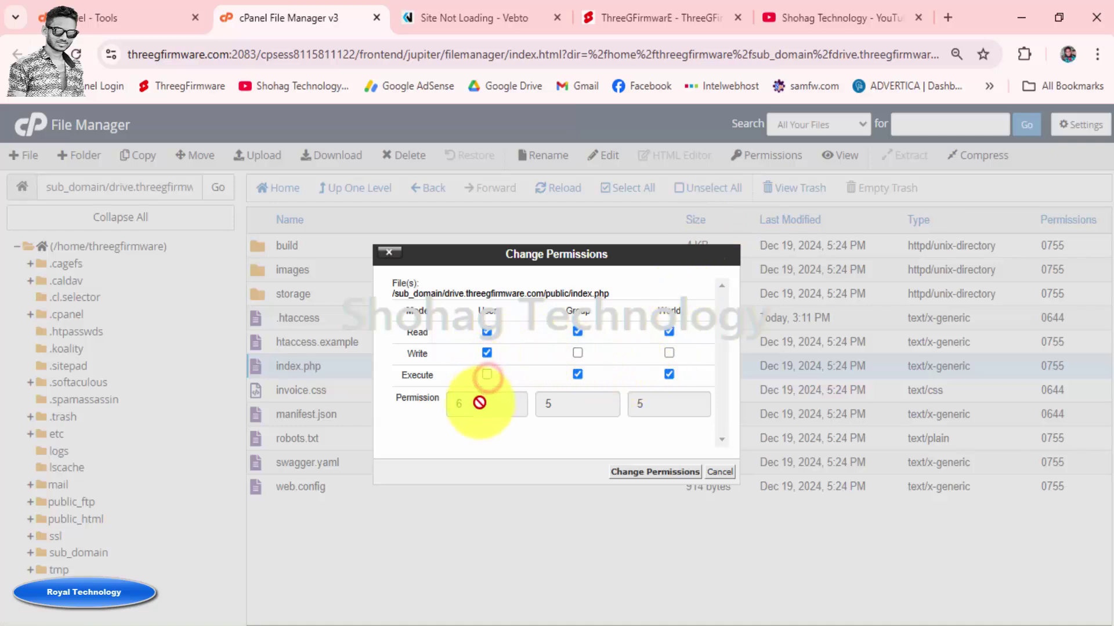
pyautogui.click(646, 474)
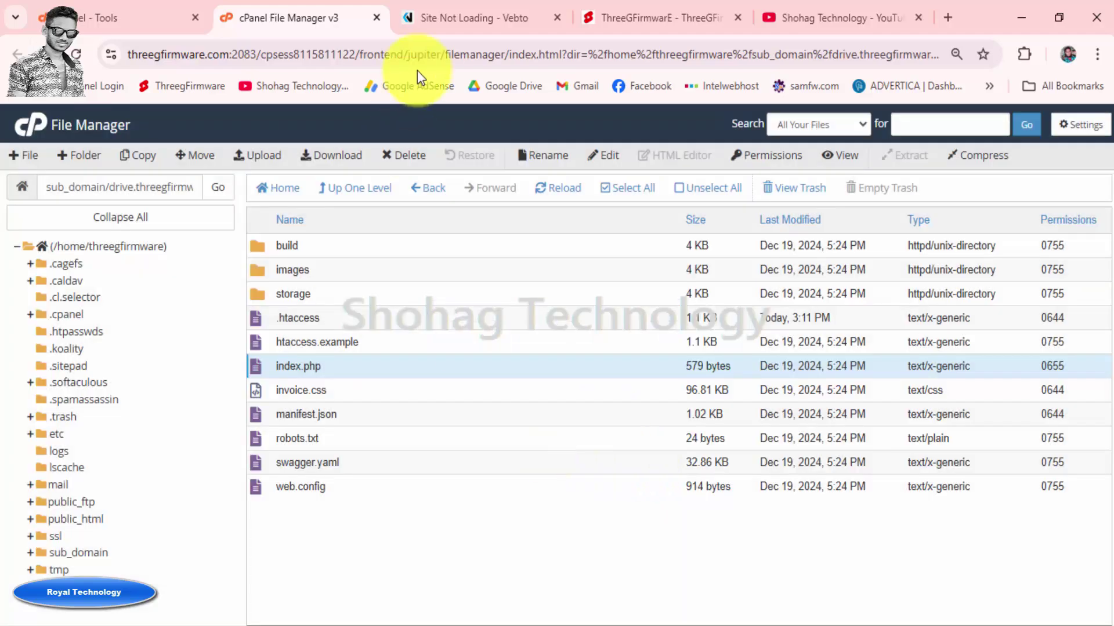
pyautogui.click(457, 19)
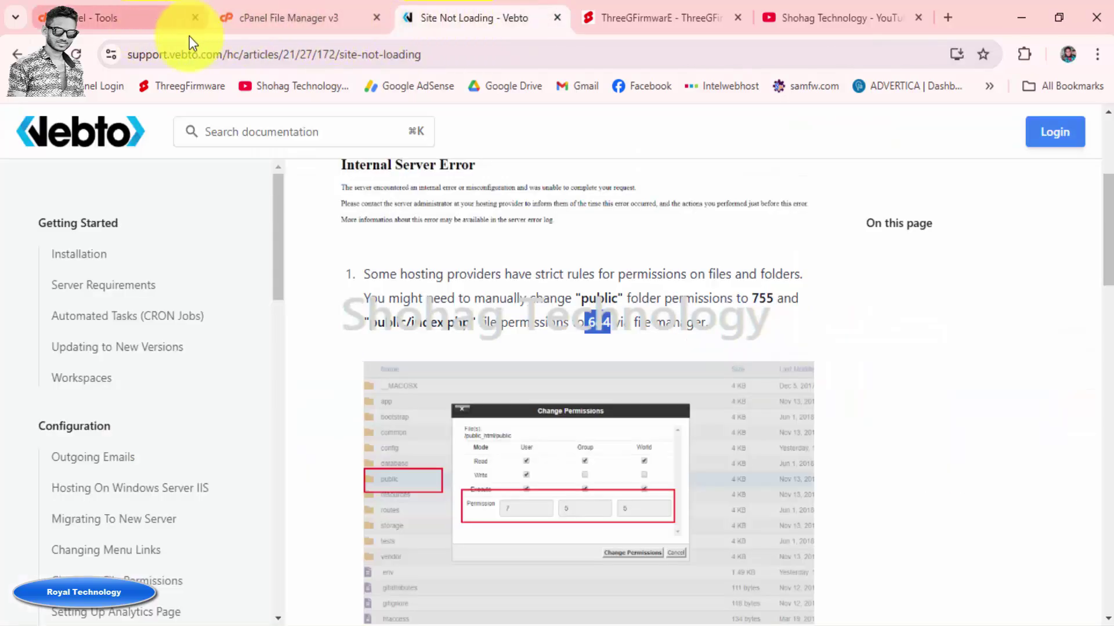
# Open drive.threegfirmware.com from cPanel's Domains list to load the BeDrive installer welcome page
pyautogui.click(126, 18)
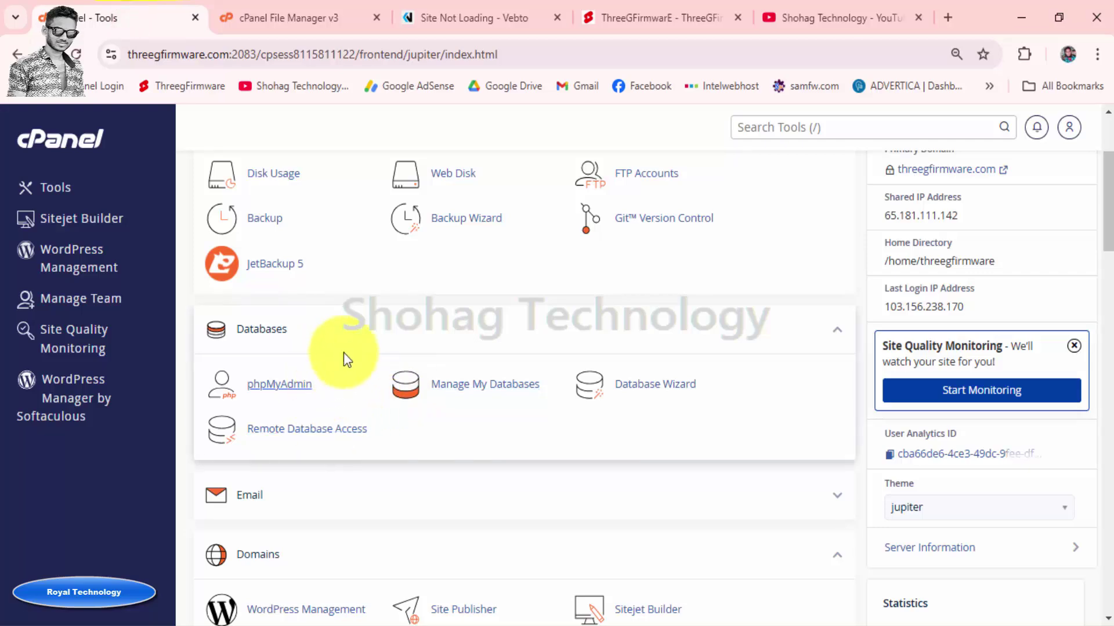
pyautogui.scroll(3, 343, 353)
pyautogui.scroll(-10, 348, 351)
pyautogui.scroll(-5, 356, 400)
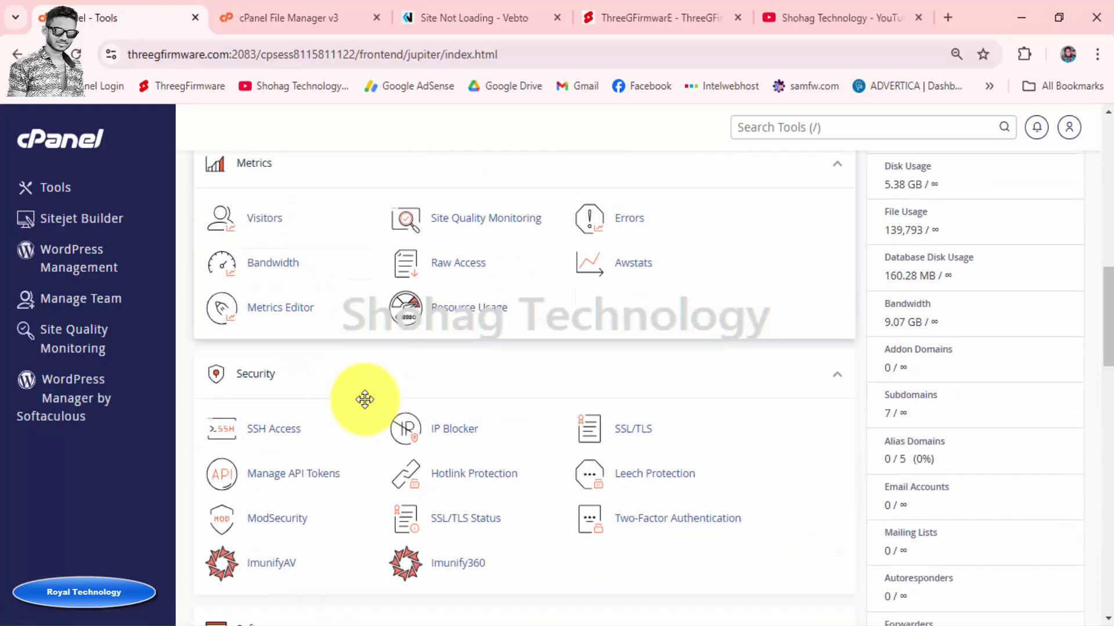
pyautogui.scroll(-5, 356, 423)
pyautogui.scroll(11, 361, 418)
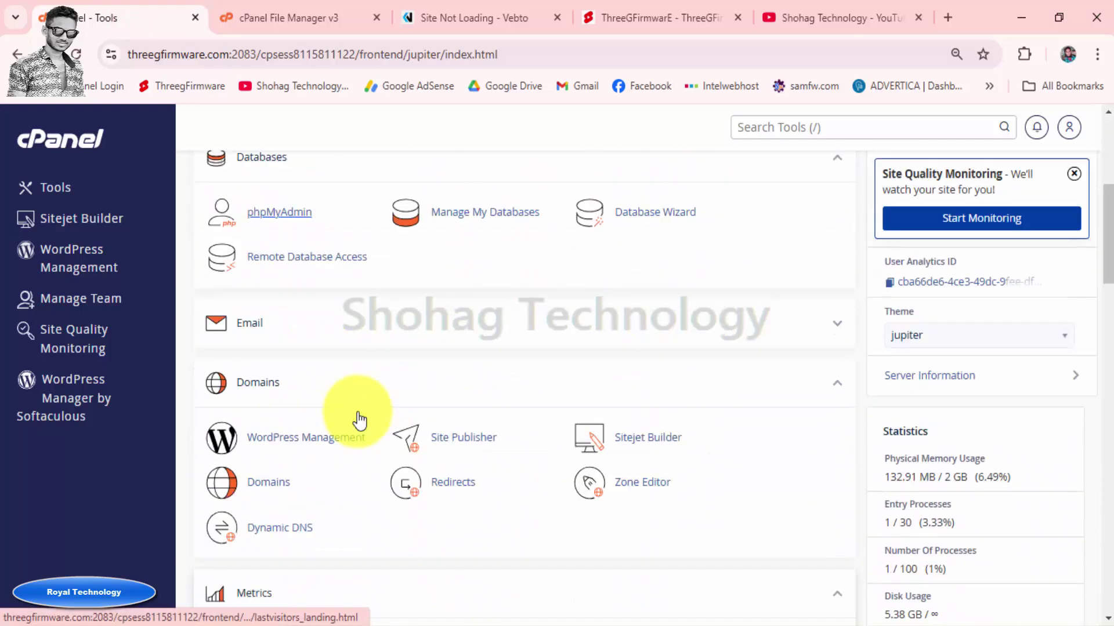
pyautogui.click(284, 483)
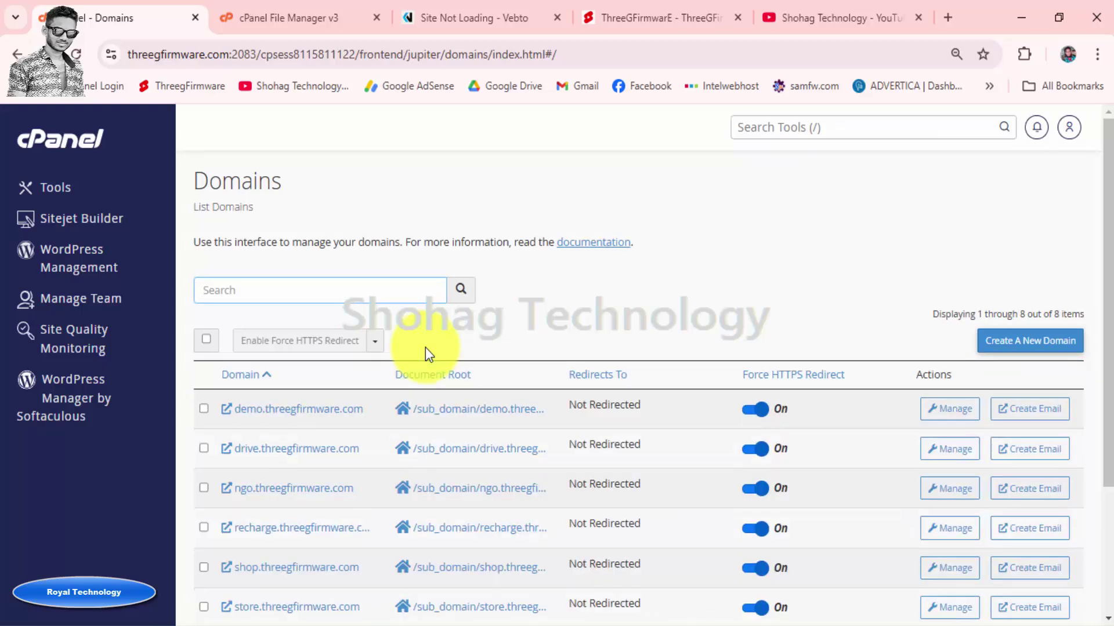
pyautogui.scroll(-3, 425, 348)
pyautogui.click(259, 273)
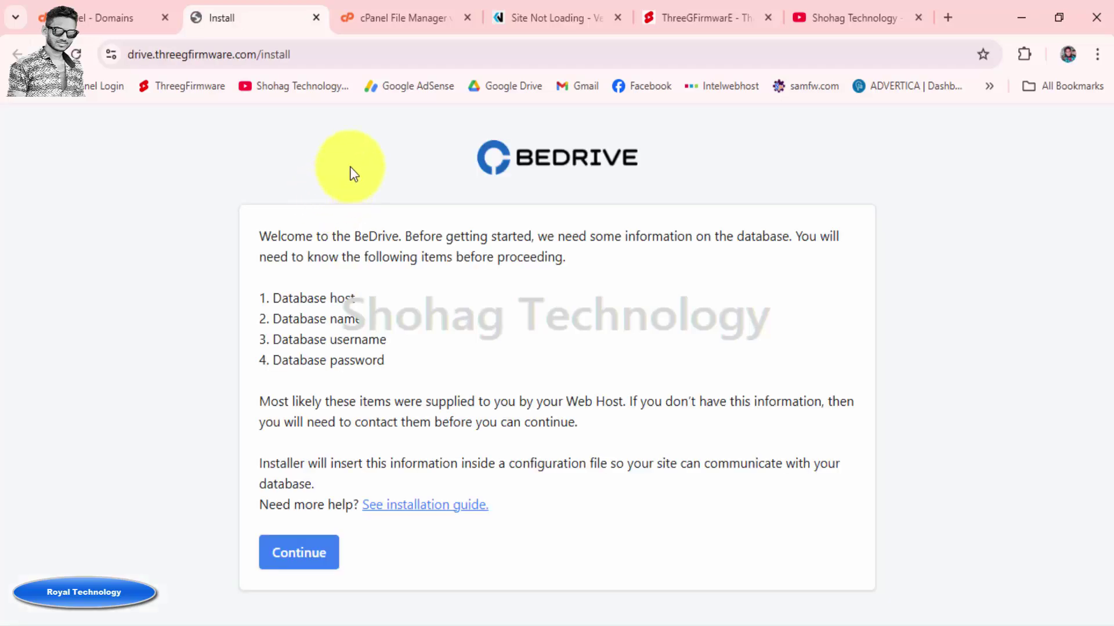
# Recheck the article's permissions: 755 for the public folder, 644 for index.php
pyautogui.click(542, 18)
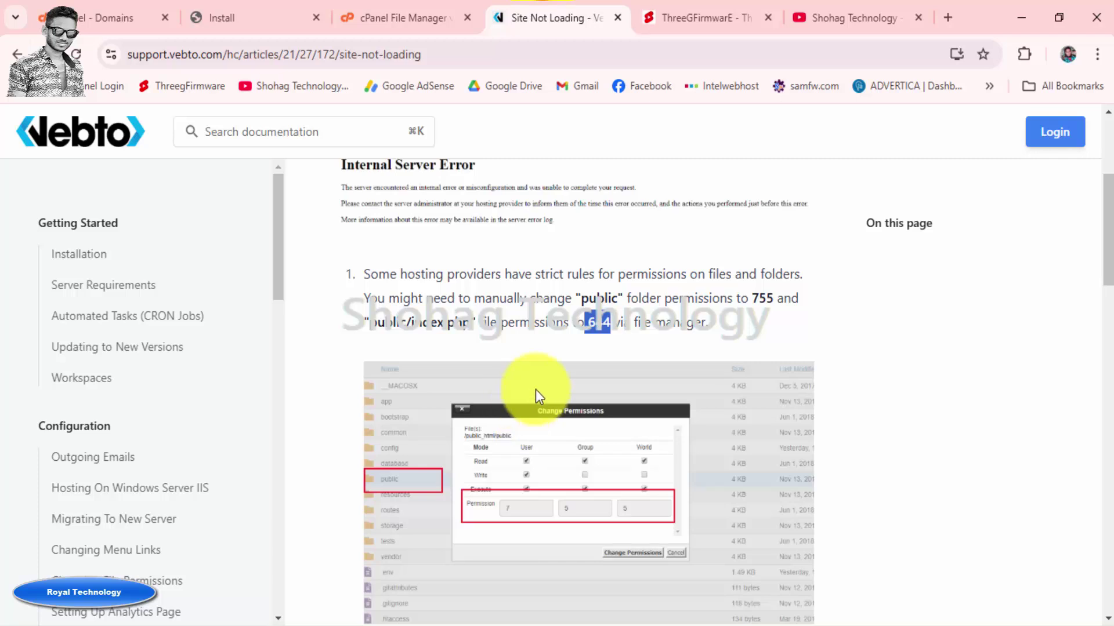
pyautogui.moveTo(580, 298); pyautogui.dragTo(610, 295)
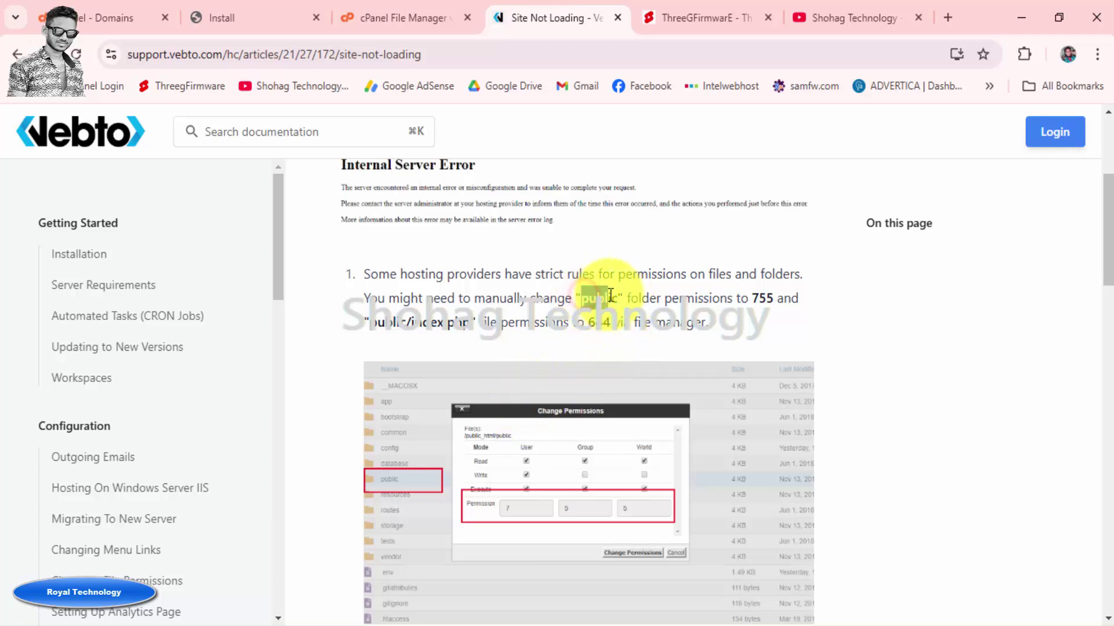
pyautogui.moveTo(749, 299); pyautogui.dragTo(772, 299)
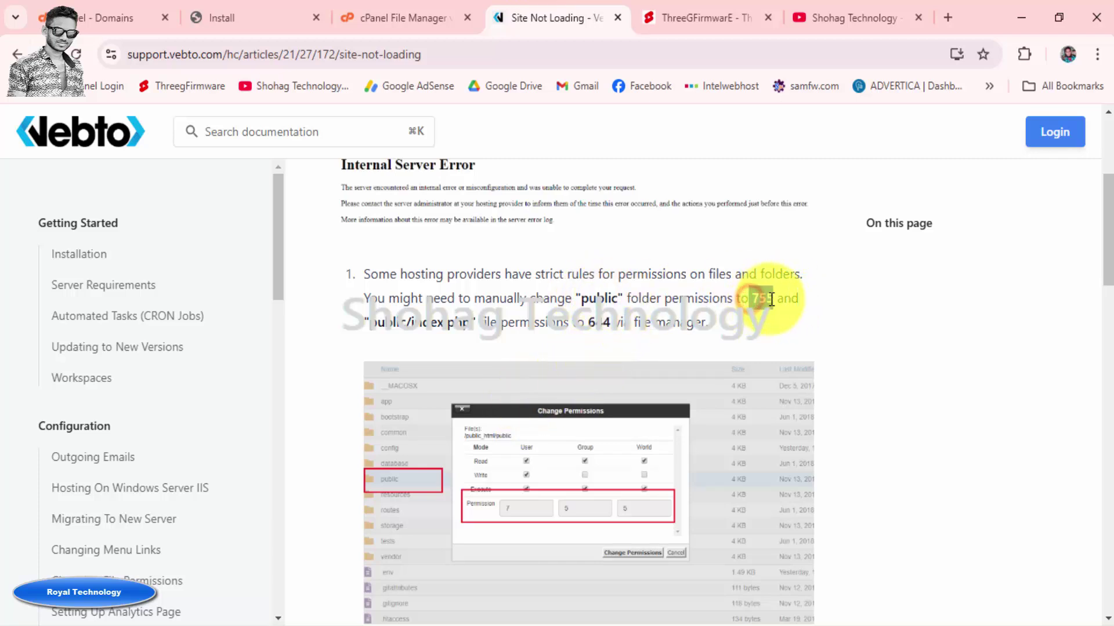
pyautogui.click(770, 300)
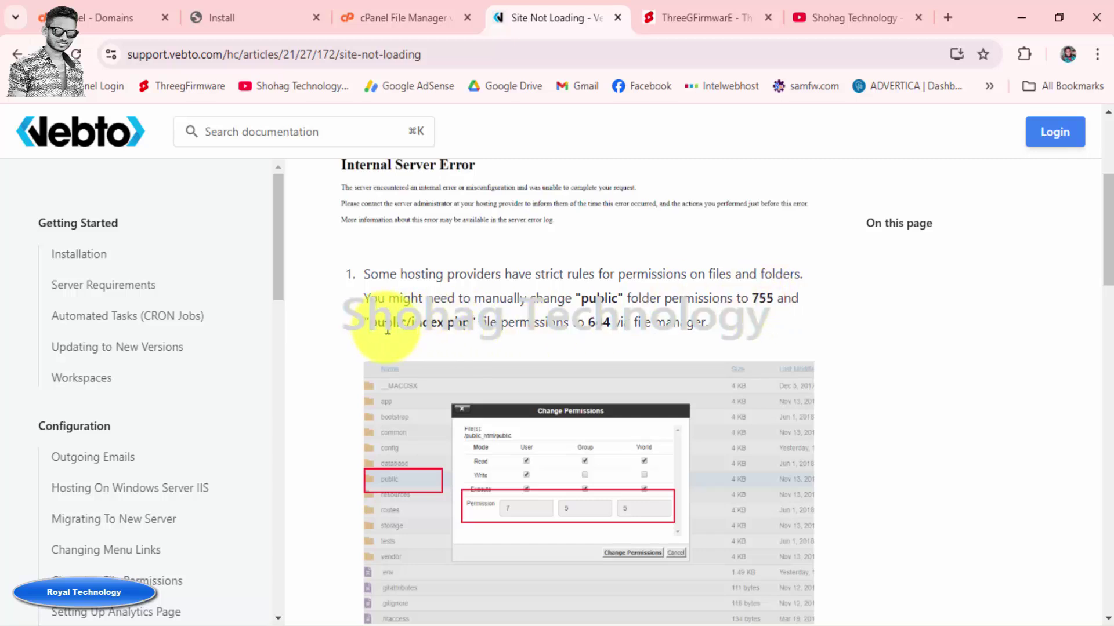
pyautogui.moveTo(416, 330); pyautogui.dragTo(463, 324)
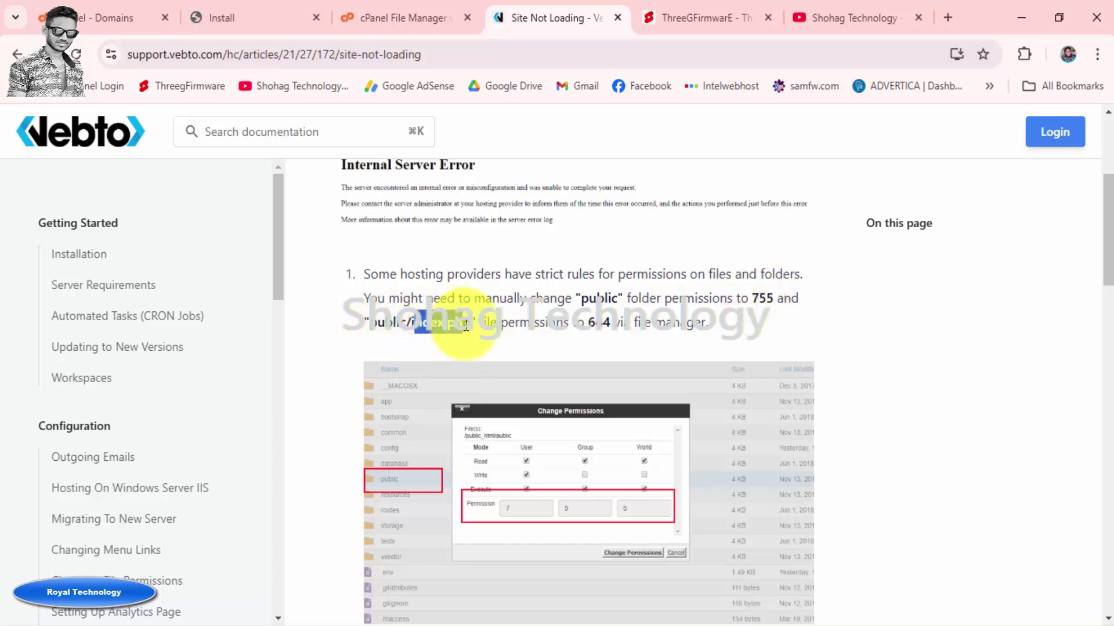
pyautogui.moveTo(587, 323); pyautogui.dragTo(608, 321)
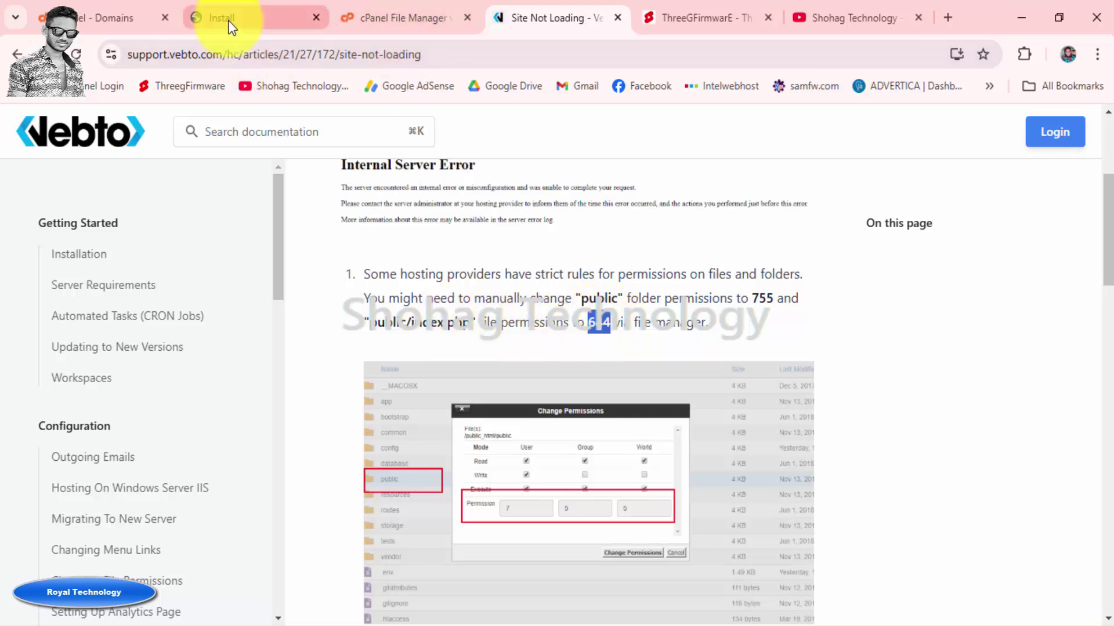
# Review the required database host, name, username and password, then continue to requirements
pyautogui.click(305, 19)
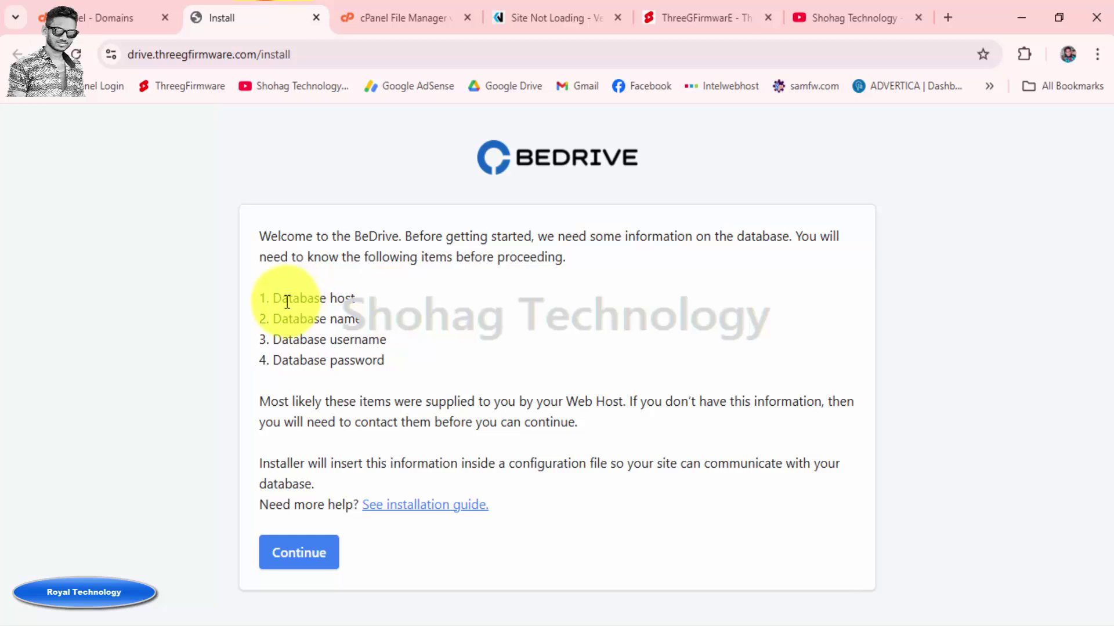
pyautogui.moveTo(283, 298); pyautogui.dragTo(368, 302)
pyautogui.moveTo(282, 319); pyautogui.dragTo(365, 318)
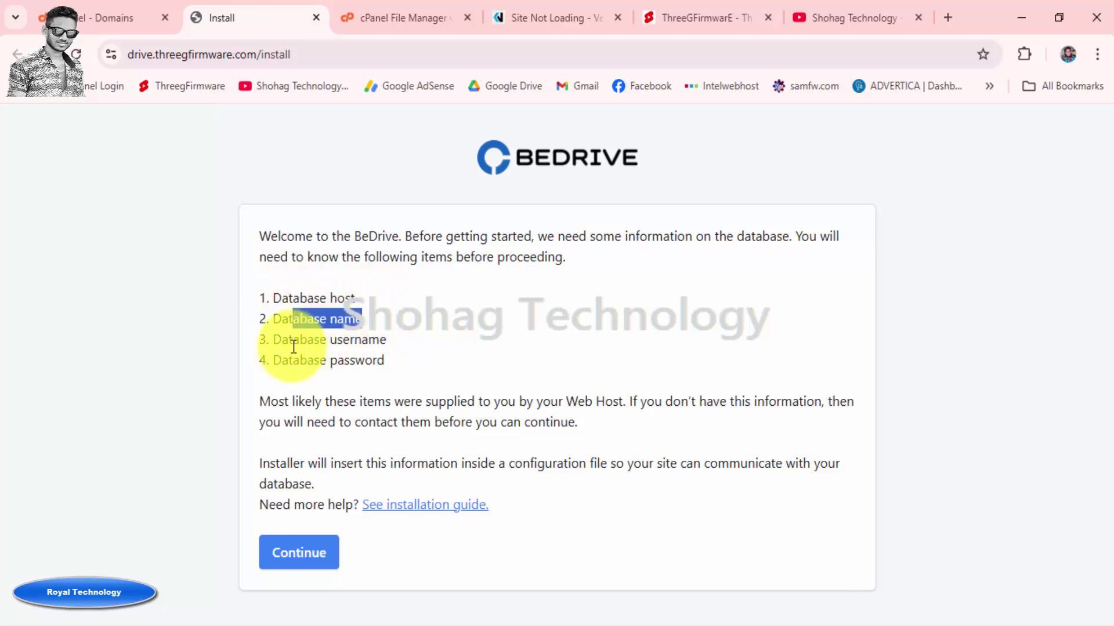
pyautogui.moveTo(299, 340); pyautogui.dragTo(380, 341)
pyautogui.moveTo(309, 360); pyautogui.dragTo(421, 360)
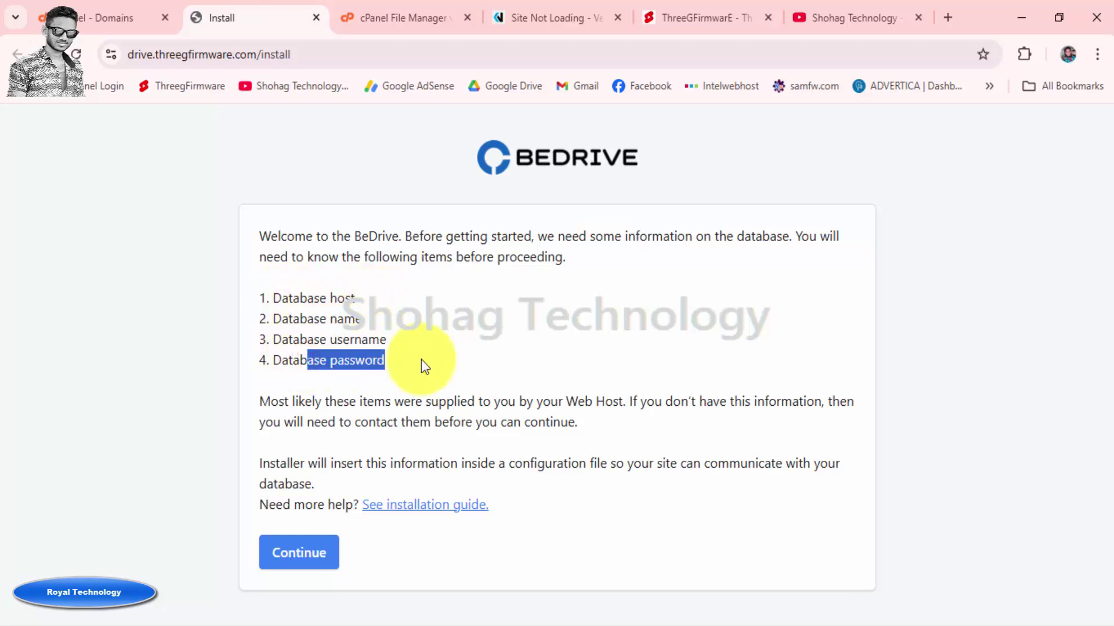
pyautogui.click(314, 558)
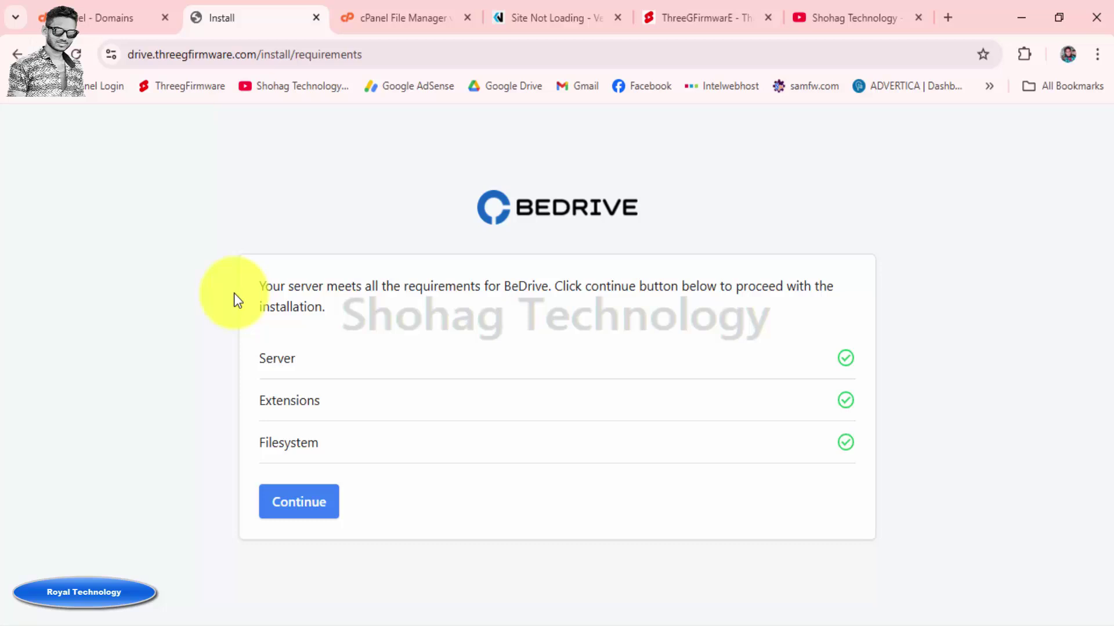
# Review the server, extensions and filesystem requirement checks and continue to the database step
pyautogui.doubleClick(263, 360)
pyautogui.doubleClick(288, 401)
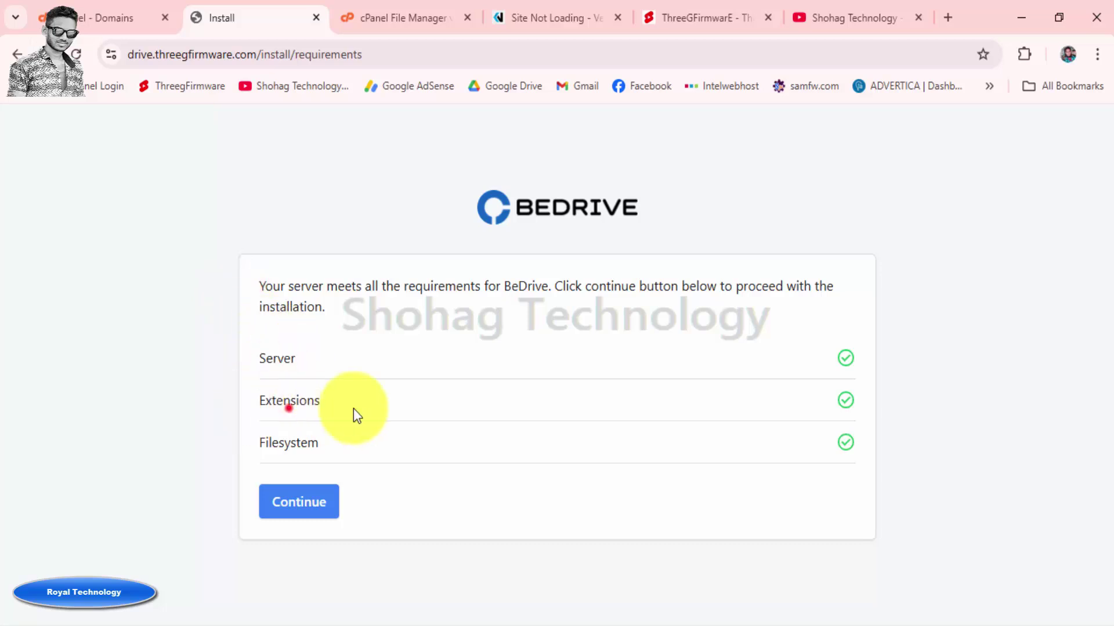
pyautogui.doubleClick(266, 444)
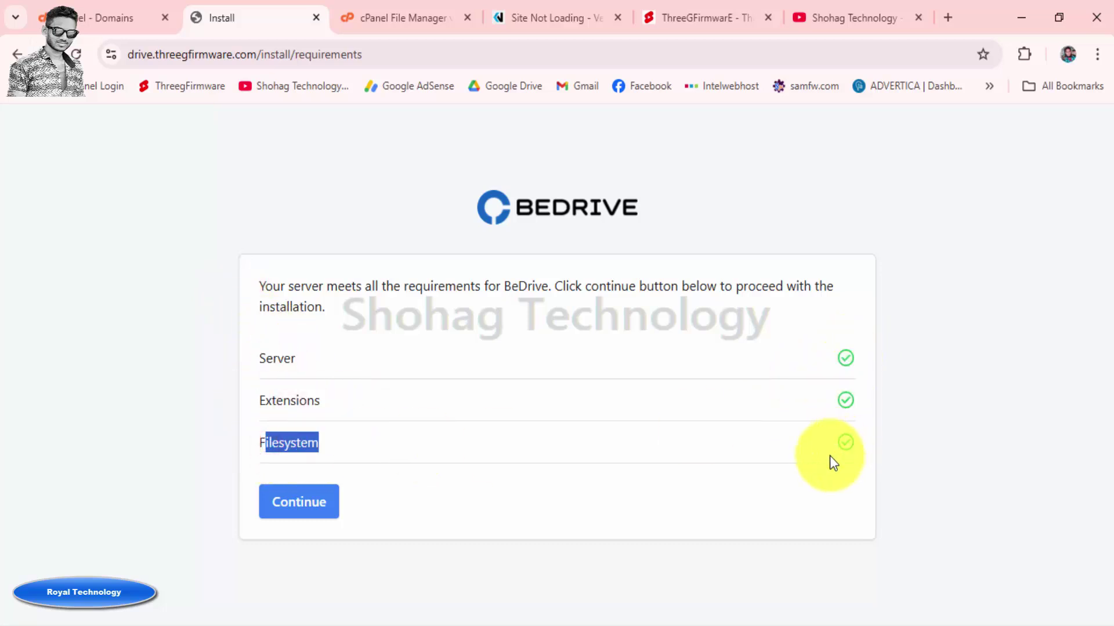
pyautogui.click(313, 514)
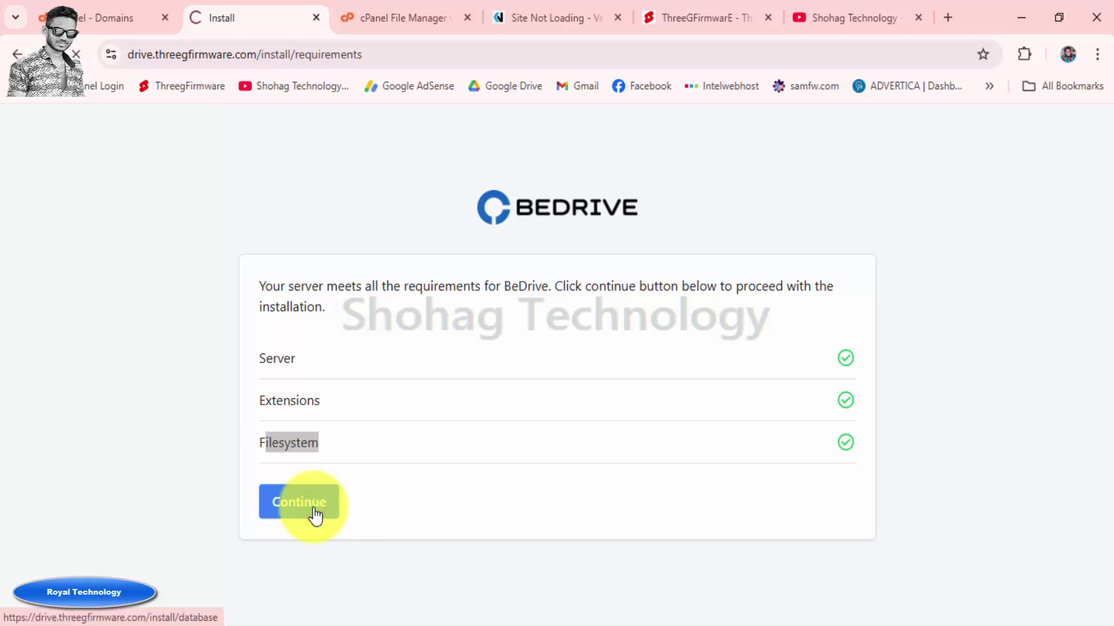
# Replace the database host 127.0.0.1 with localhost and select the default database name
pyautogui.click(352, 288)
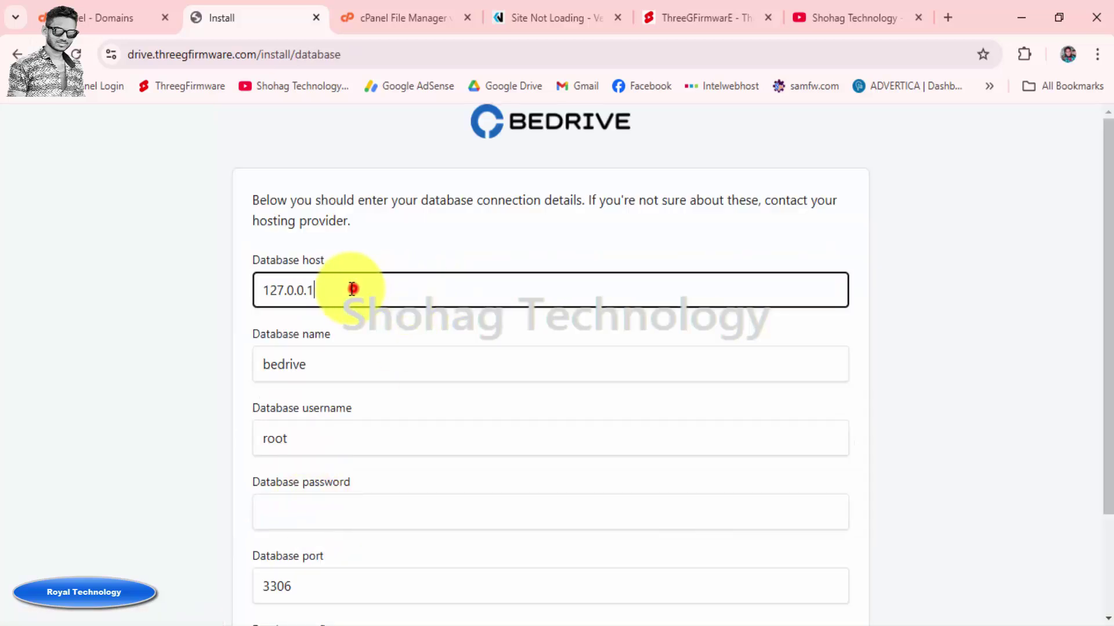
pyautogui.moveTo(352, 289); pyautogui.dragTo(201, 298)
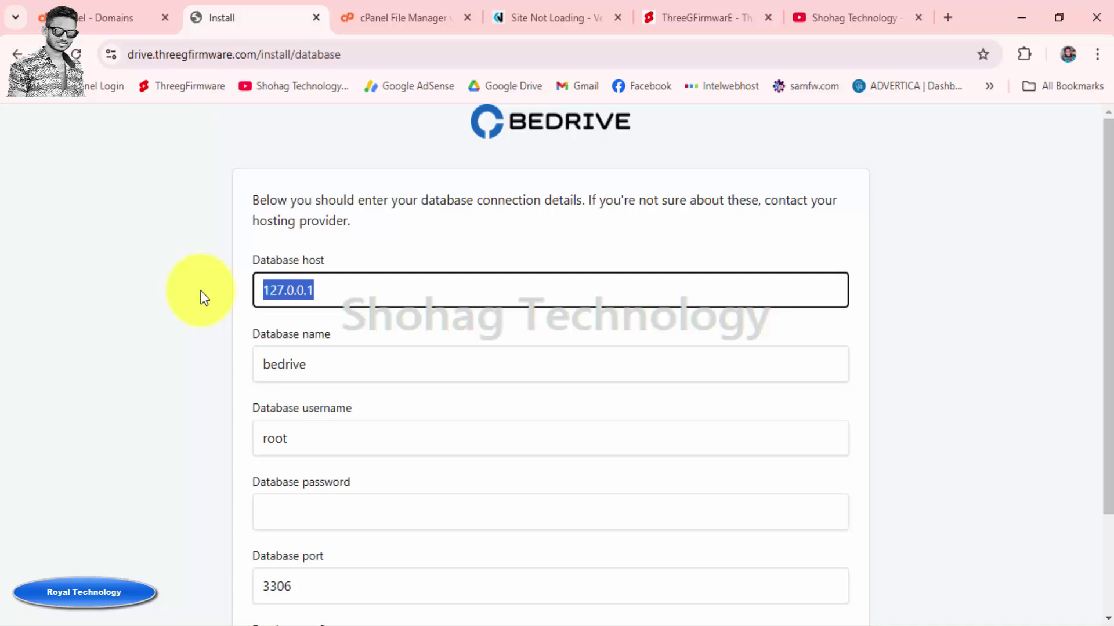
pyautogui.press('BackSpace')
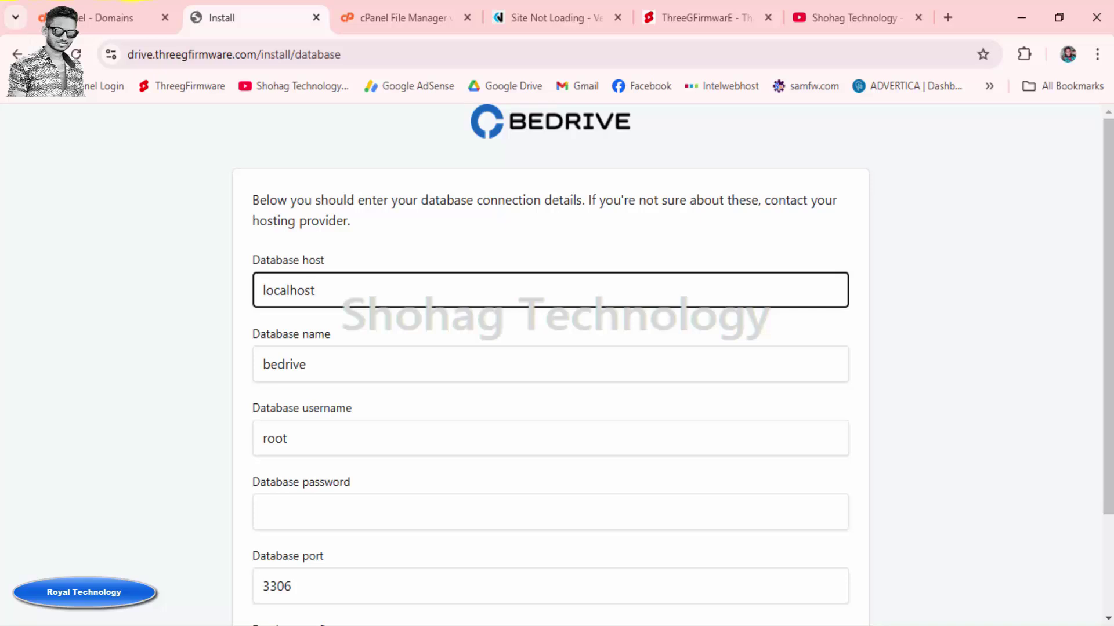
pyautogui.click(340, 287)
pyautogui.moveTo(339, 287); pyautogui.dragTo(269, 289)
pyautogui.click(196, 289)
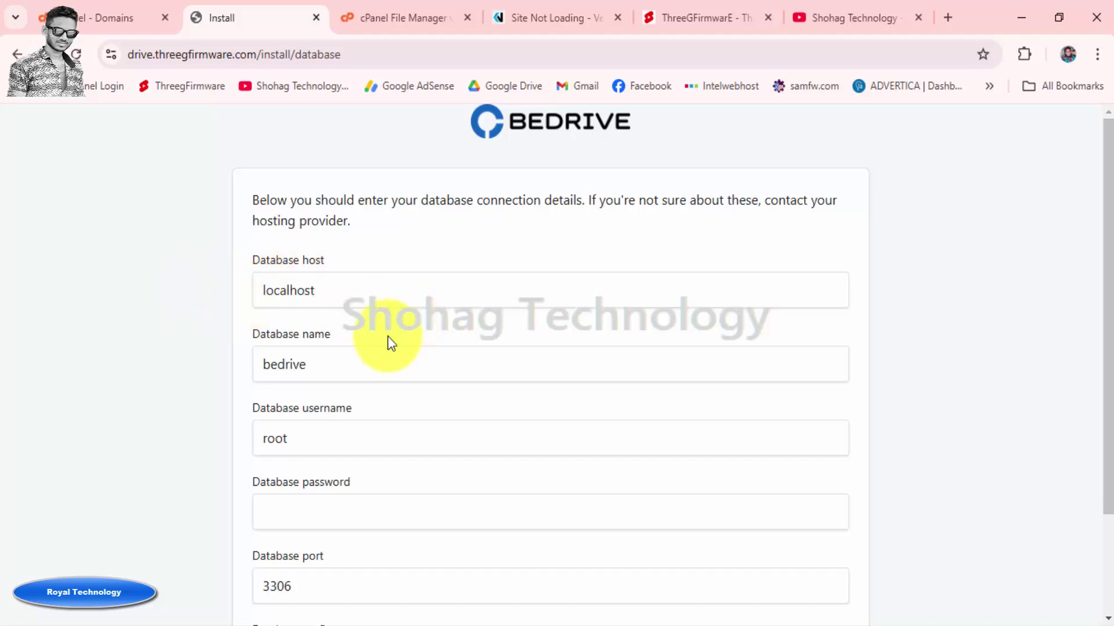
pyautogui.moveTo(325, 366); pyautogui.dragTo(125, 373)
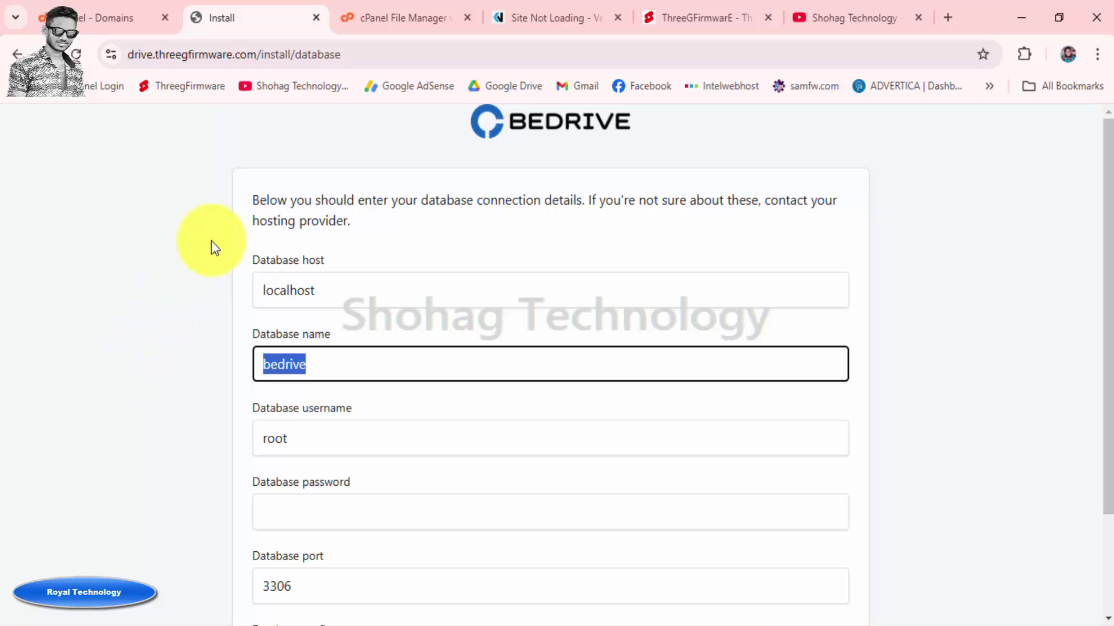
# Switch to cPanel and return to its Tools home page
pyautogui.click(396, 18)
pyautogui.click(107, 17)
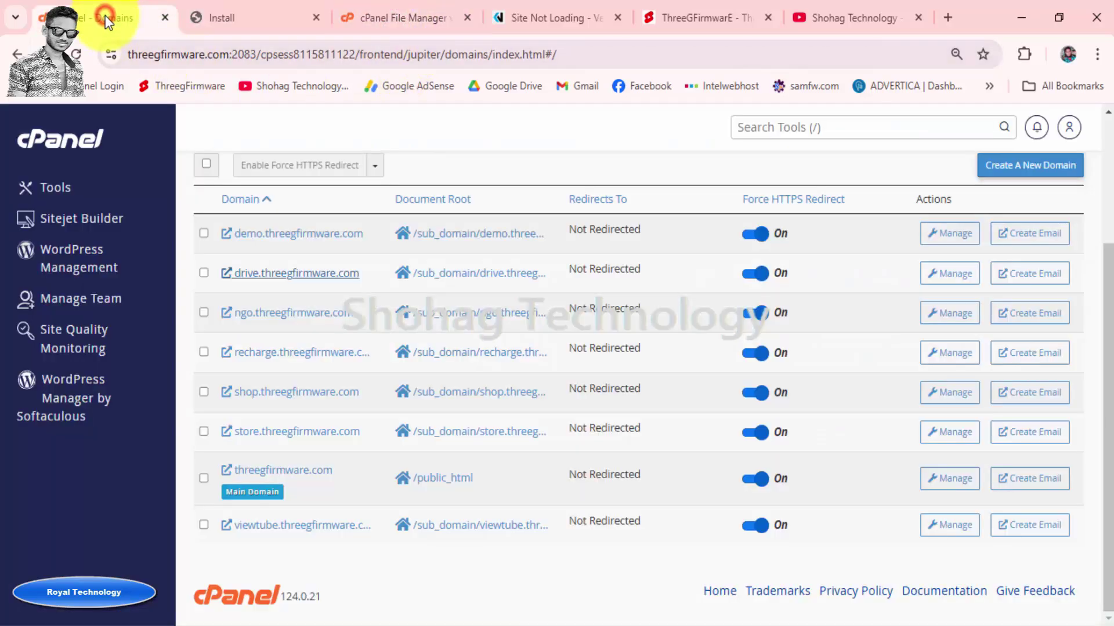
pyautogui.click(63, 152)
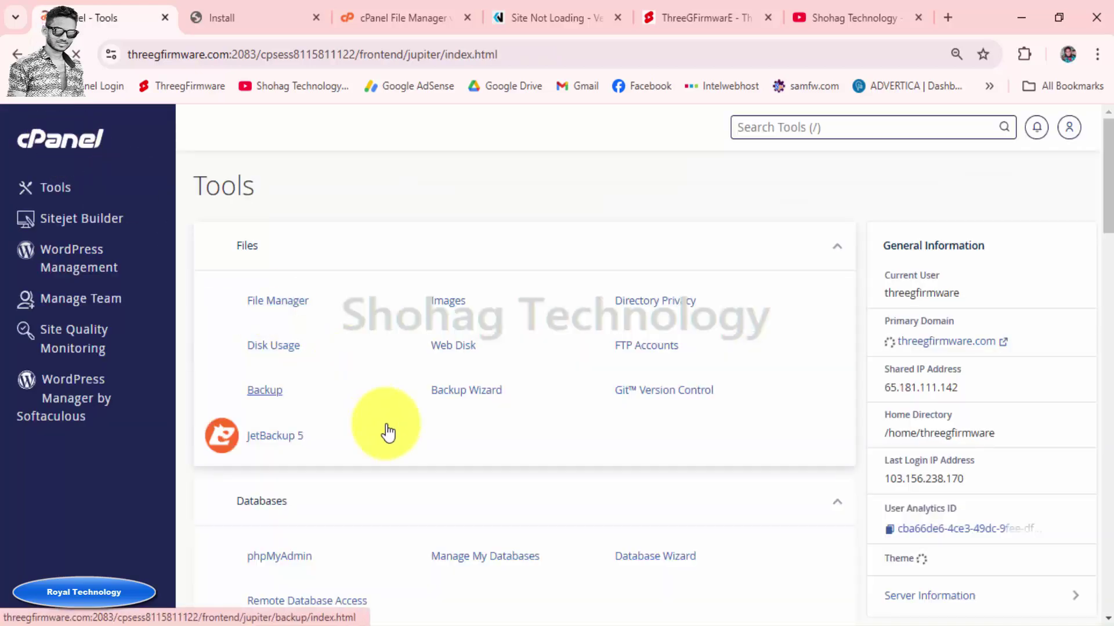
# Open cPanel's Manage My Databases page and look over the existing databases
pyautogui.scroll(-3, 388, 432)
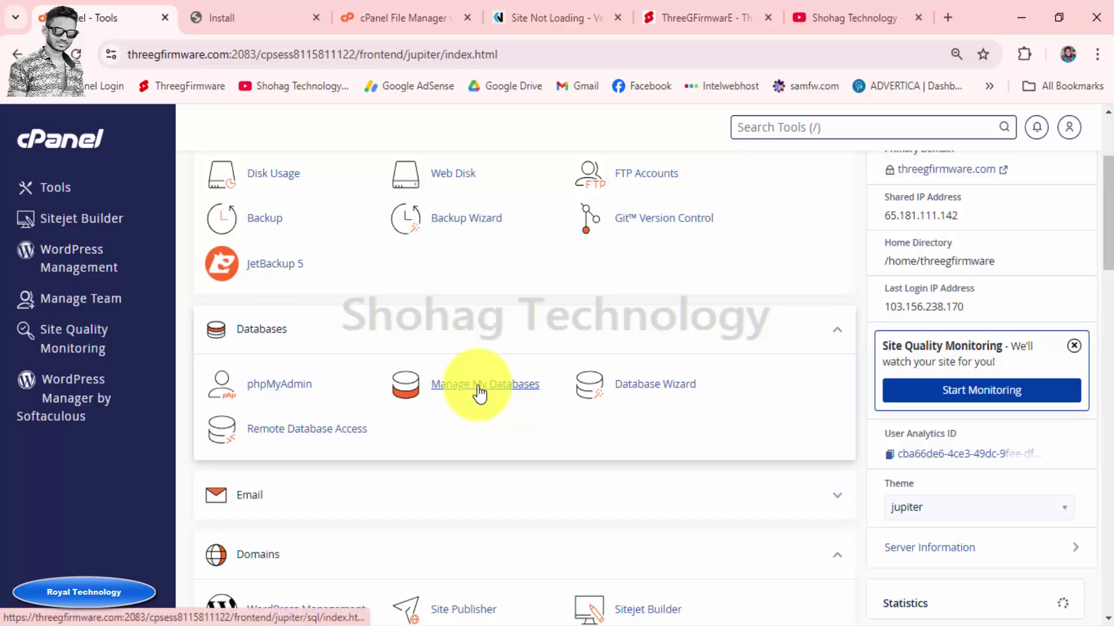
pyautogui.click(479, 385)
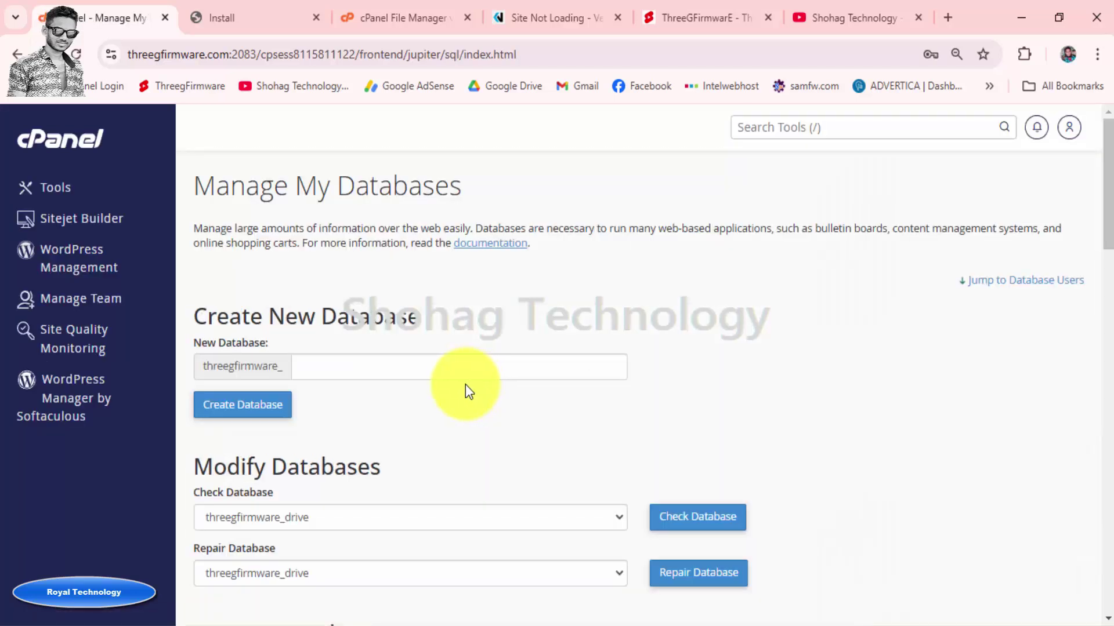
pyautogui.click(370, 366)
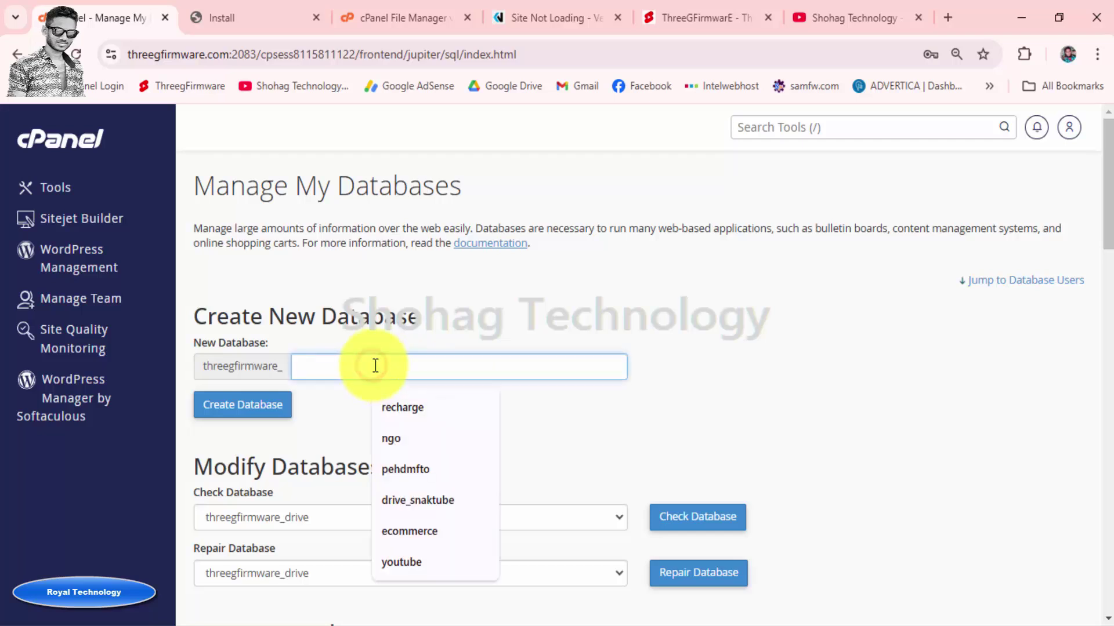
pyautogui.click(340, 405)
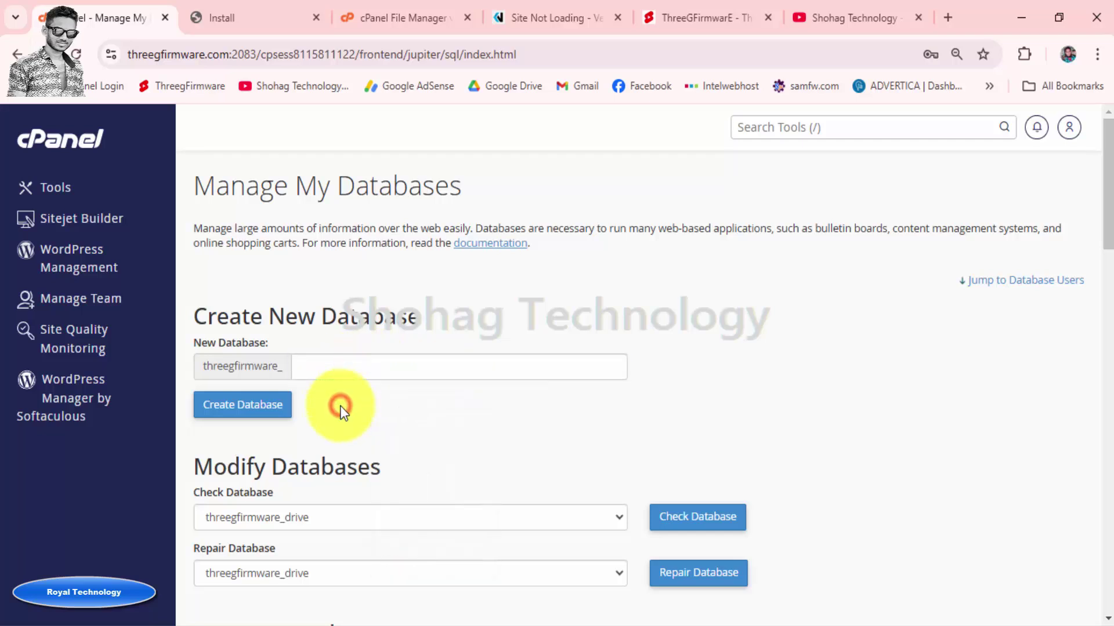
pyautogui.scroll(-1, 340, 405)
pyautogui.click(345, 429)
pyautogui.click(344, 427)
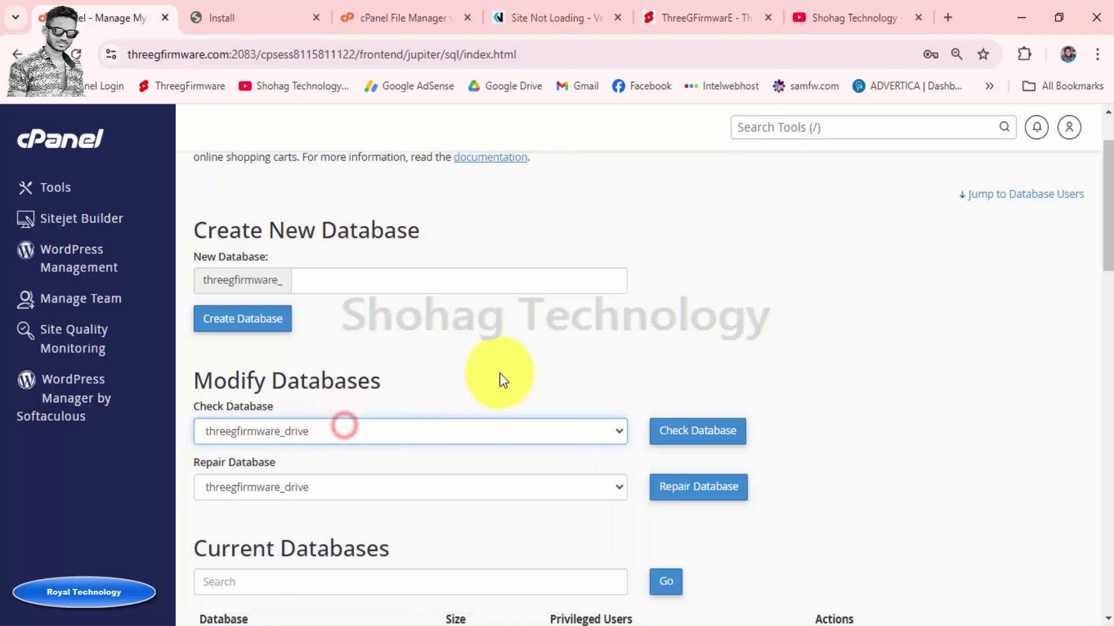
# Copy the threegfirmware_drive database name and return to the BeDrive install form
pyautogui.scroll(-3, 761, 357)
pyautogui.moveTo(305, 482); pyautogui.dragTo(226, 482)
pyautogui.moveTo(315, 479); pyautogui.dragTo(187, 479)
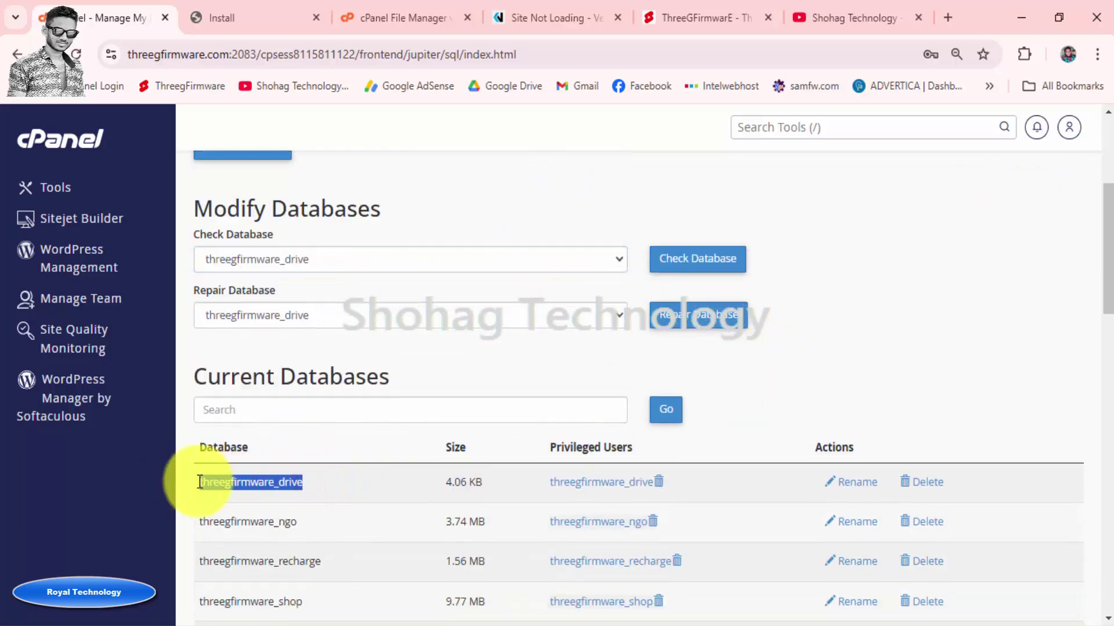
pyautogui.rightClick(214, 482)
pyautogui.click(288, 259)
pyautogui.scroll(5, 348, 256)
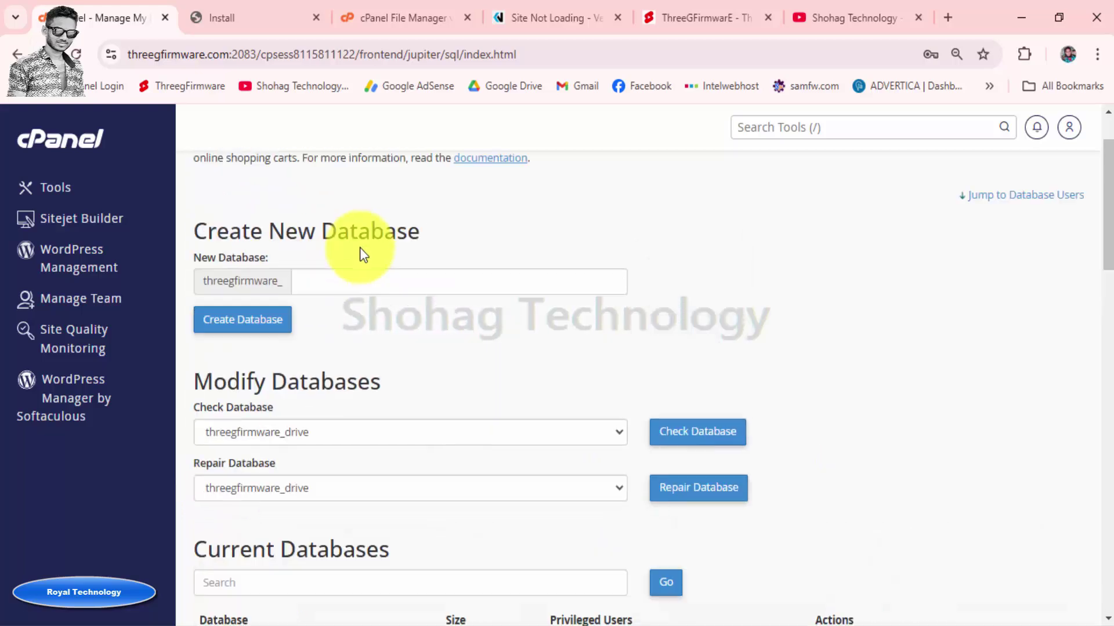
pyautogui.click(243, 19)
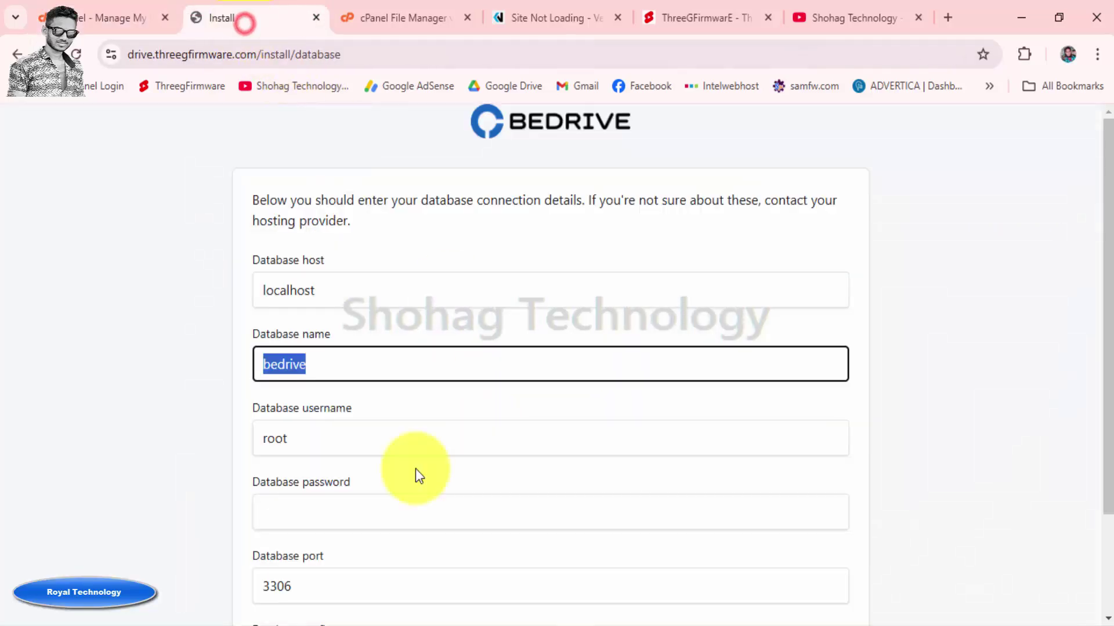
# Paste threegfirmware_drive as the database name and replace the root username with it
pyautogui.rightClick(345, 348)
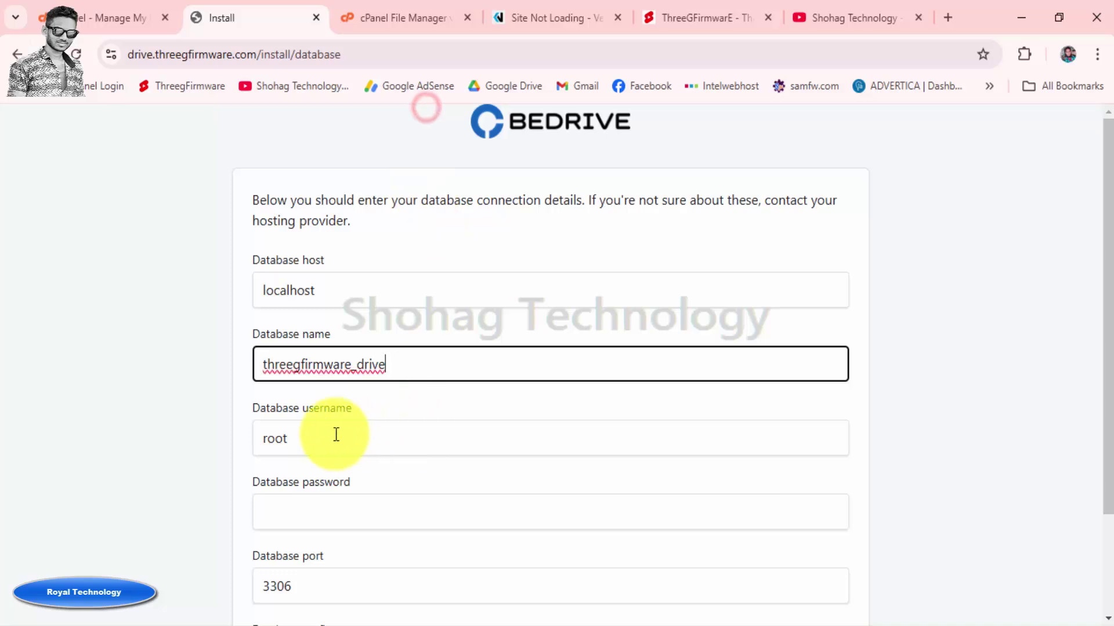
pyautogui.moveTo(310, 433); pyautogui.dragTo(250, 440)
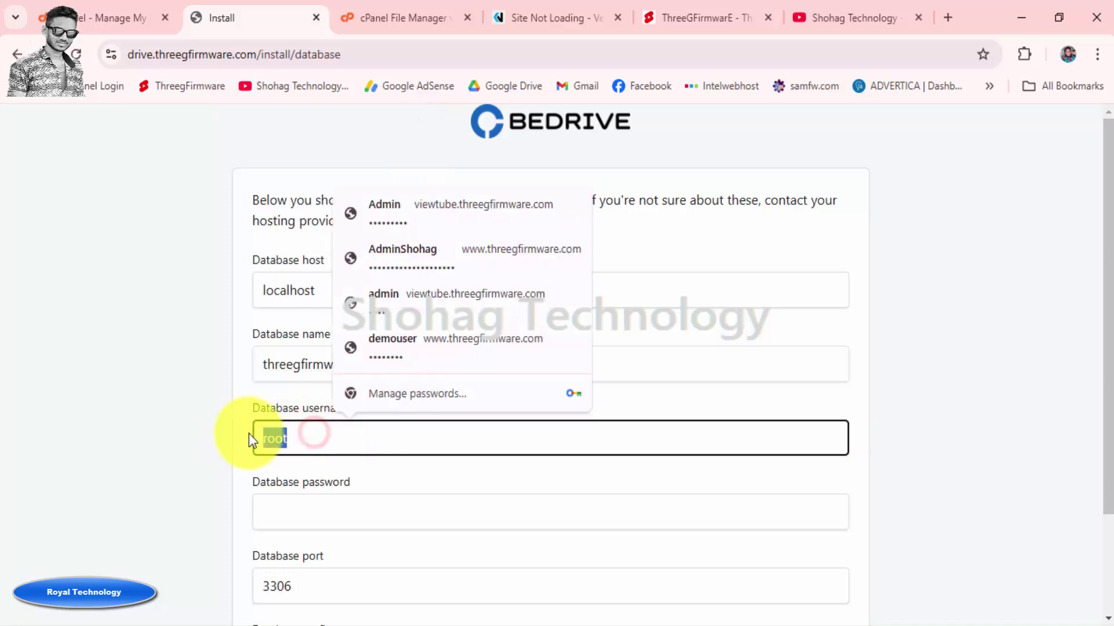
pyautogui.rightClick(309, 439)
pyautogui.click(400, 130)
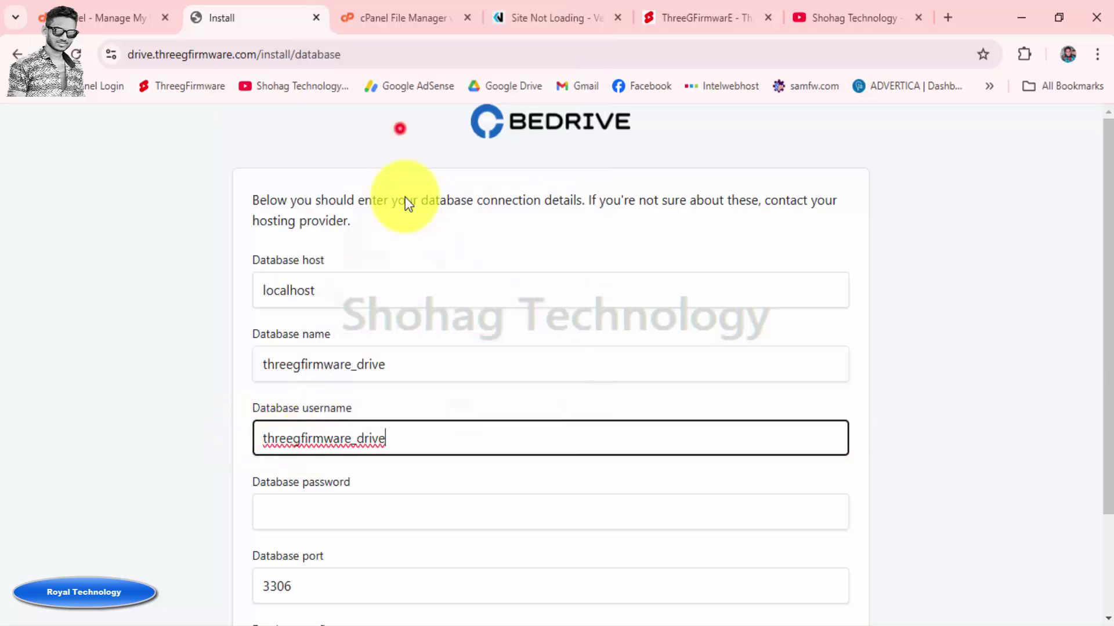
pyautogui.click(165, 397)
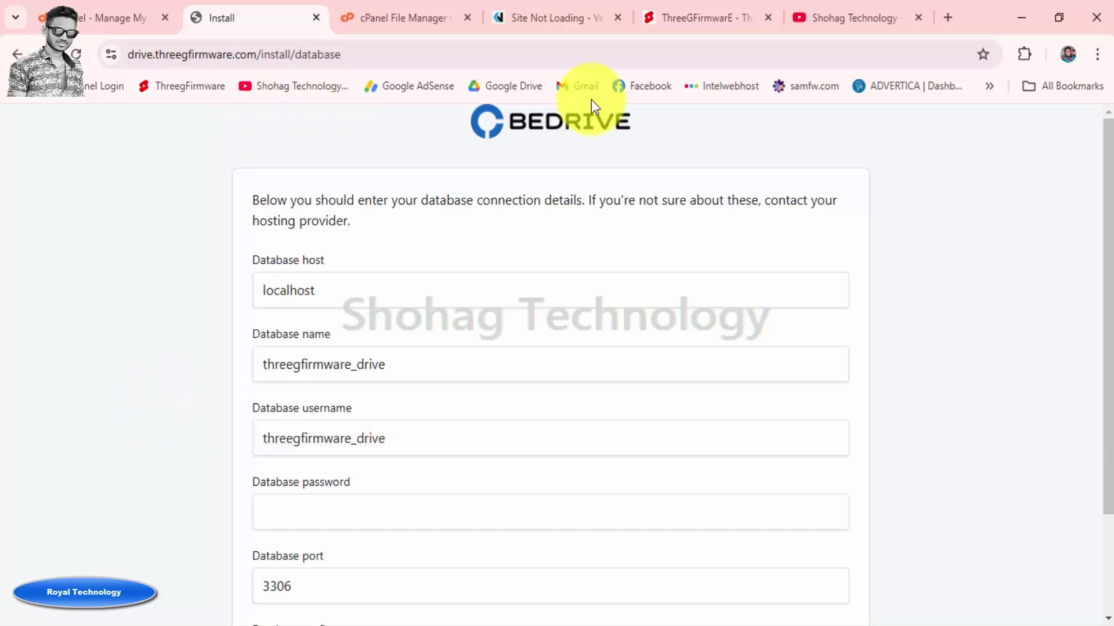
# Copy the saved database password from Notepad into the Database password field
pyautogui.hotkey('alt', 'Tab')
pyautogui.moveTo(423, 122); pyautogui.dragTo(267, 123)
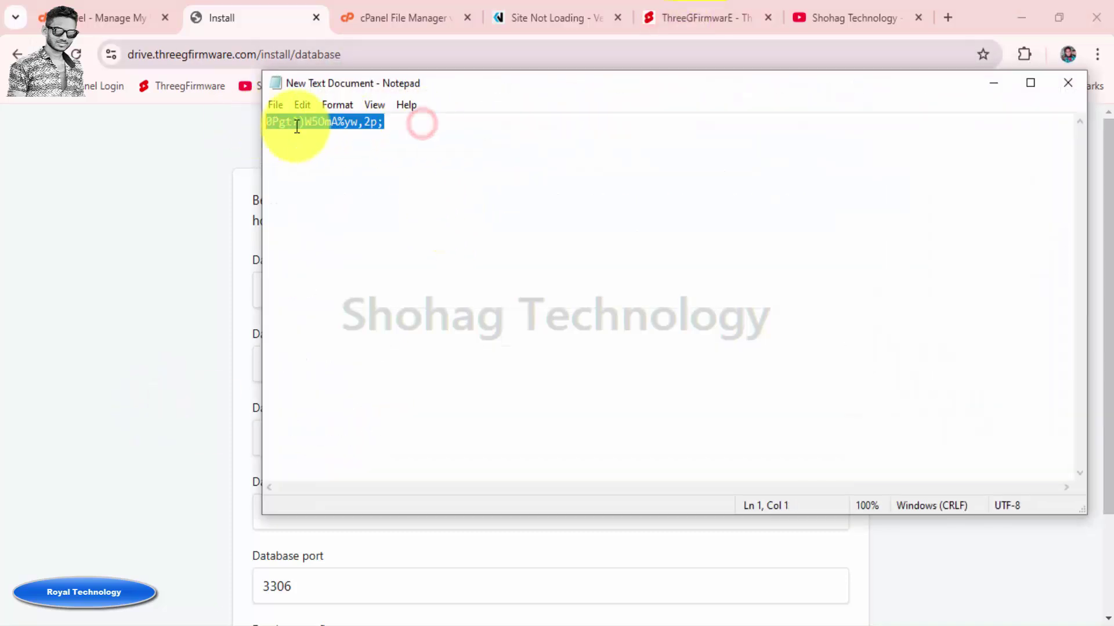
pyautogui.rightClick(338, 125)
pyautogui.click(383, 182)
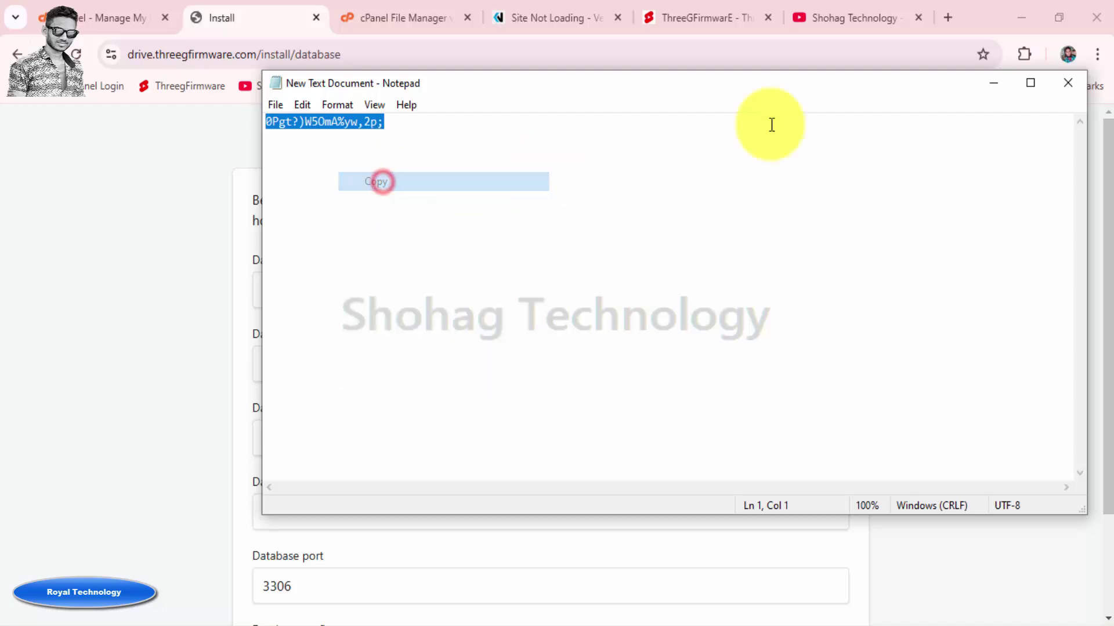
pyautogui.click(1067, 84)
pyautogui.click(319, 503)
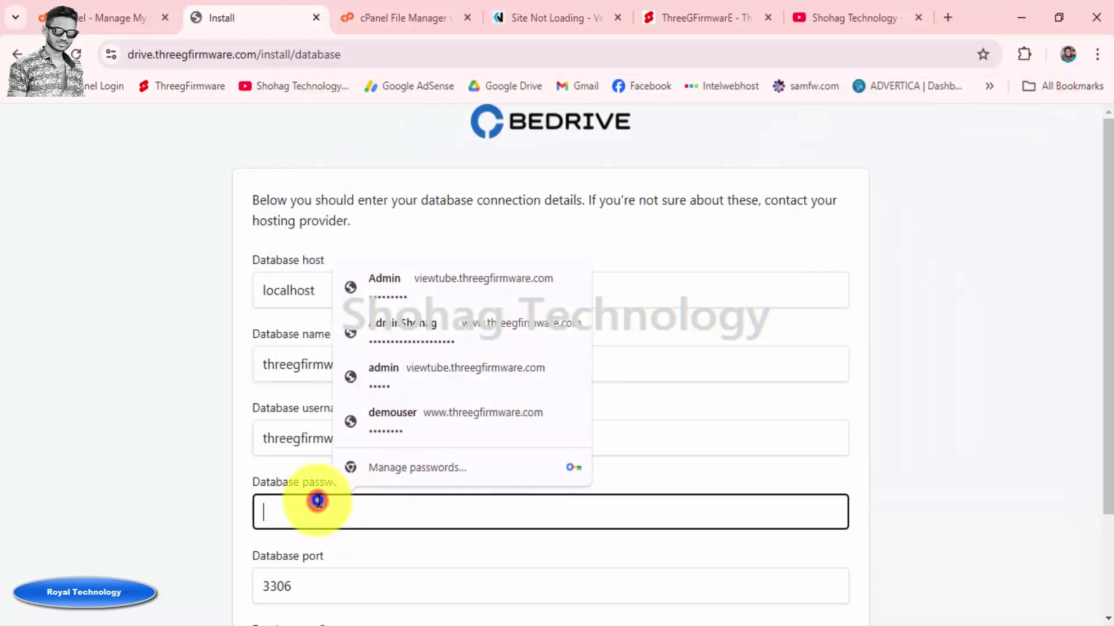
pyautogui.rightClick(318, 501)
pyautogui.click(369, 268)
# Leave the Database prefix field empty
pyautogui.scroll(-2, 195, 417)
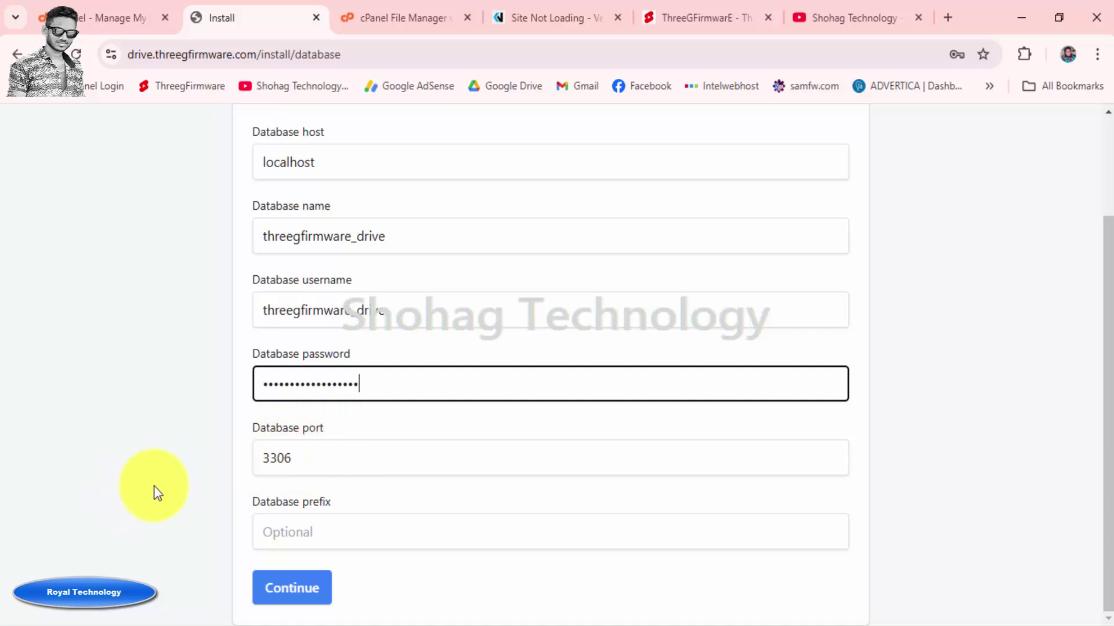
pyautogui.click(358, 523)
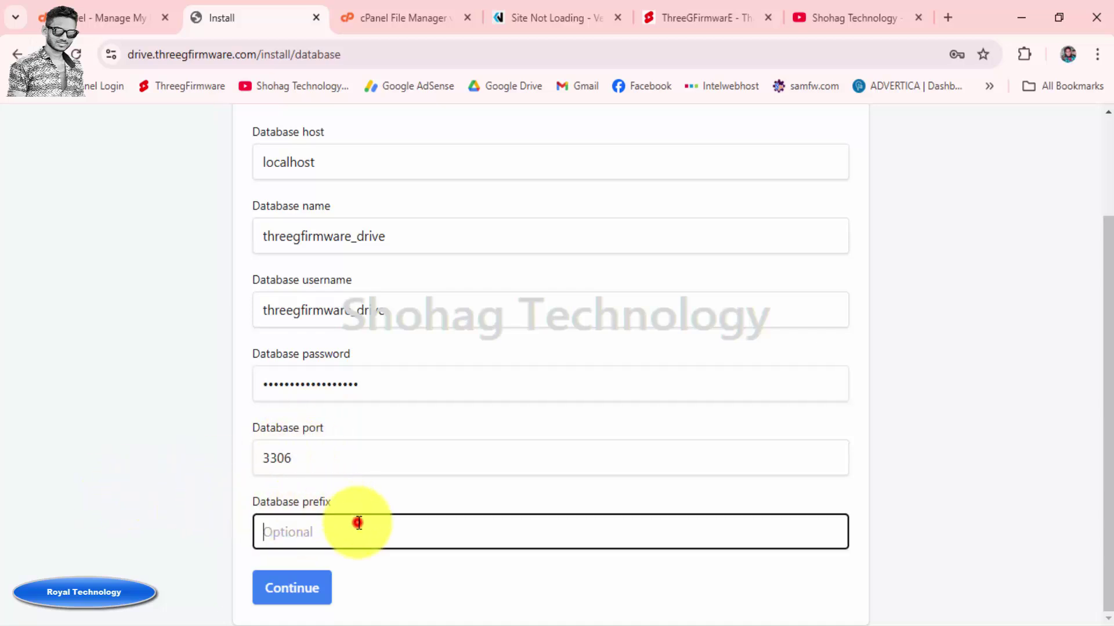
pyautogui.click(197, 491)
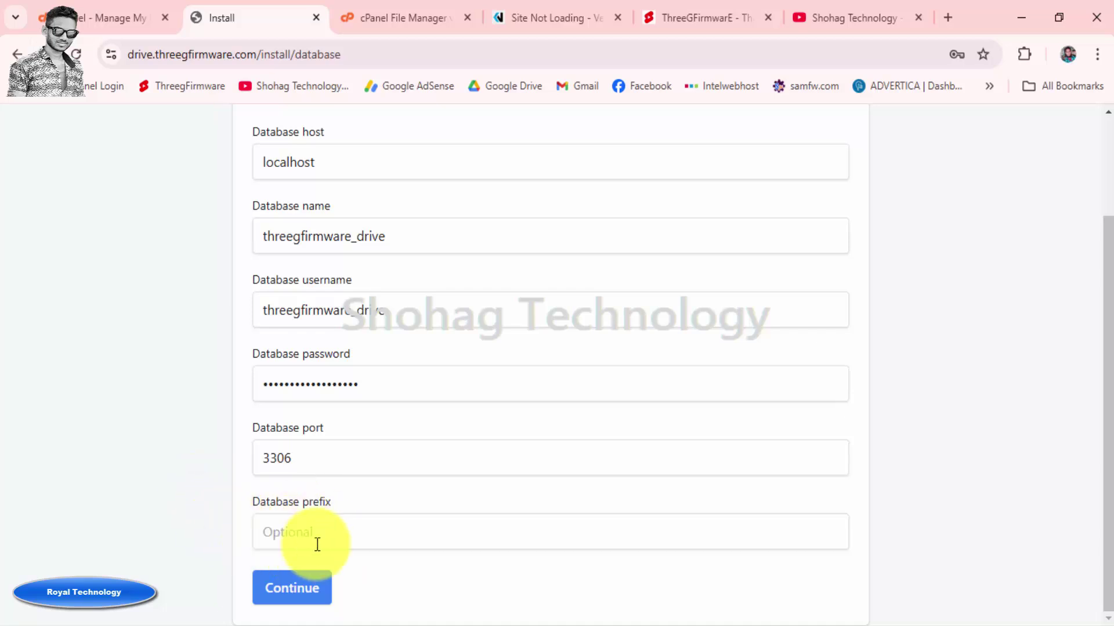
pyautogui.scroll(2, 189, 530)
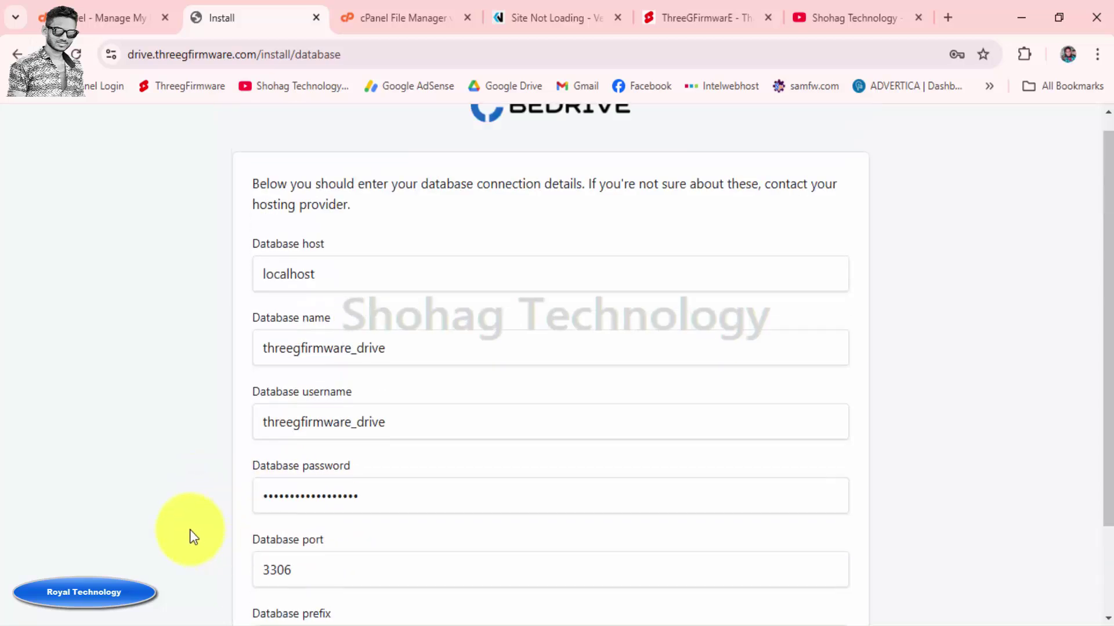
pyautogui.scroll(-2, 189, 530)
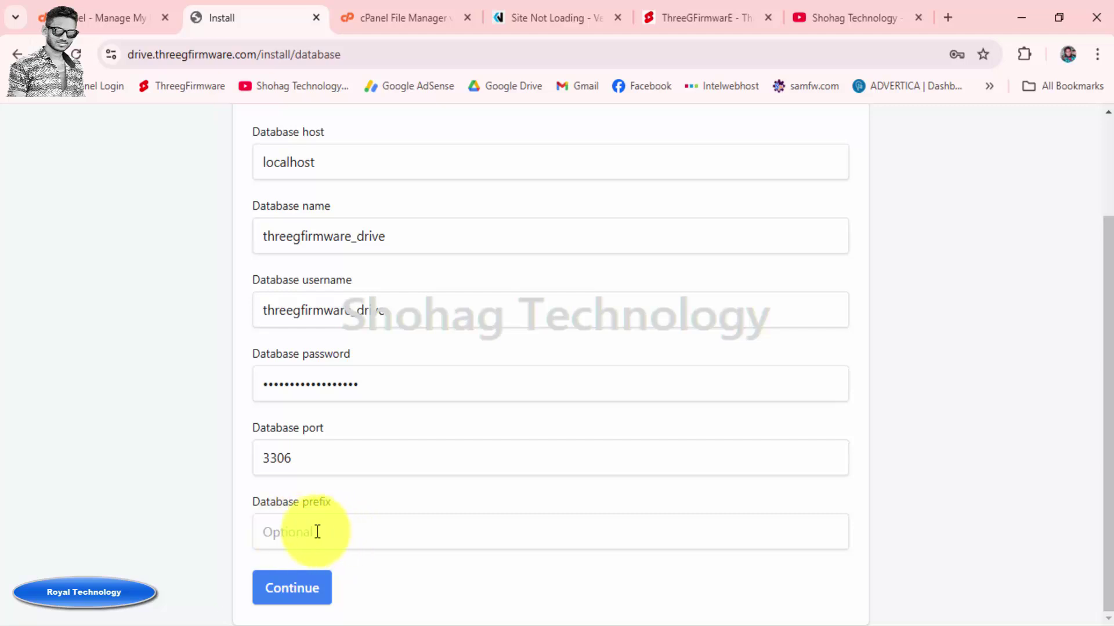
# Submit the database details without saving the password, and fill the admin e-mail from autofill
pyautogui.click(290, 591)
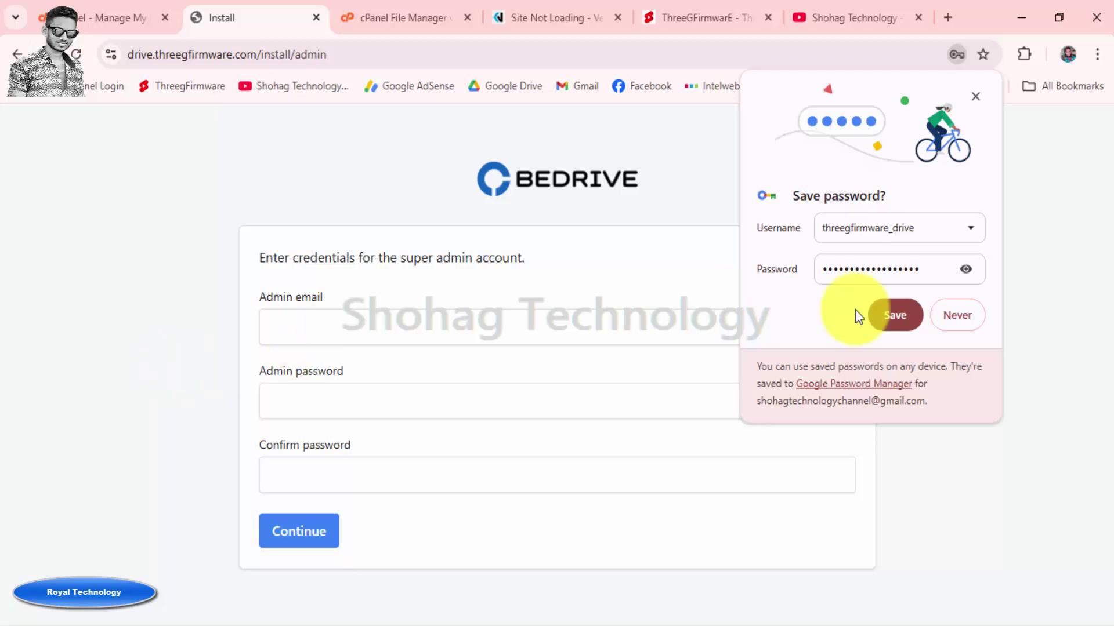
pyautogui.click(949, 316)
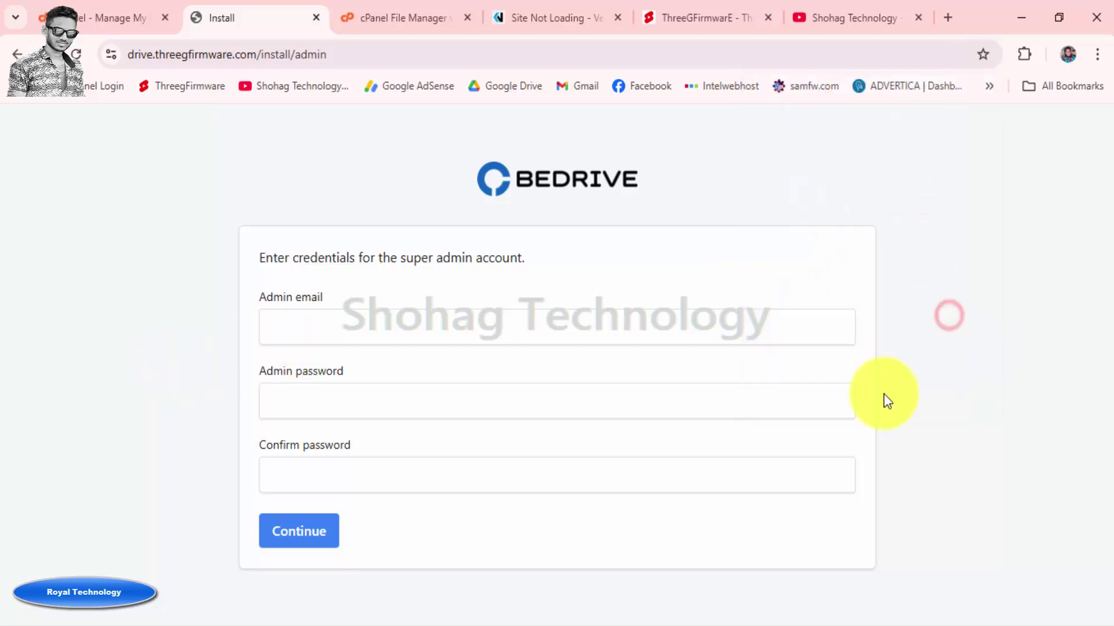
pyautogui.click(336, 325)
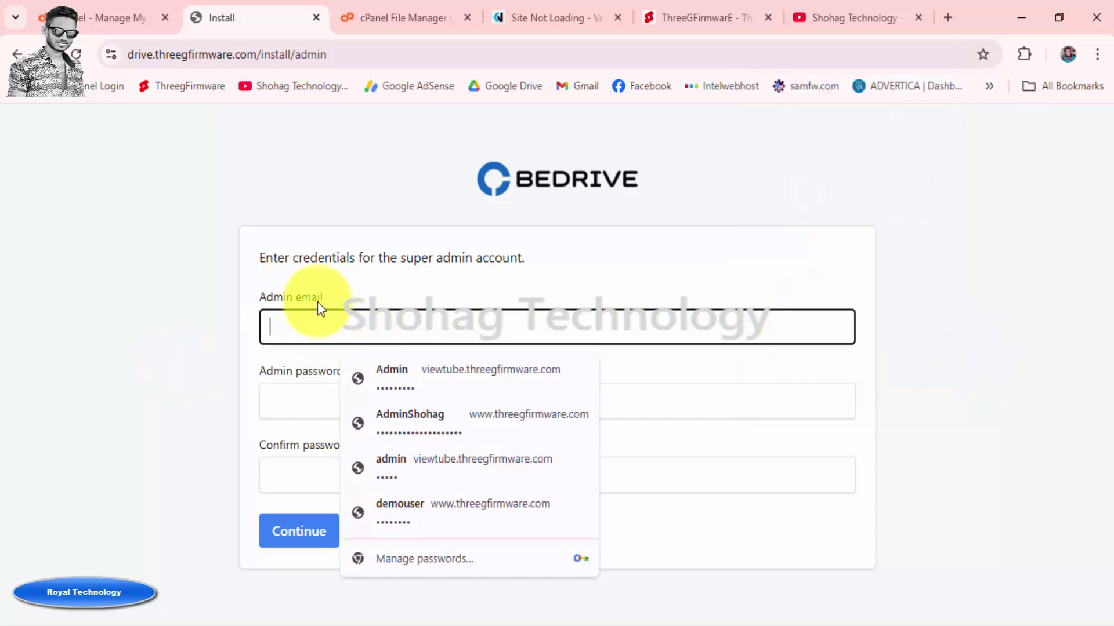
pyautogui.click(298, 331)
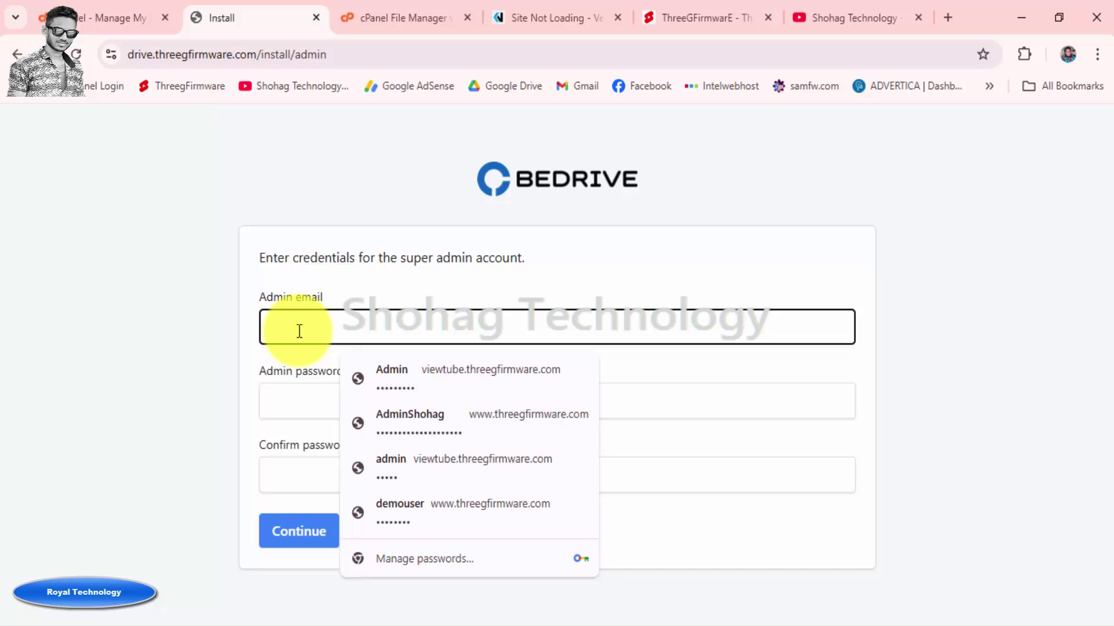
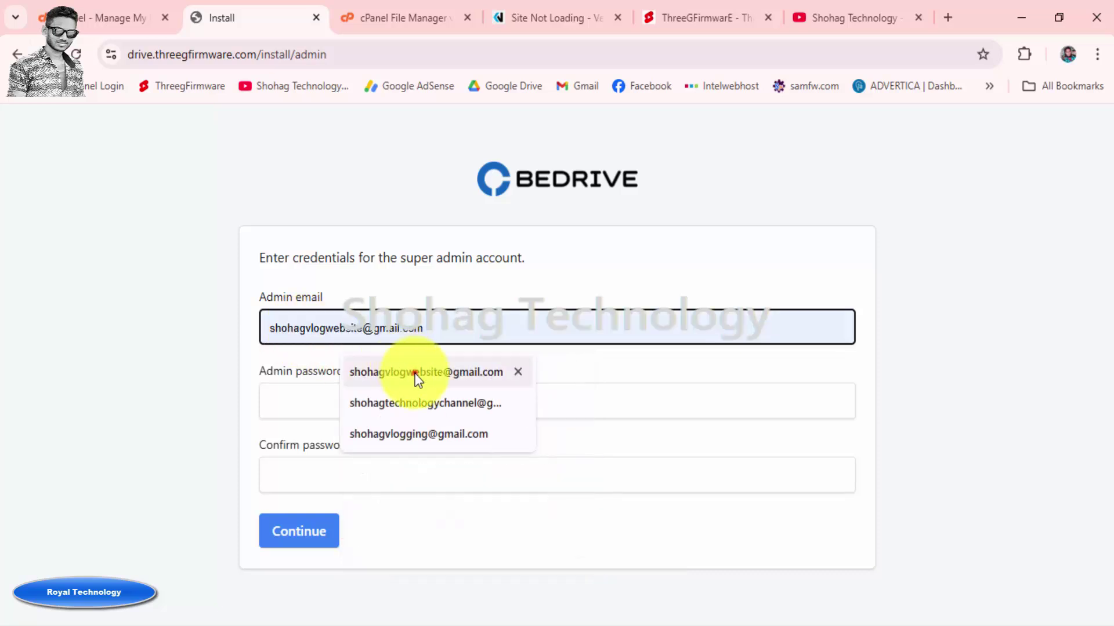
pyautogui.click(415, 376)
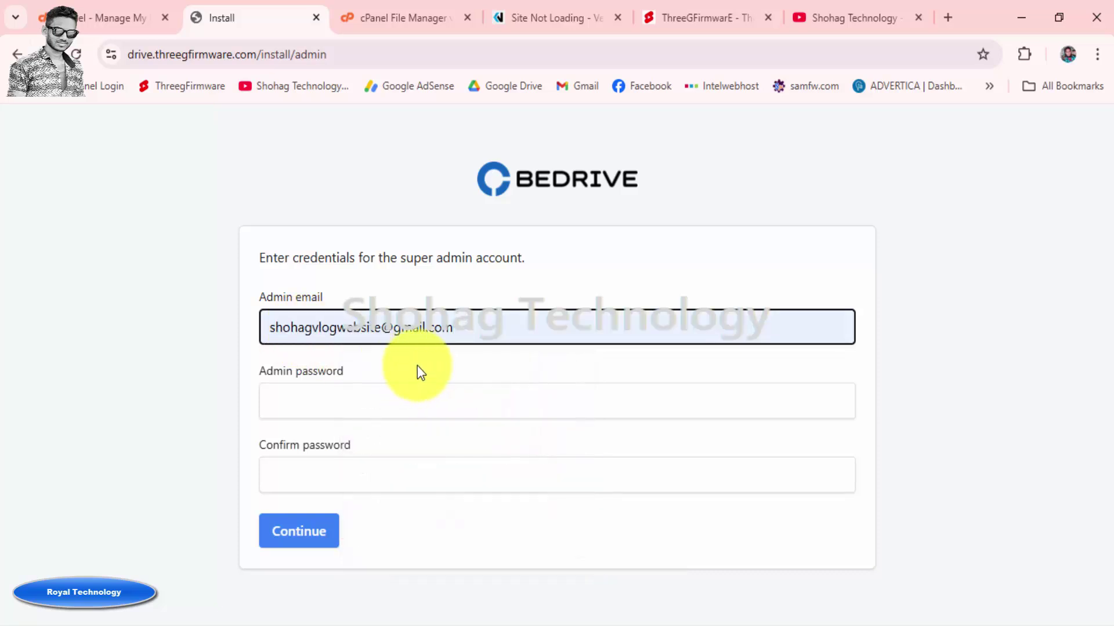
pyautogui.click(464, 332)
pyautogui.click(206, 325)
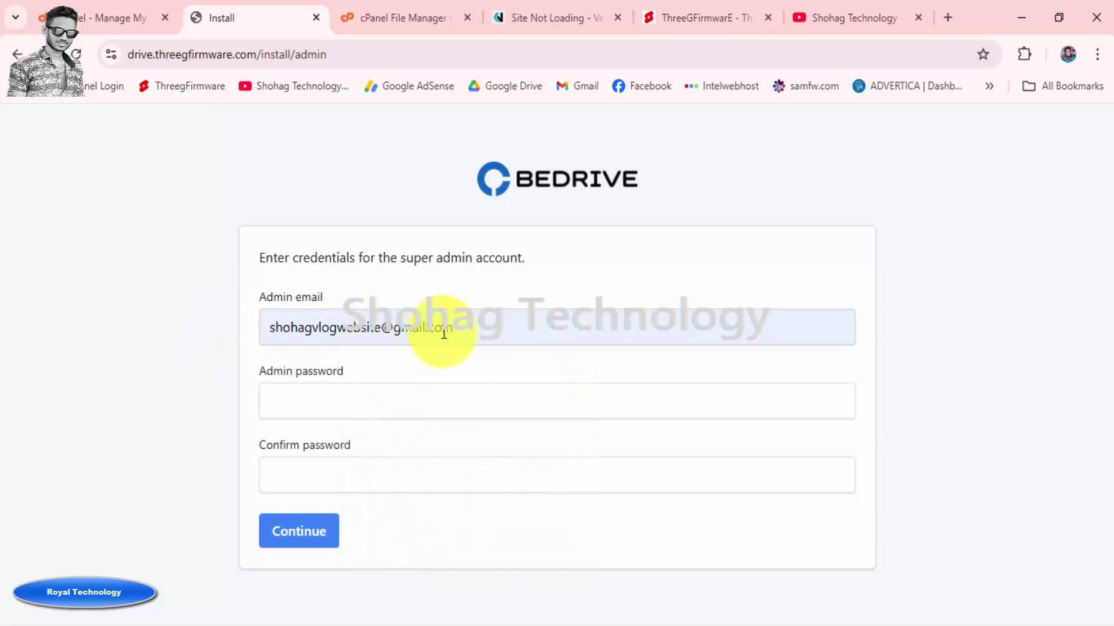
# Fill the admin password and confirmation from a saved login, then reselect the saved admin e-mail
pyautogui.click(275, 391)
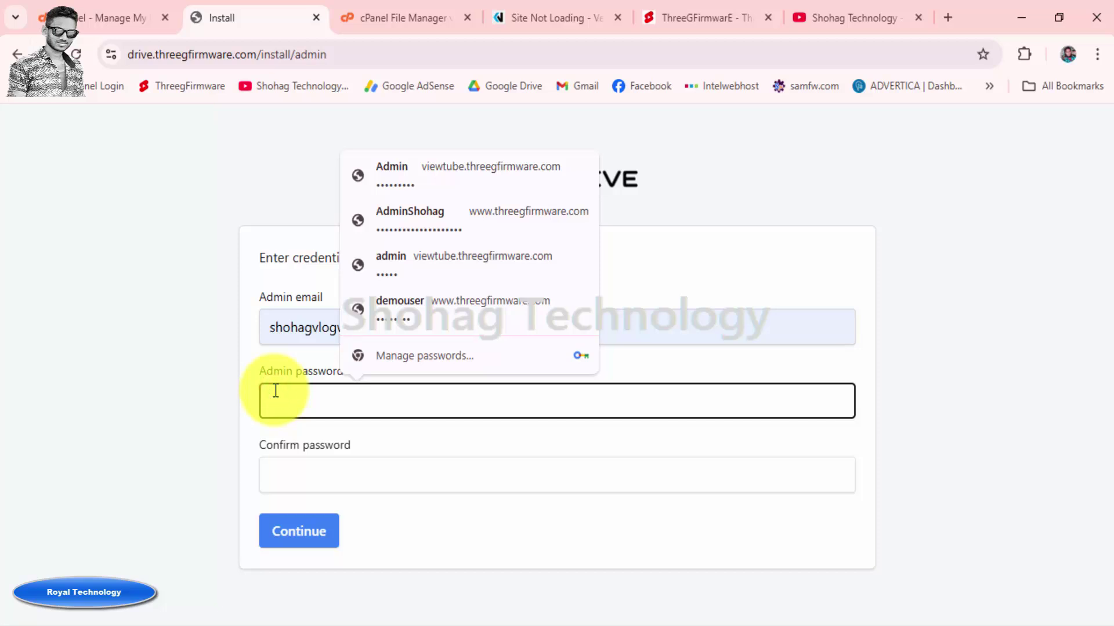
pyautogui.click(457, 172)
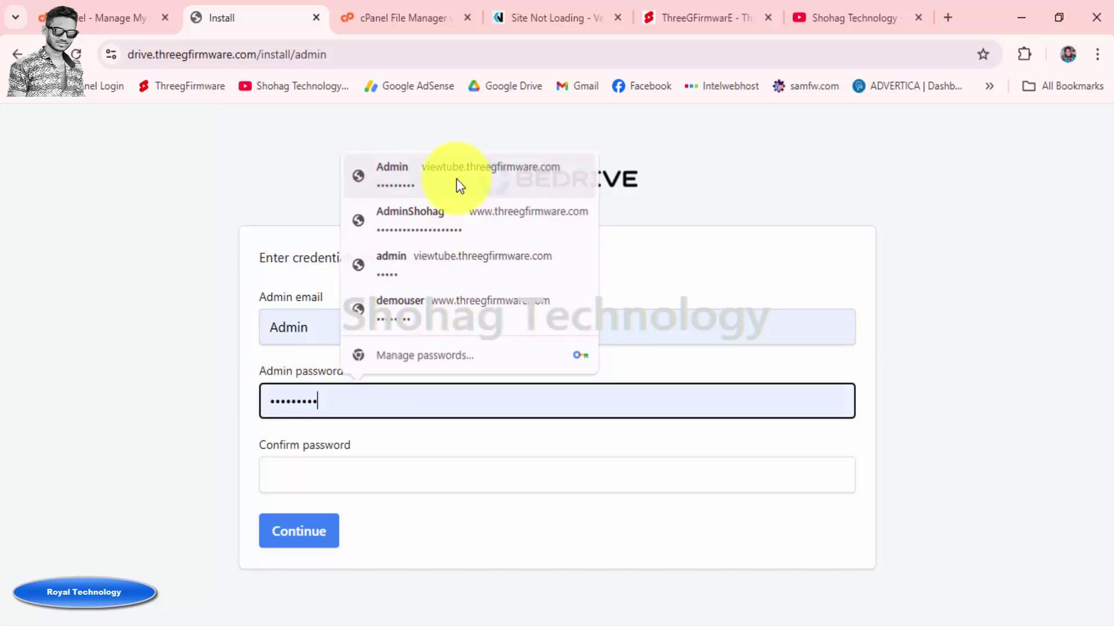
pyautogui.click(319, 475)
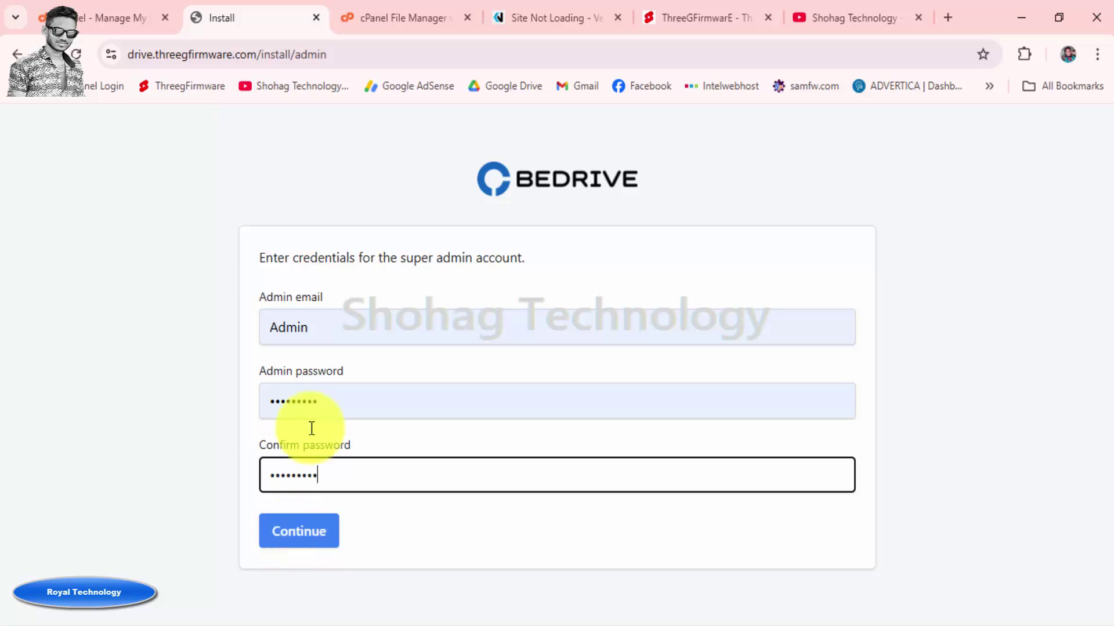
pyautogui.click(336, 323)
pyautogui.doubleClick(336, 323)
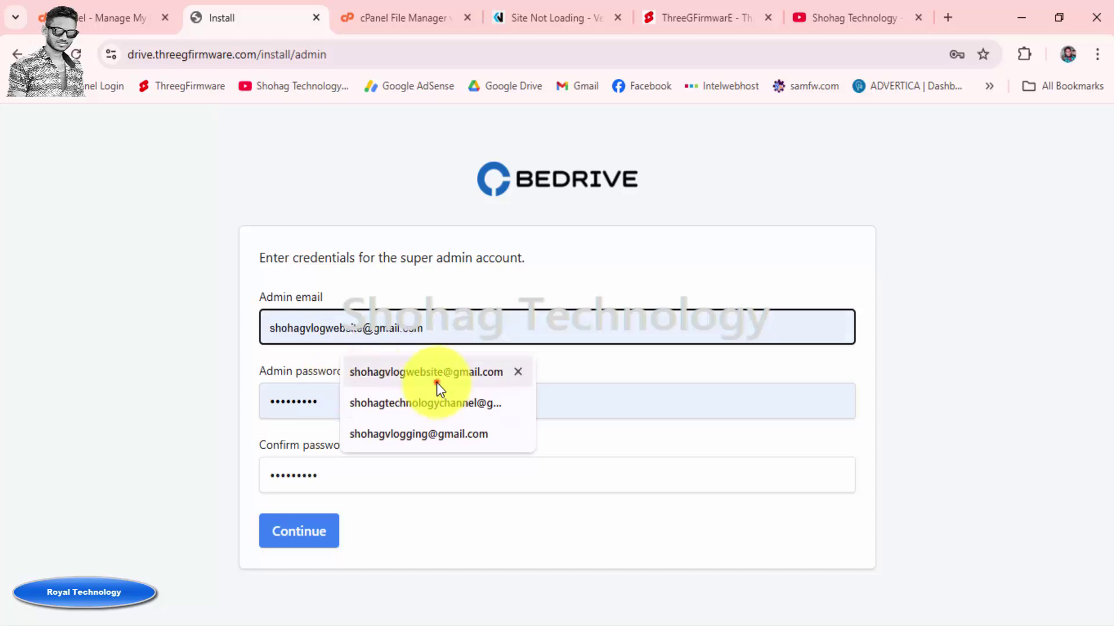
pyautogui.click(437, 382)
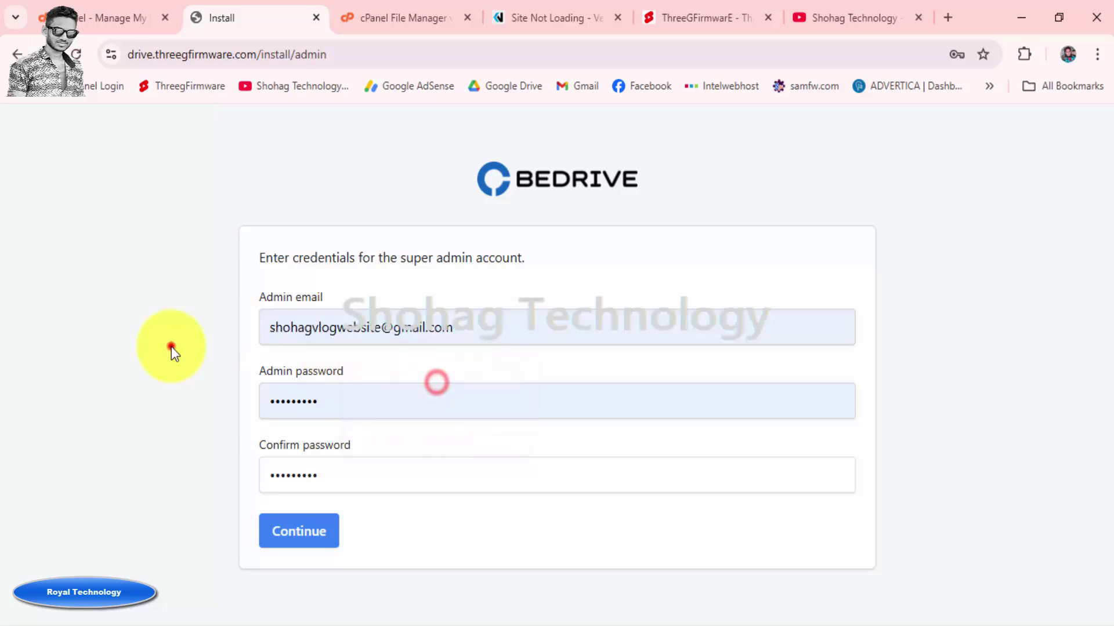
# Run the installation and save the admin login in Chrome using the e-mail as username
pyautogui.click(298, 533)
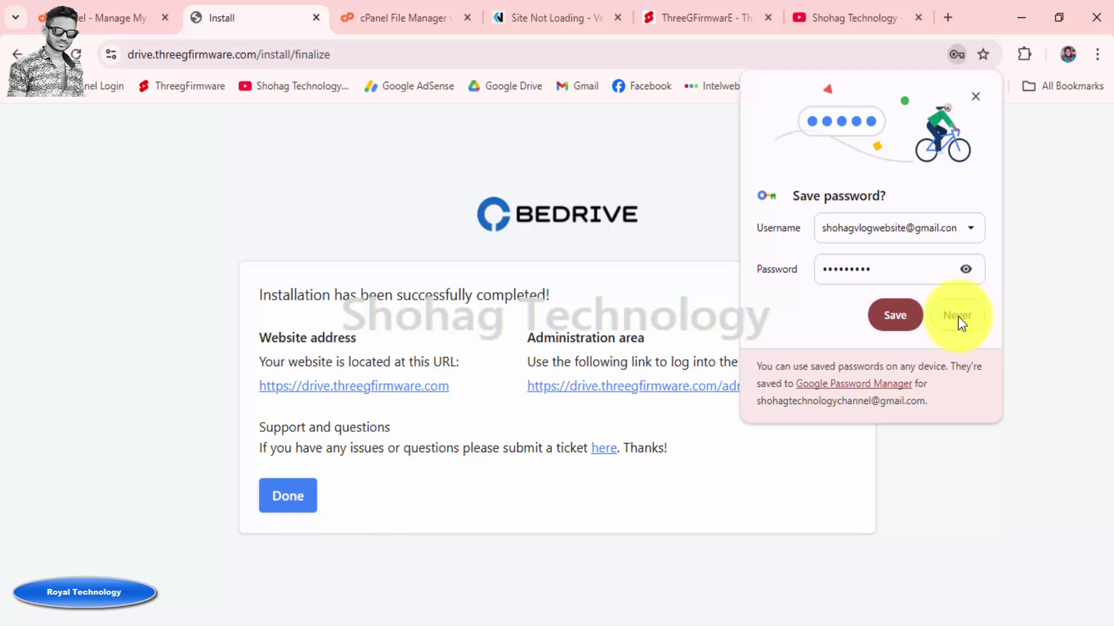
pyautogui.click(970, 228)
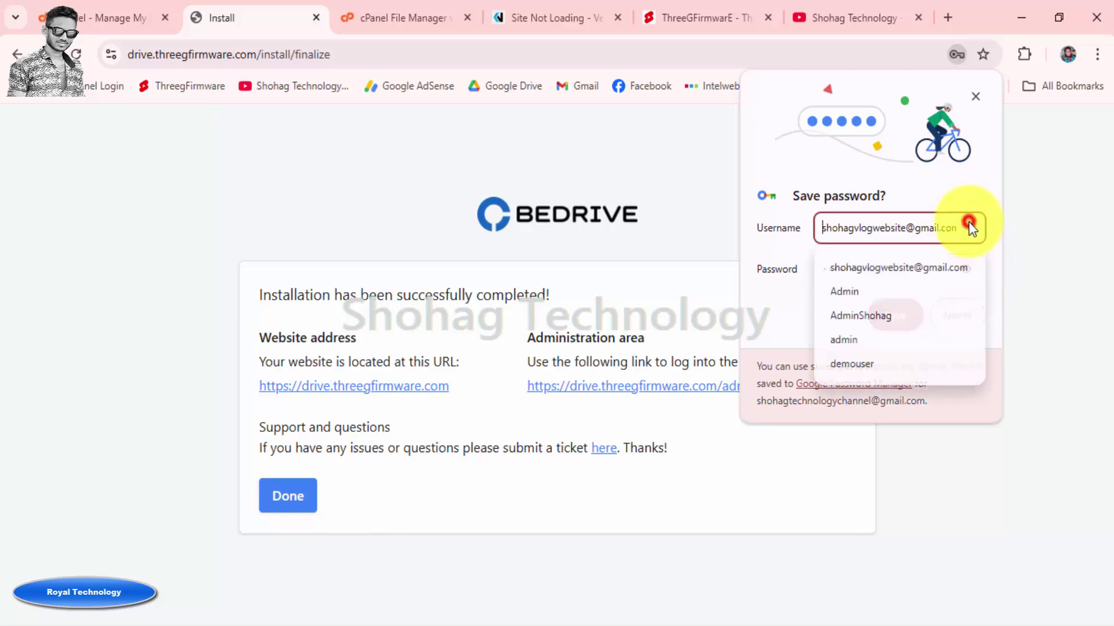
pyautogui.click(876, 296)
pyautogui.click(964, 270)
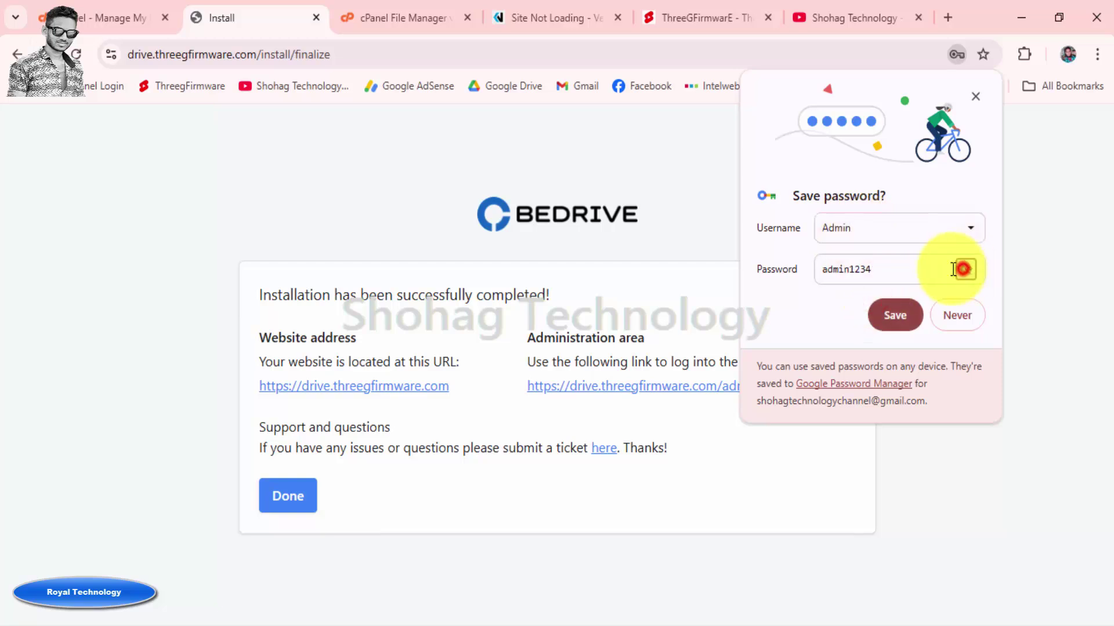
pyautogui.moveTo(865, 235); pyautogui.dragTo(809, 229)
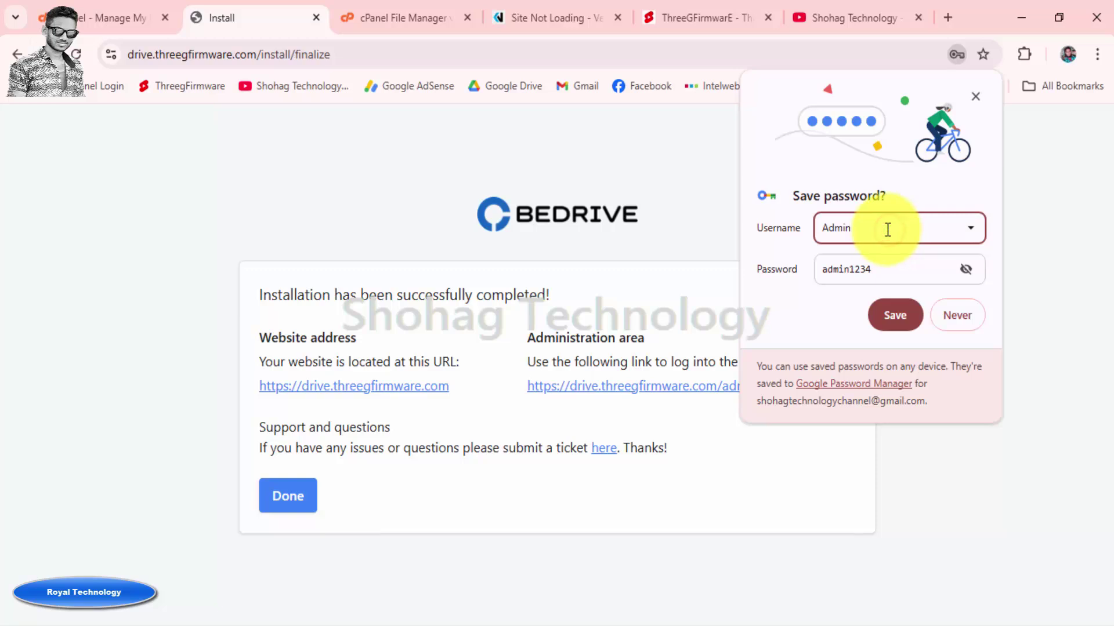
pyautogui.click(972, 227)
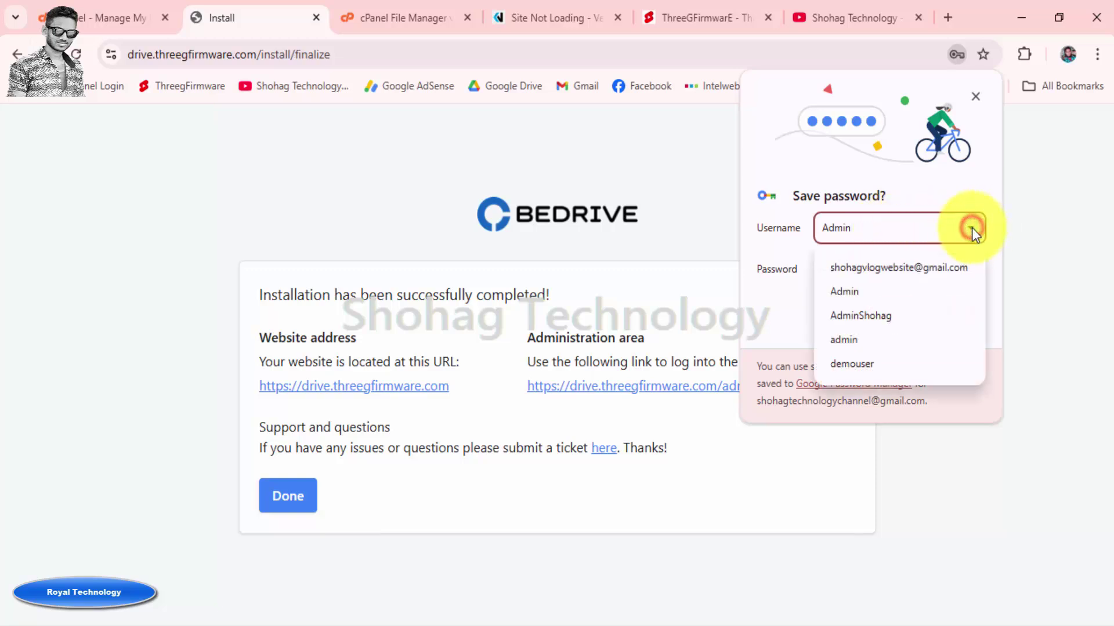
pyautogui.click(899, 269)
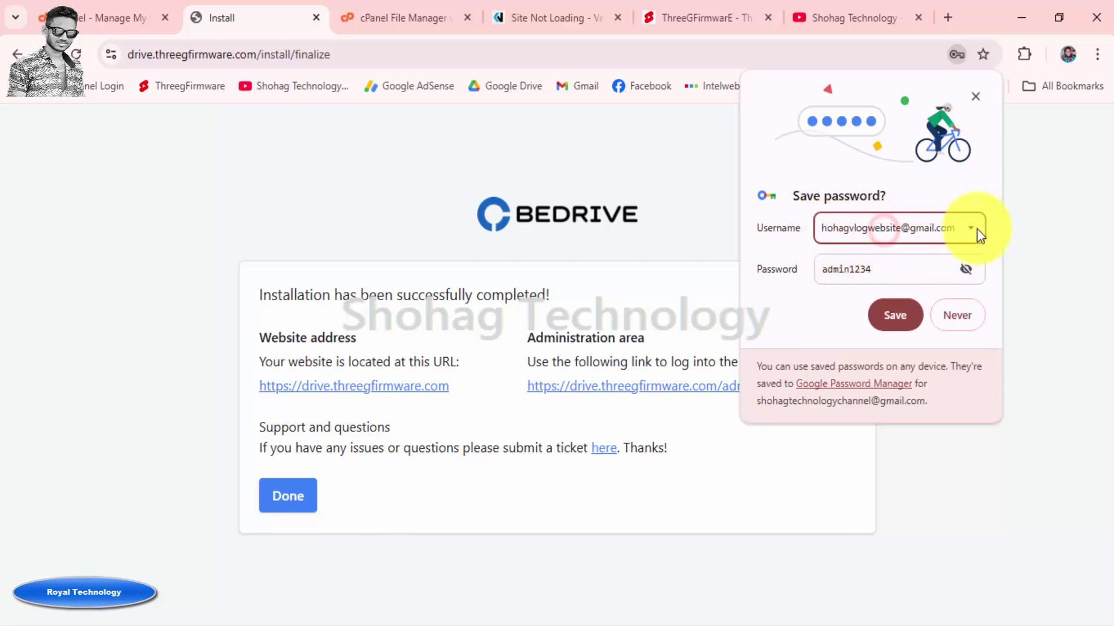
pyautogui.click(894, 316)
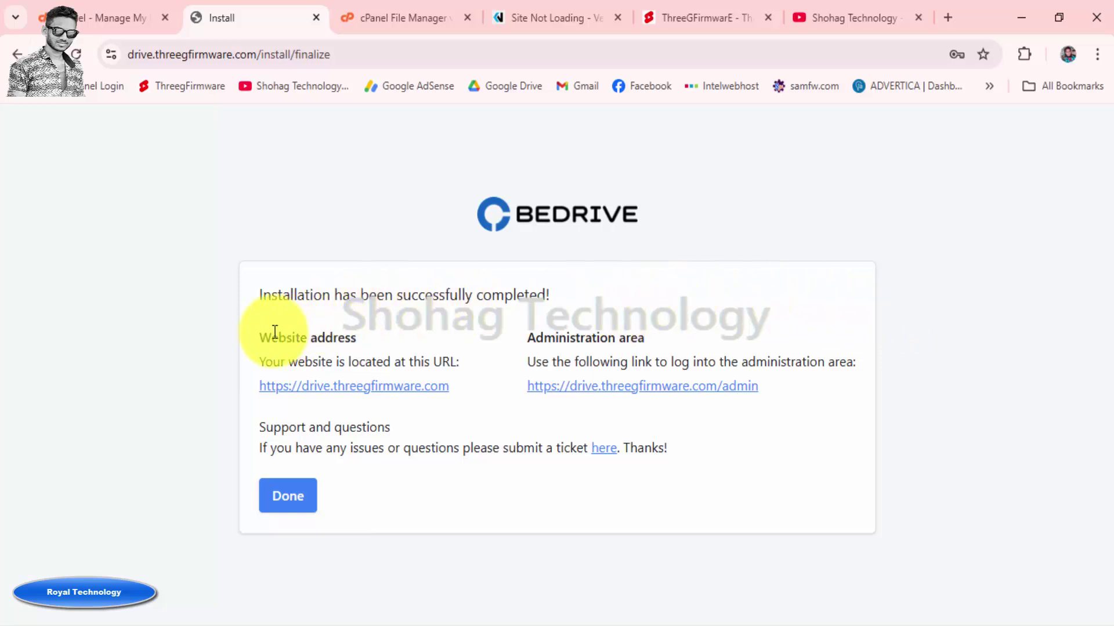
# Open the website and admin area links in new tabs, then finish the installer
pyautogui.moveTo(265, 338); pyautogui.dragTo(352, 340)
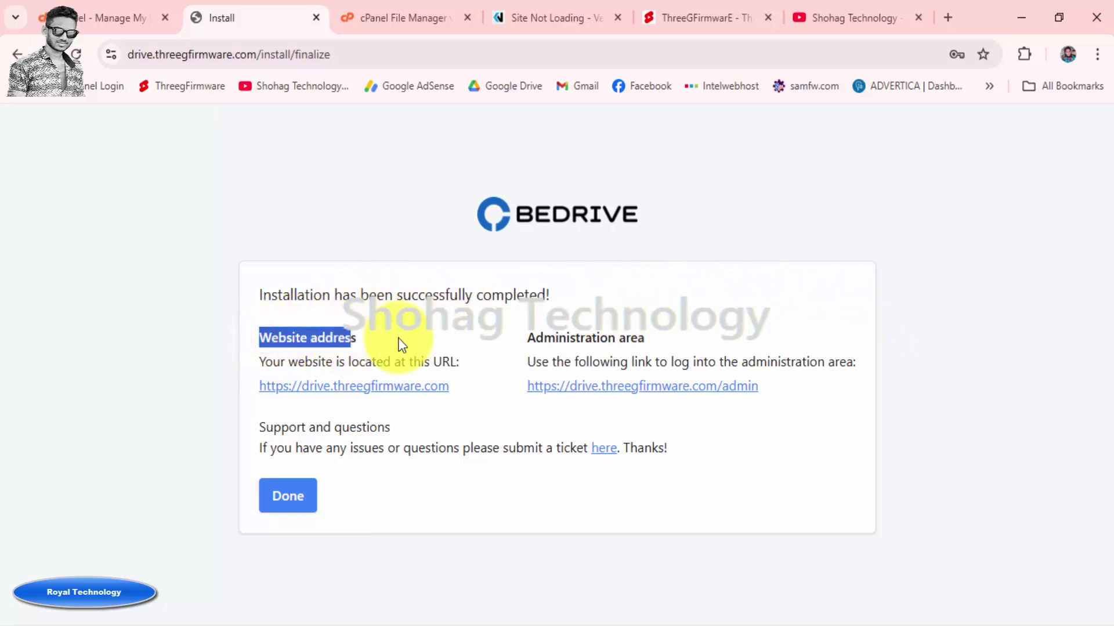
pyautogui.rightClick(404, 386)
pyautogui.click(437, 405)
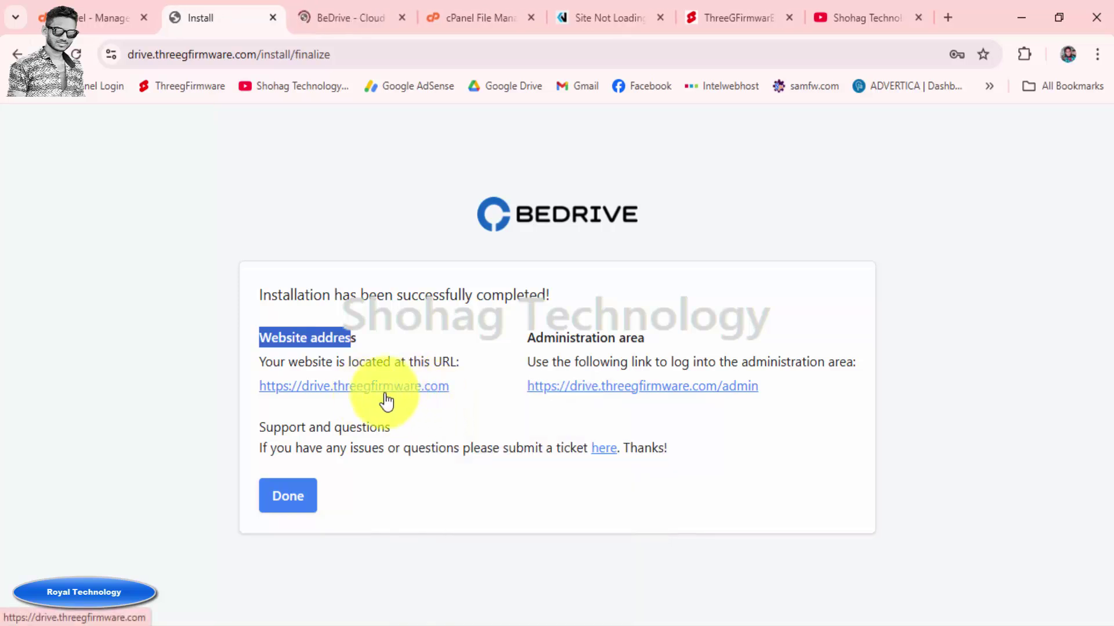
pyautogui.rightClick(624, 390)
pyautogui.click(680, 404)
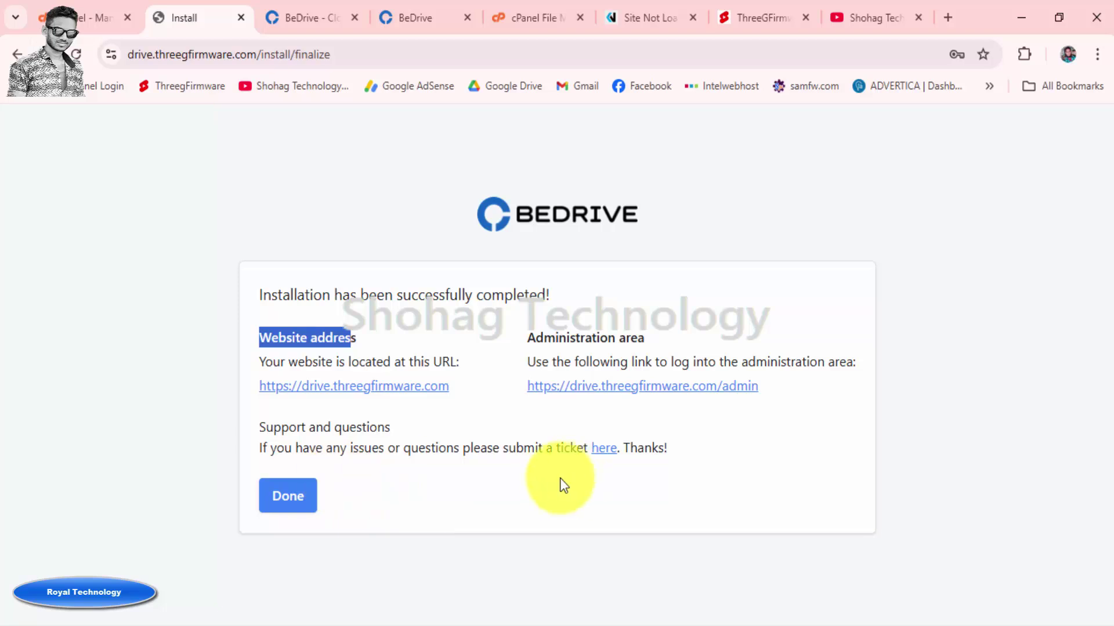
pyautogui.click(291, 494)
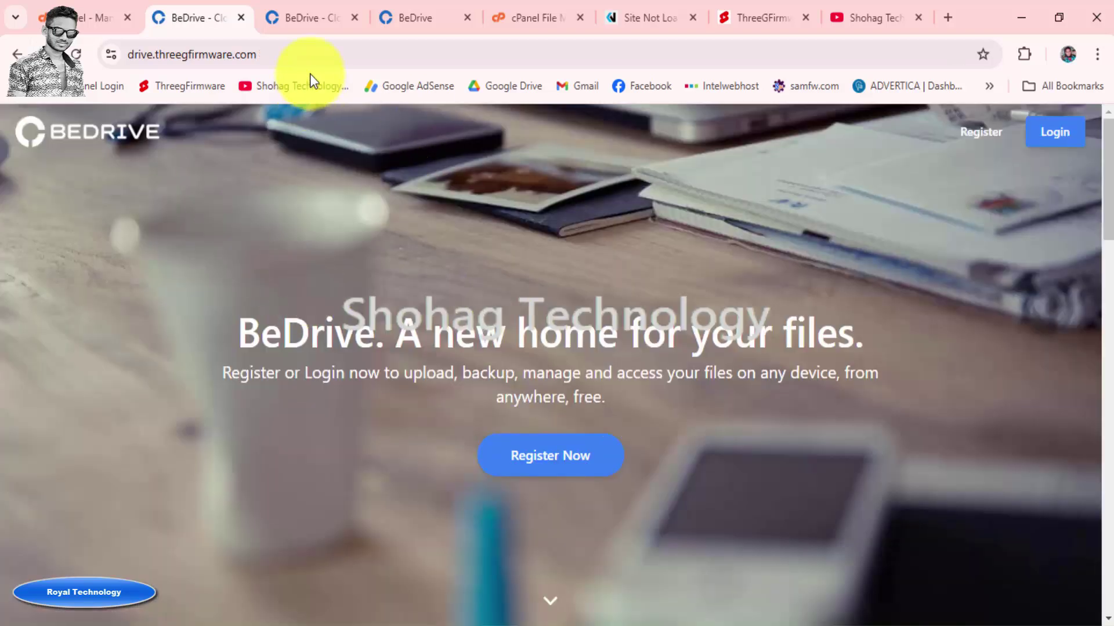
# Close the duplicate BeDrive tab, browse the homepage, and switch to the prefilled Login tab
pyautogui.click(308, 21)
pyautogui.click(354, 17)
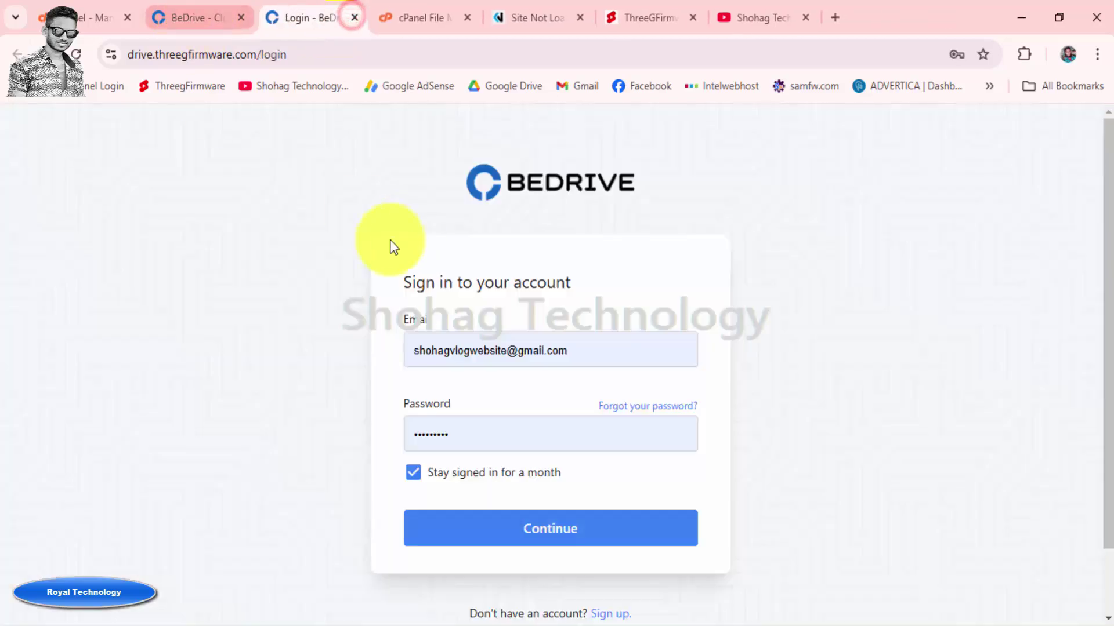
pyautogui.click(228, 20)
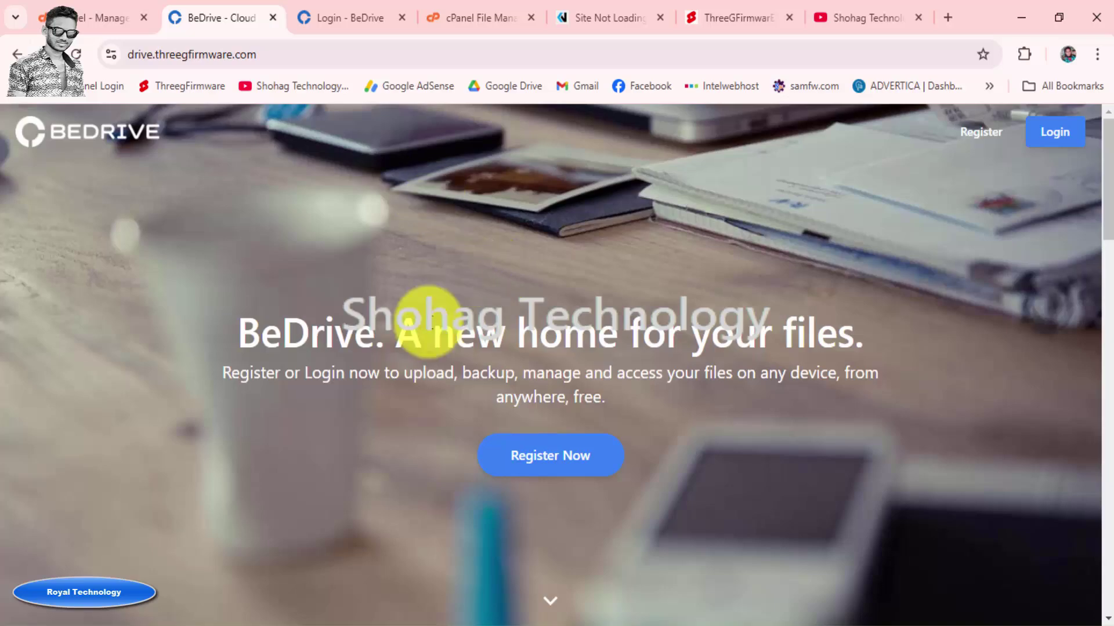
pyautogui.scroll(-20, 409, 296)
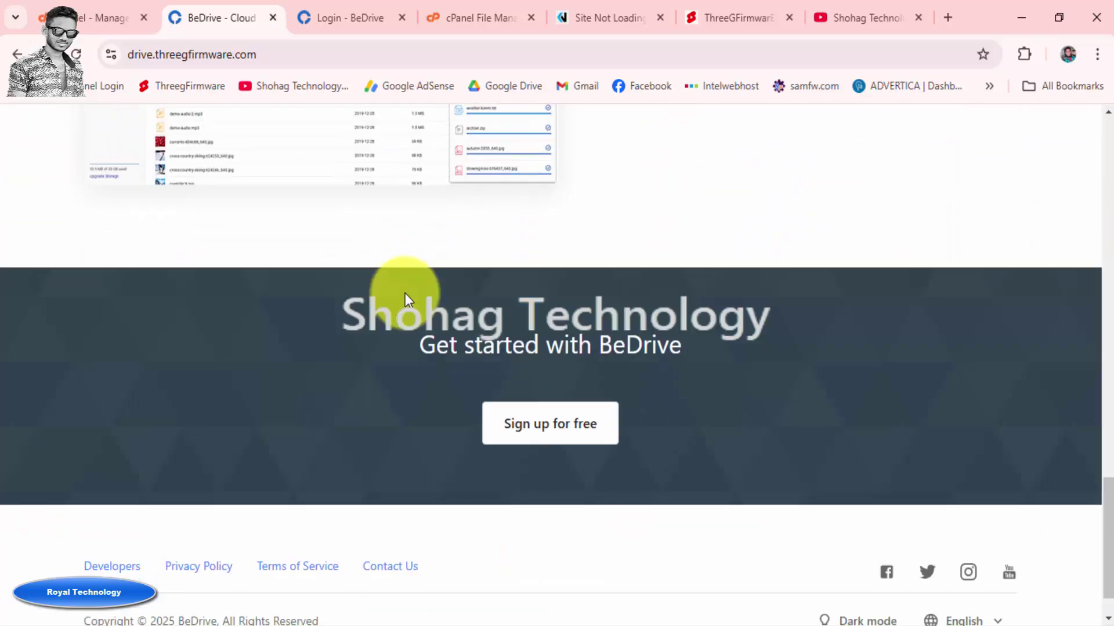
pyautogui.scroll(20, 403, 292)
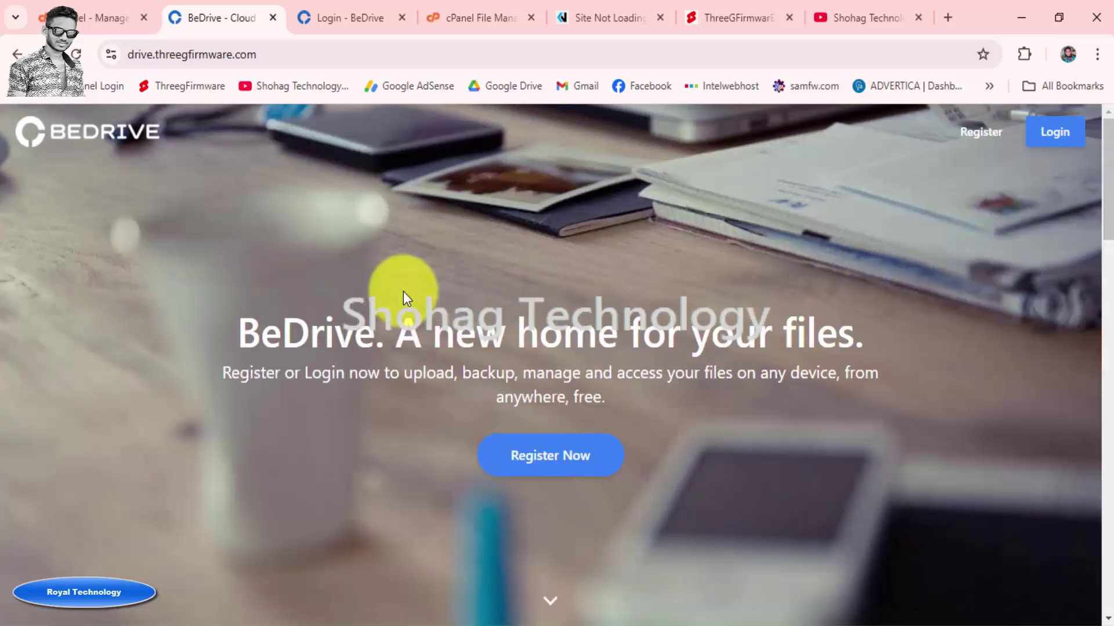
pyautogui.click(352, 21)
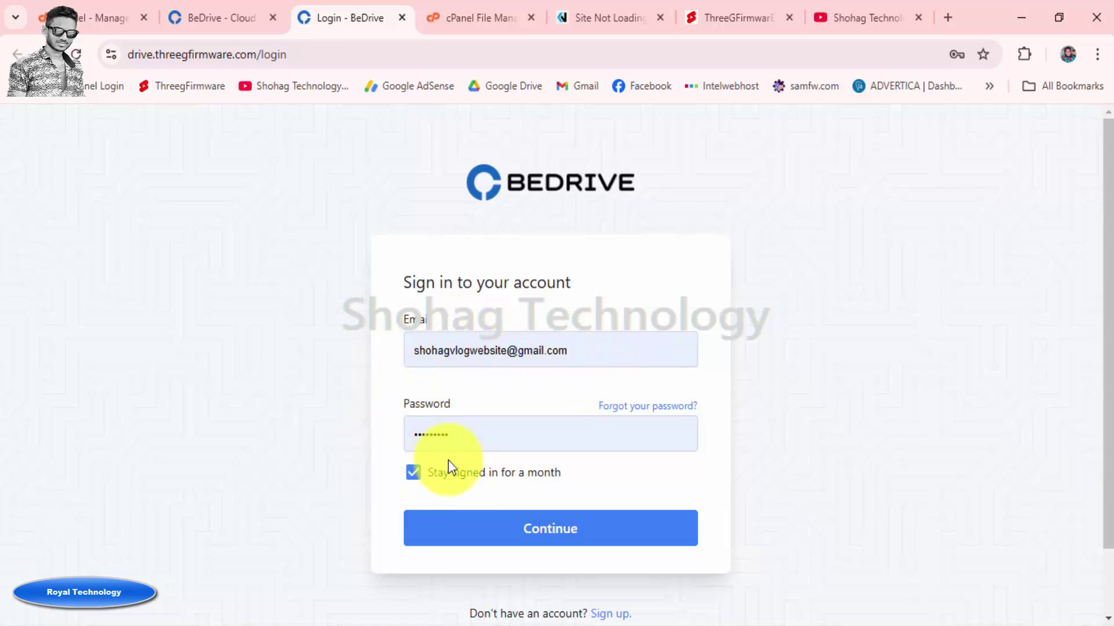
# Sign in as the admin, close the file details panel, and bring up the account menu
pyautogui.click(558, 526)
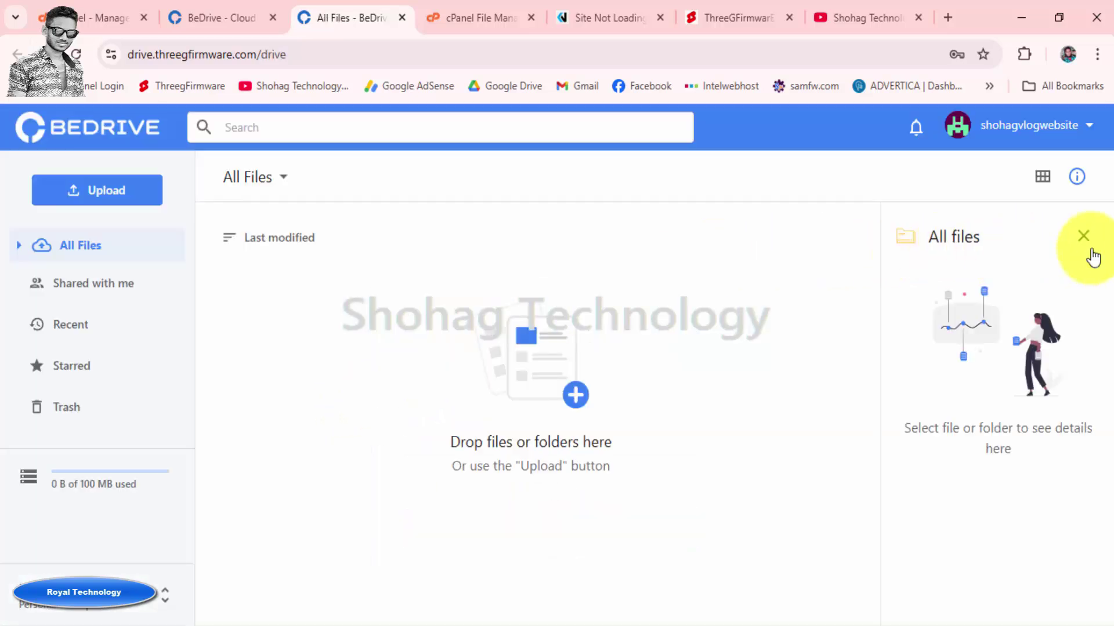
pyautogui.click(1084, 237)
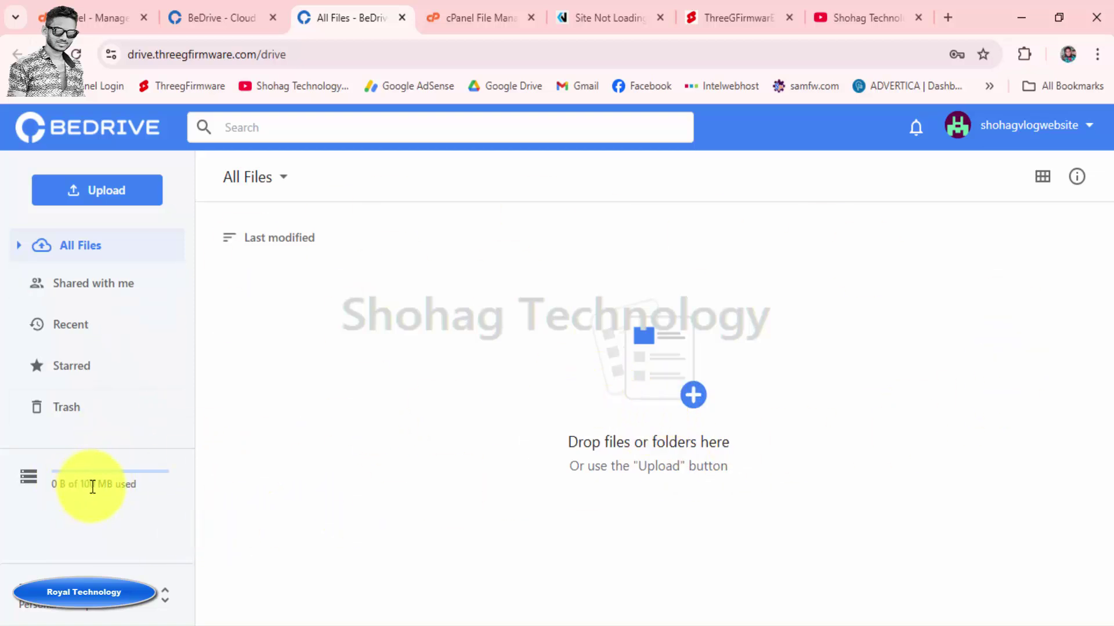
pyautogui.click(1024, 126)
# Enter the admin area and browse the site settings and Drive settings pages
pyautogui.click(1024, 177)
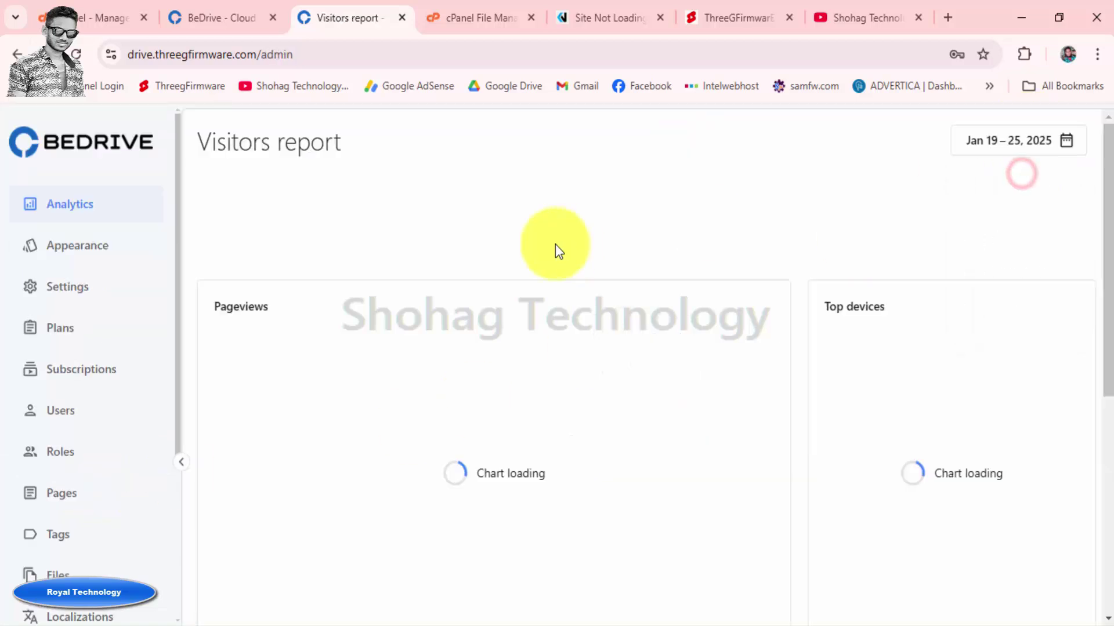
pyautogui.click(82, 290)
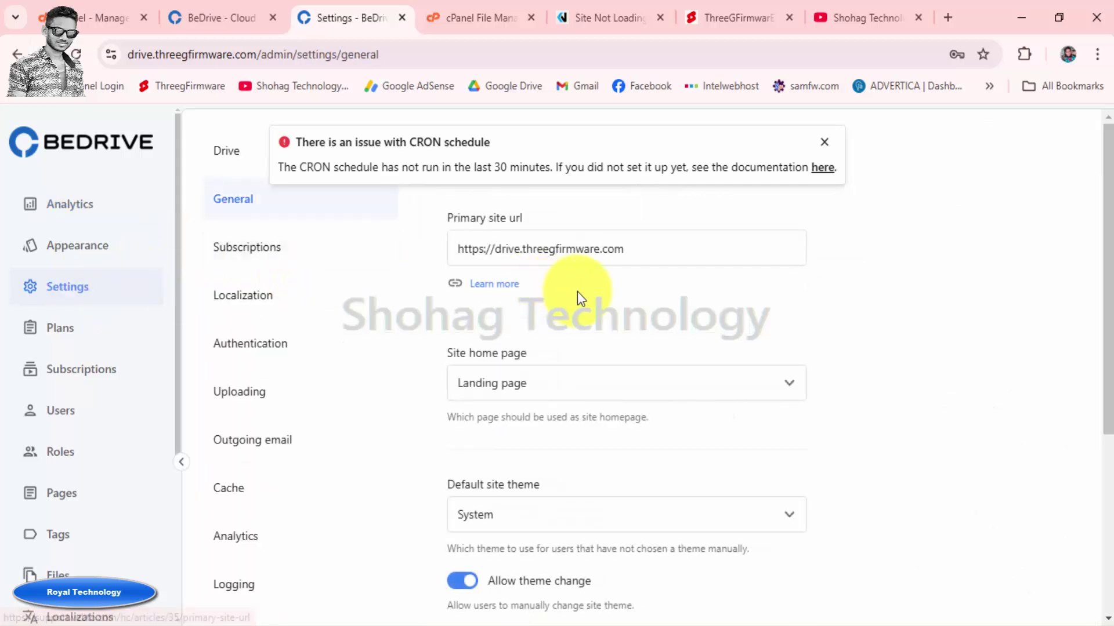
pyautogui.scroll(-5, 623, 300)
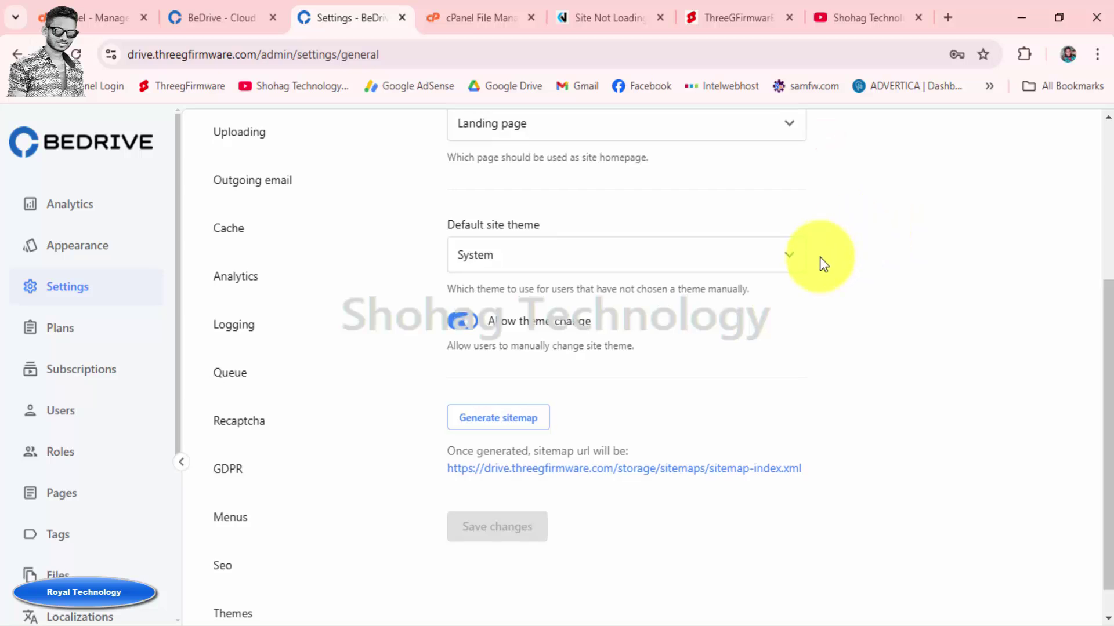
pyautogui.scroll(-1, 754, 302)
pyautogui.scroll(5, 343, 340)
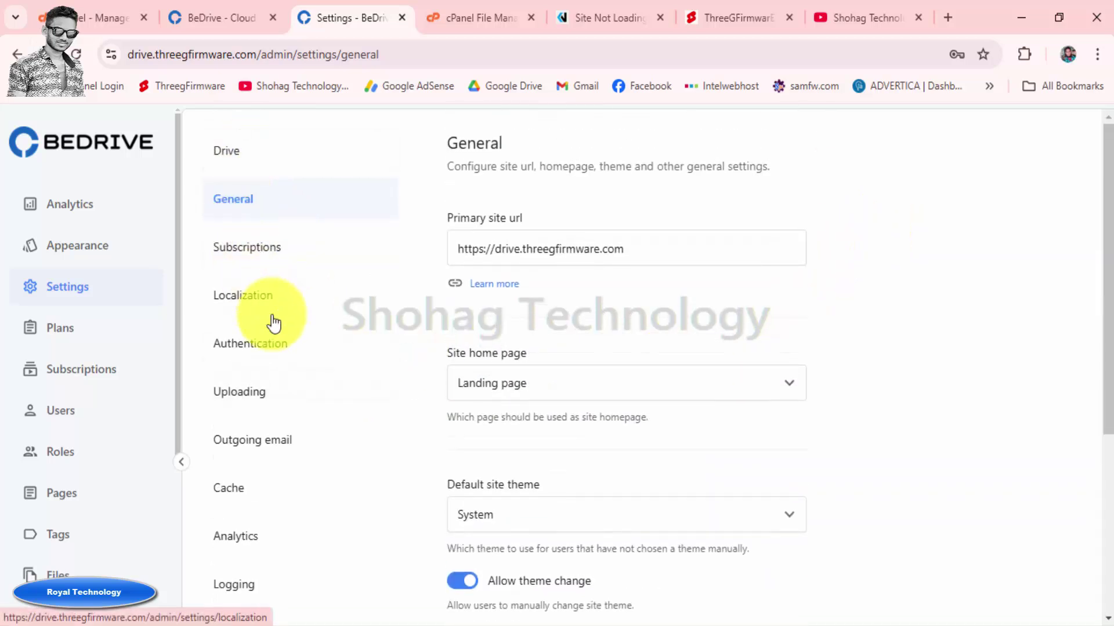
pyautogui.click(231, 152)
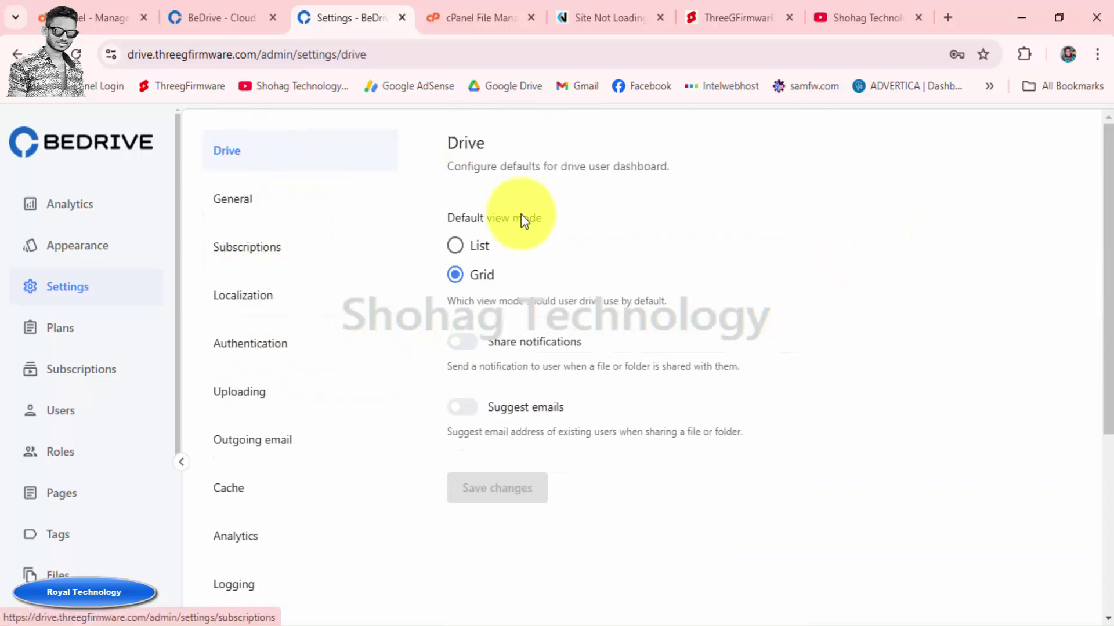
pyautogui.scroll(-4, 99, 423)
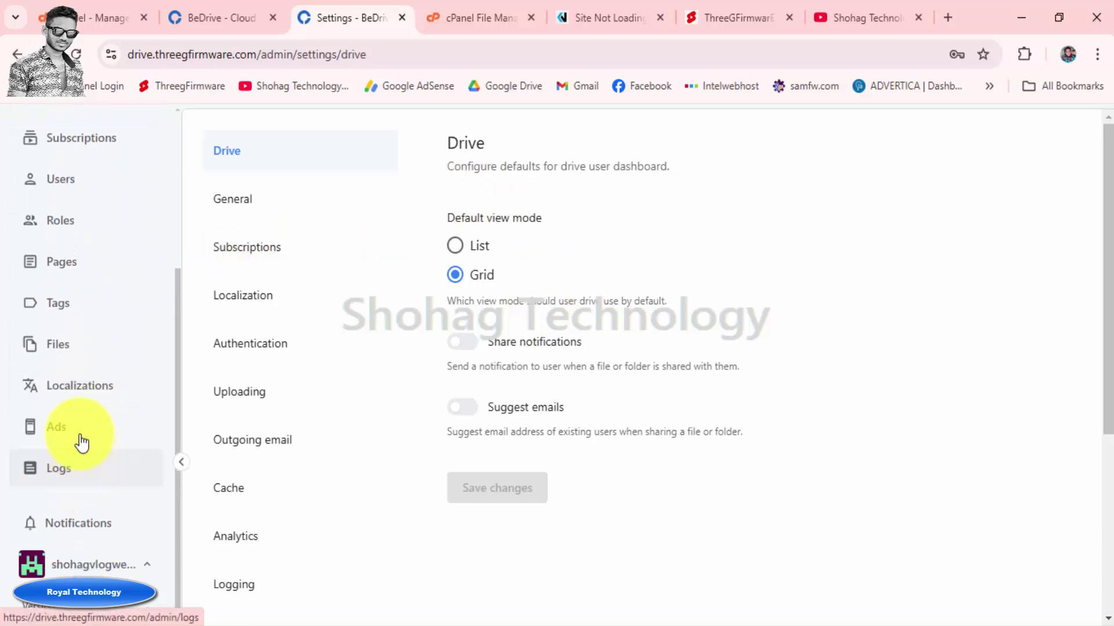
pyautogui.scroll(5, 82, 443)
pyautogui.scroll(-5, 251, 417)
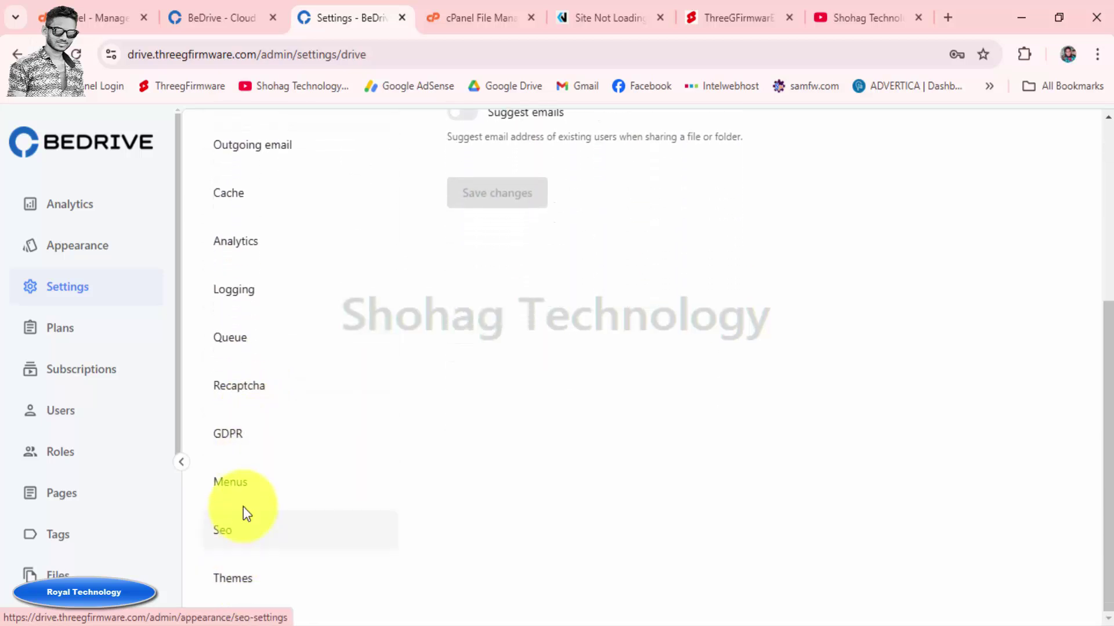
pyautogui.scroll(1, 263, 381)
pyautogui.scroll(4, 264, 381)
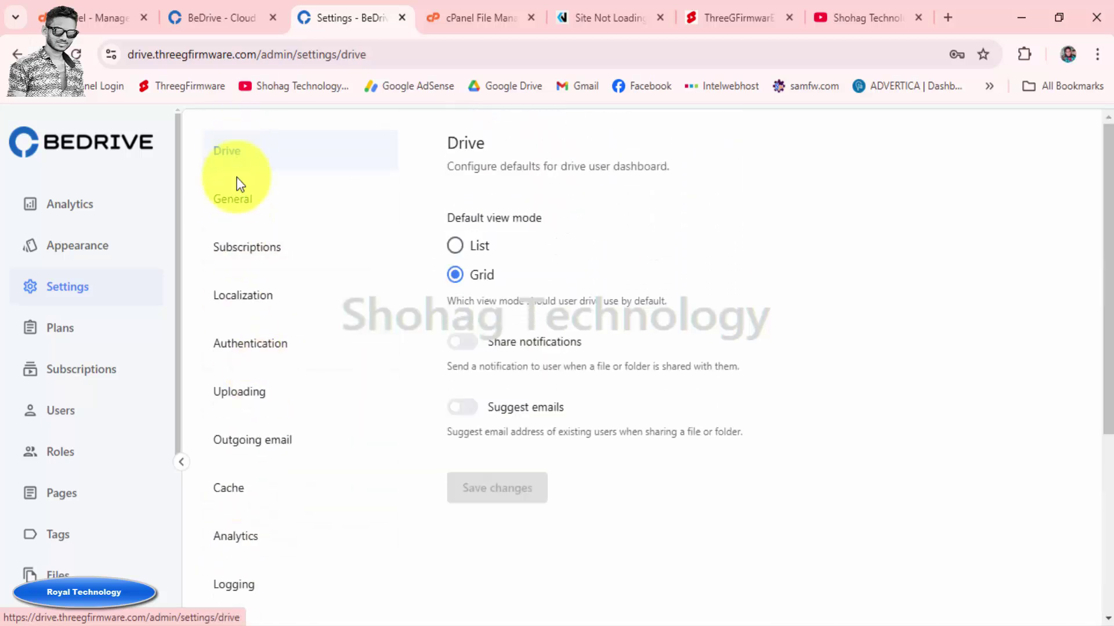
# Browse the General, Subscriptions, Localization and Authentication settings pages
pyautogui.click(242, 214)
pyautogui.scroll(-5, 655, 333)
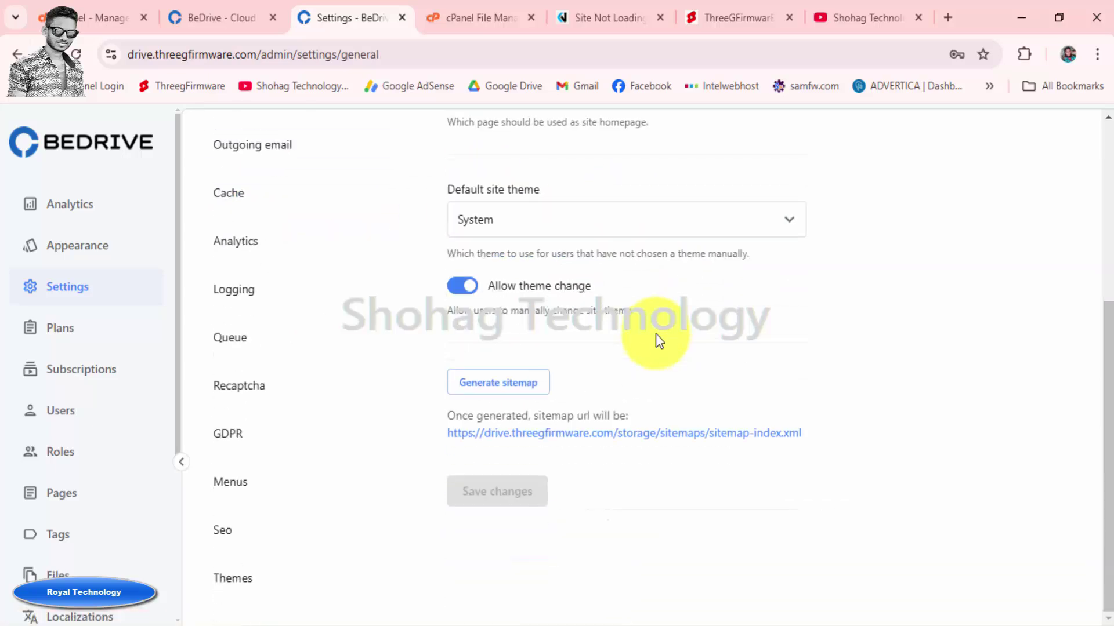
pyautogui.scroll(5, 655, 333)
pyautogui.click(228, 255)
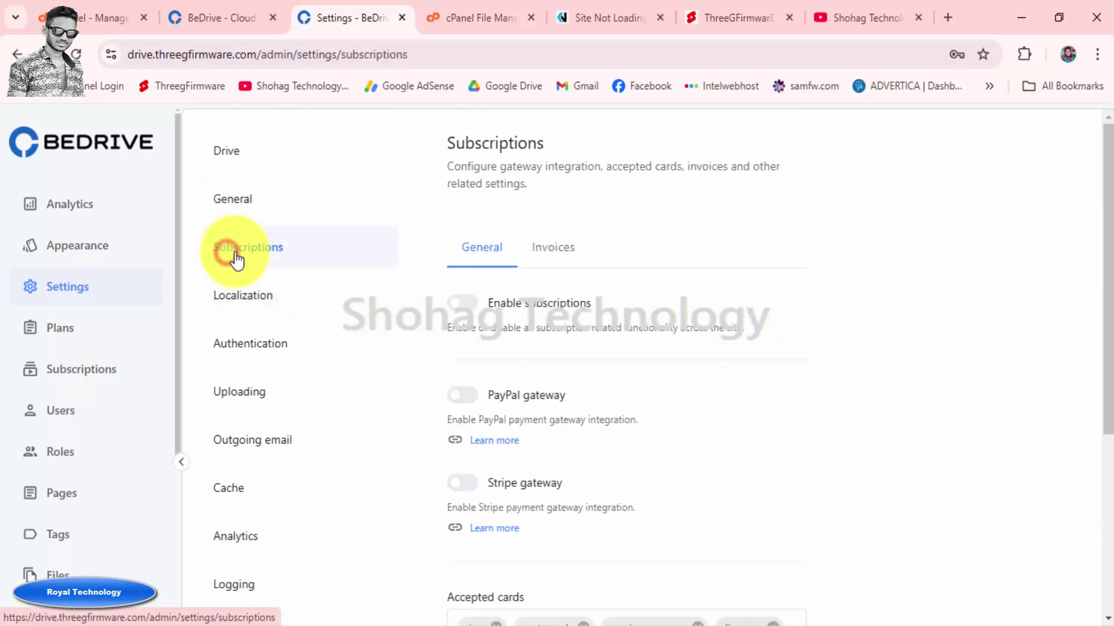
pyautogui.click(252, 302)
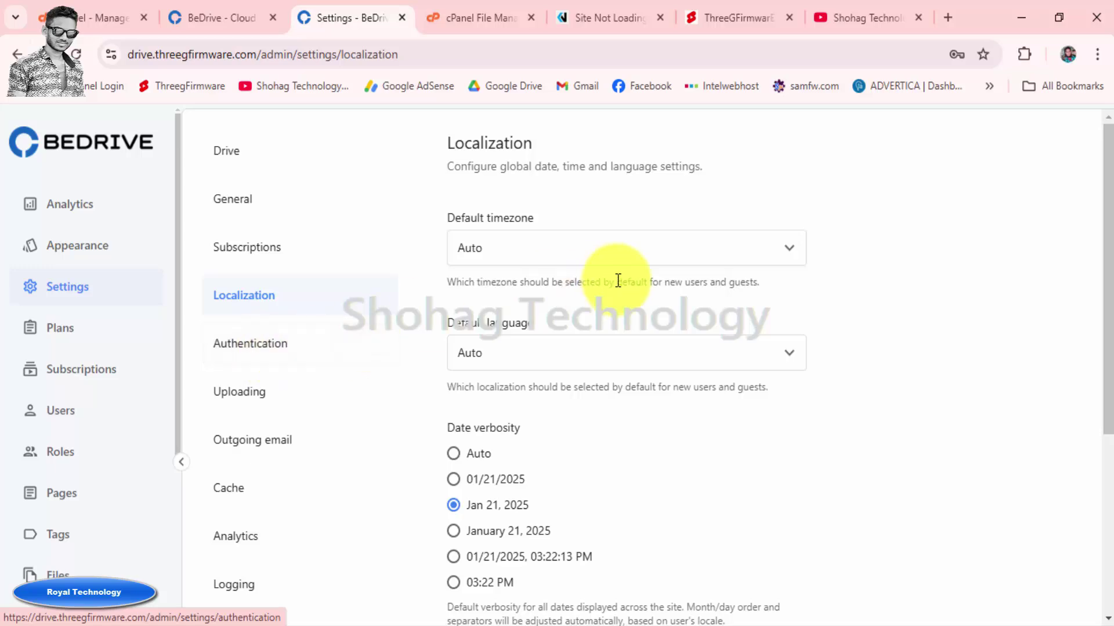
pyautogui.scroll(-5, 616, 284)
pyautogui.scroll(5, 272, 290)
pyautogui.click(250, 344)
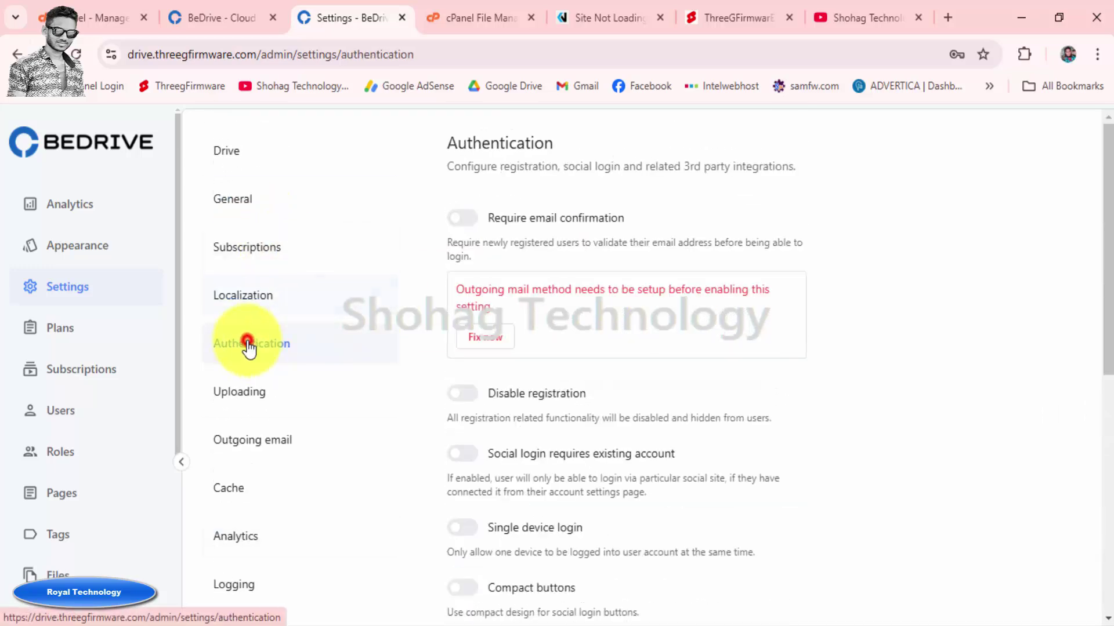
pyautogui.scroll(-1, 812, 342)
pyautogui.scroll(-8, 812, 339)
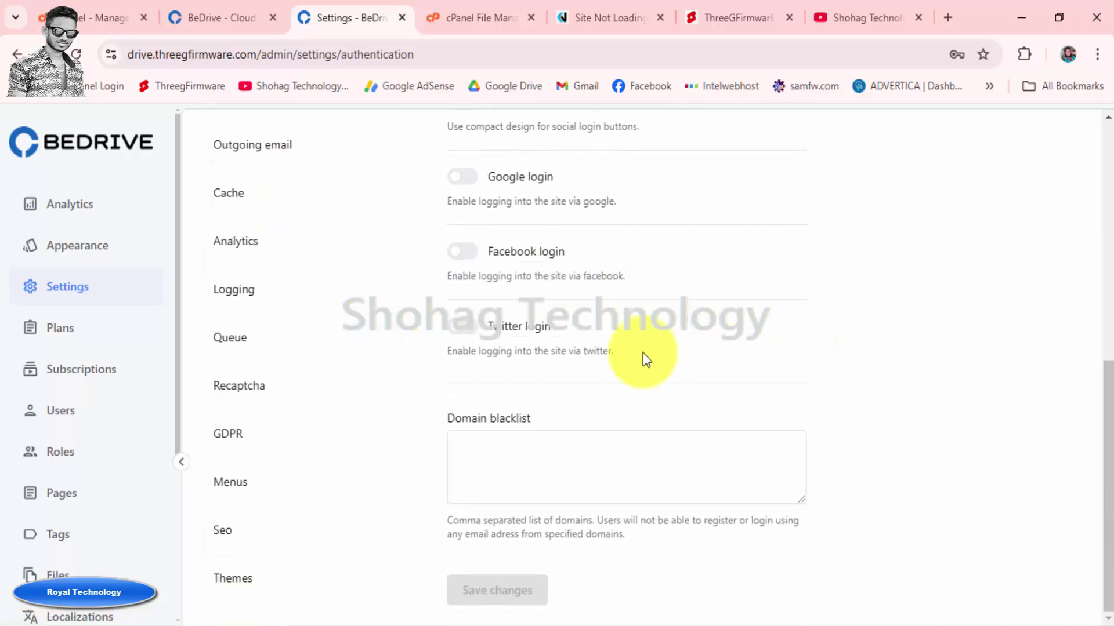
pyautogui.scroll(7, 358, 360)
# In Uploading settings, change Available space from 100 MB to 1 GB and save
pyautogui.click(263, 399)
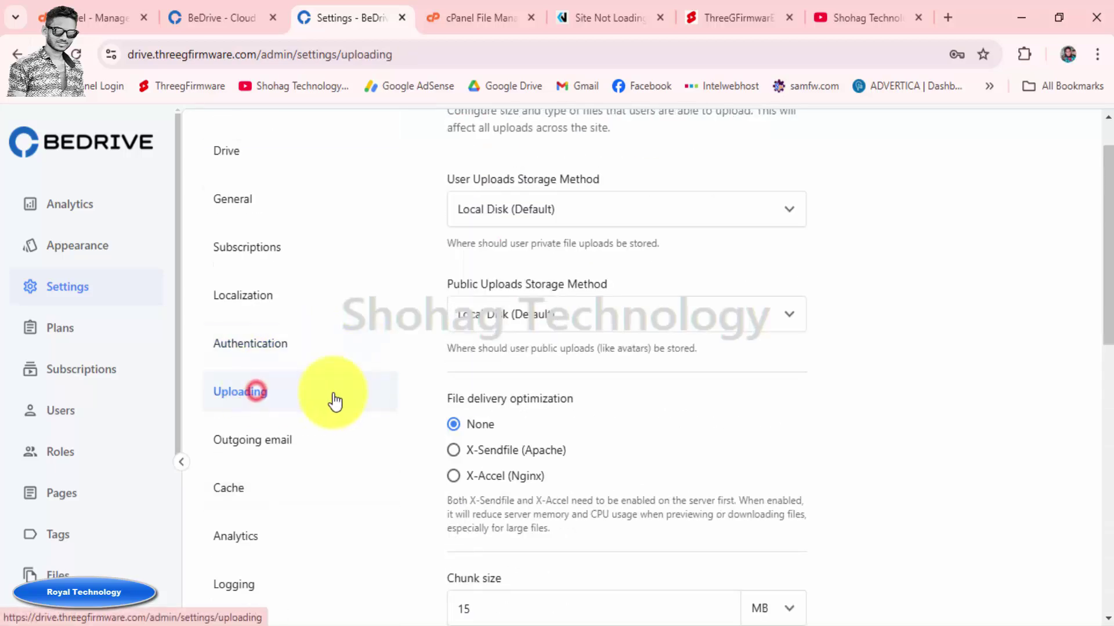
pyautogui.scroll(-6, 798, 371)
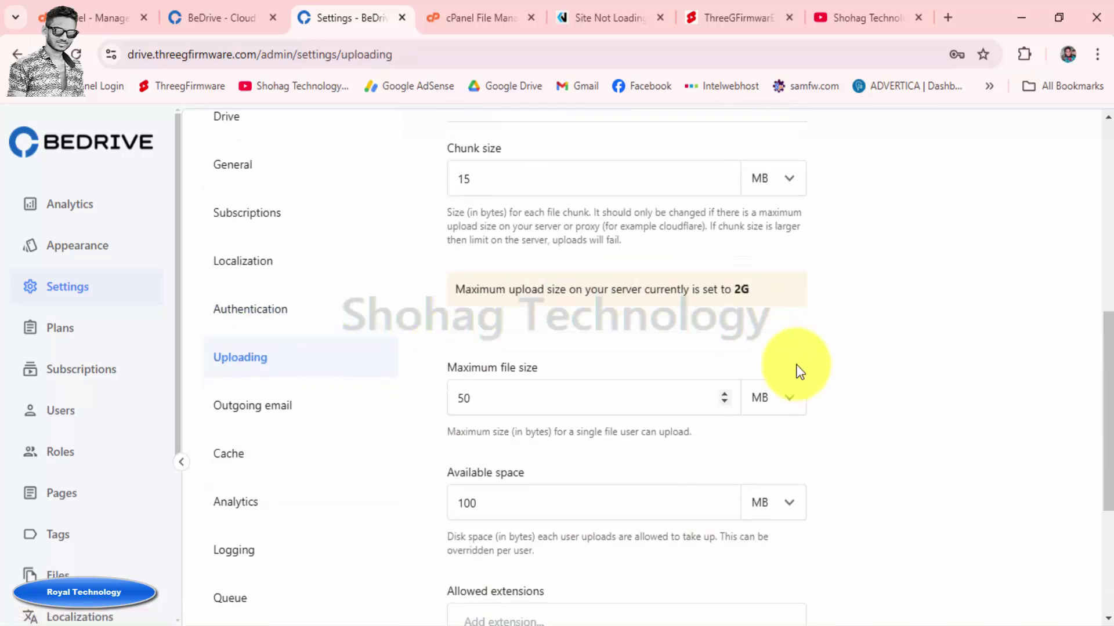
pyautogui.scroll(-3, 799, 371)
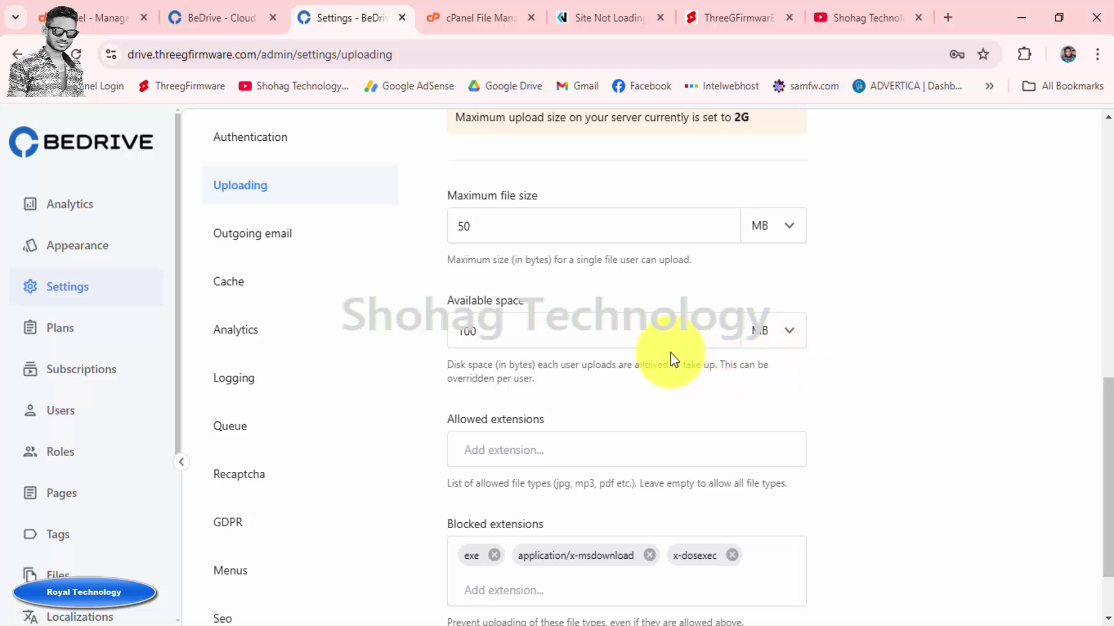
pyautogui.click(529, 329)
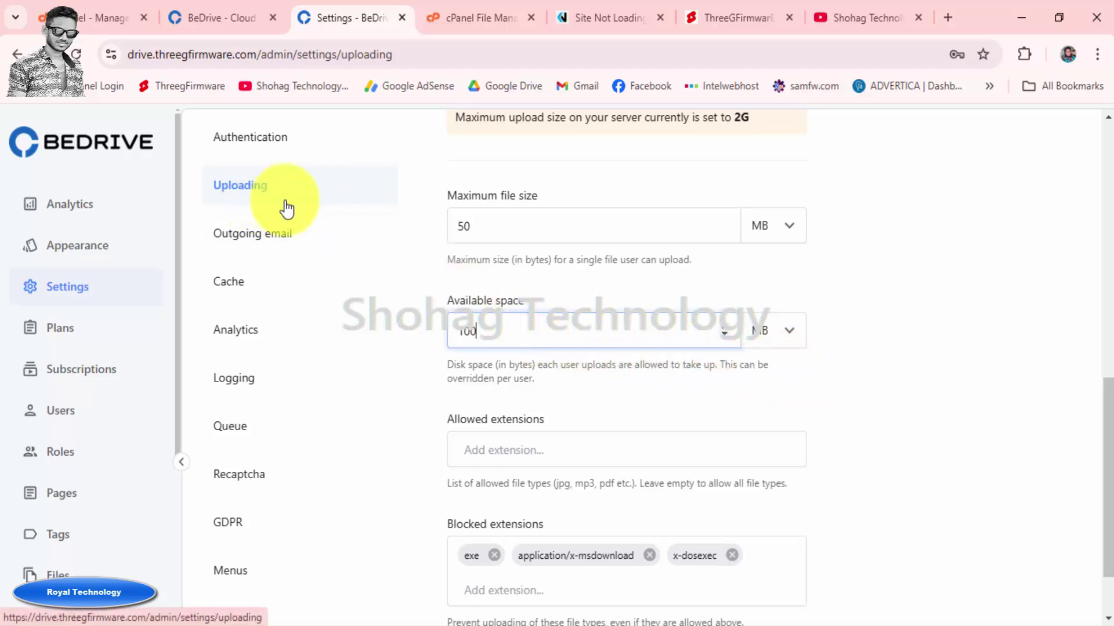
pyautogui.moveTo(456, 331); pyautogui.dragTo(547, 323)
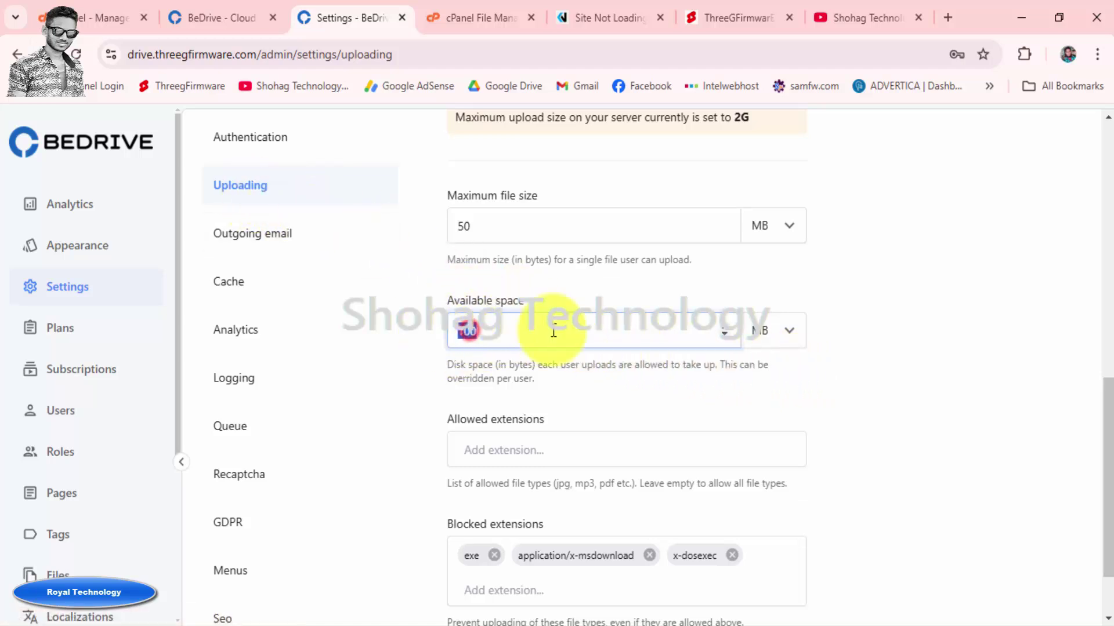
pyautogui.click(472, 332)
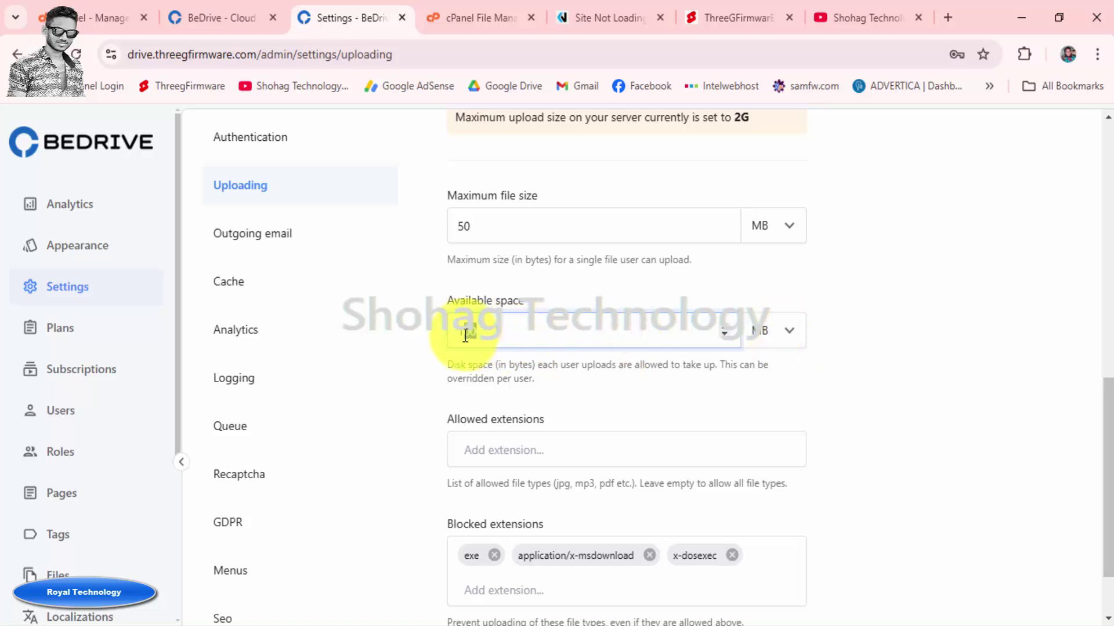
pyautogui.moveTo(465, 336); pyautogui.dragTo(546, 341)
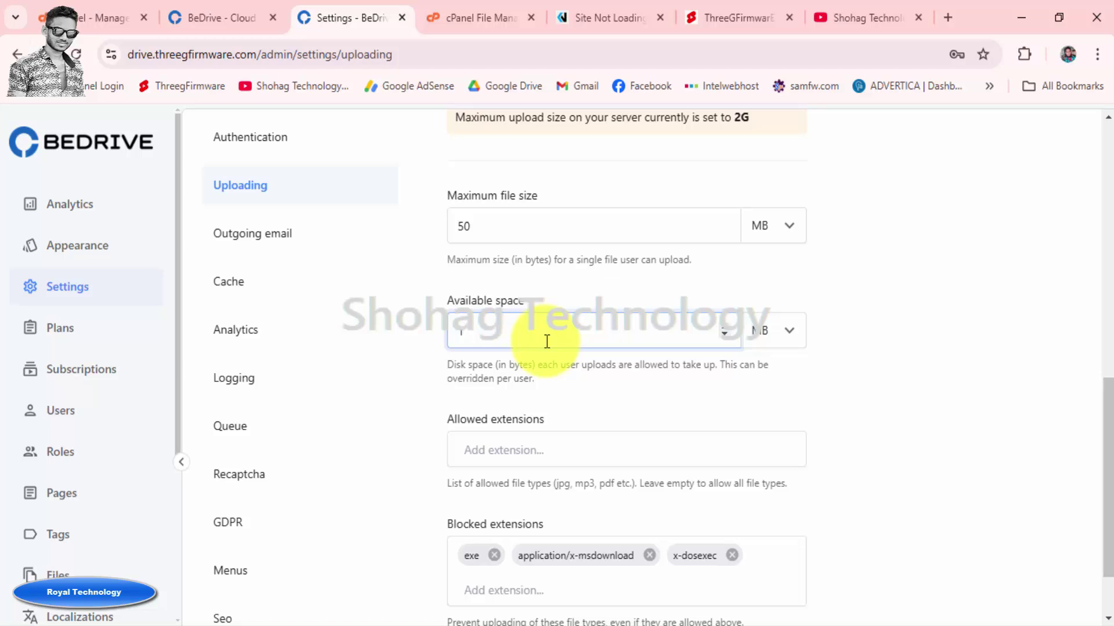
pyautogui.click(789, 331)
pyautogui.click(788, 458)
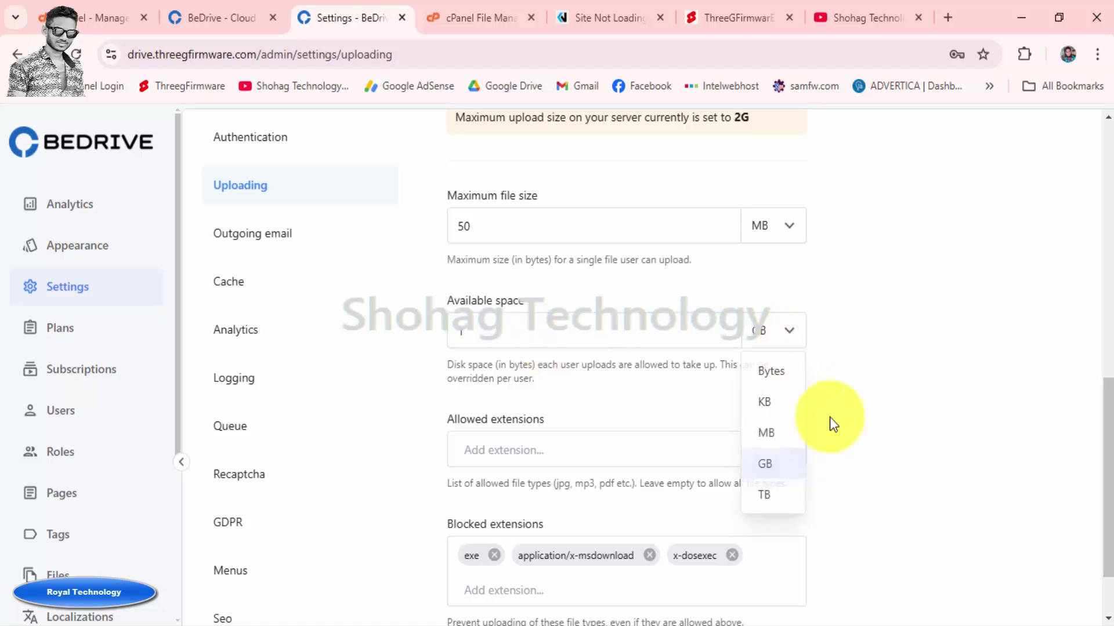
pyautogui.scroll(-2, 855, 374)
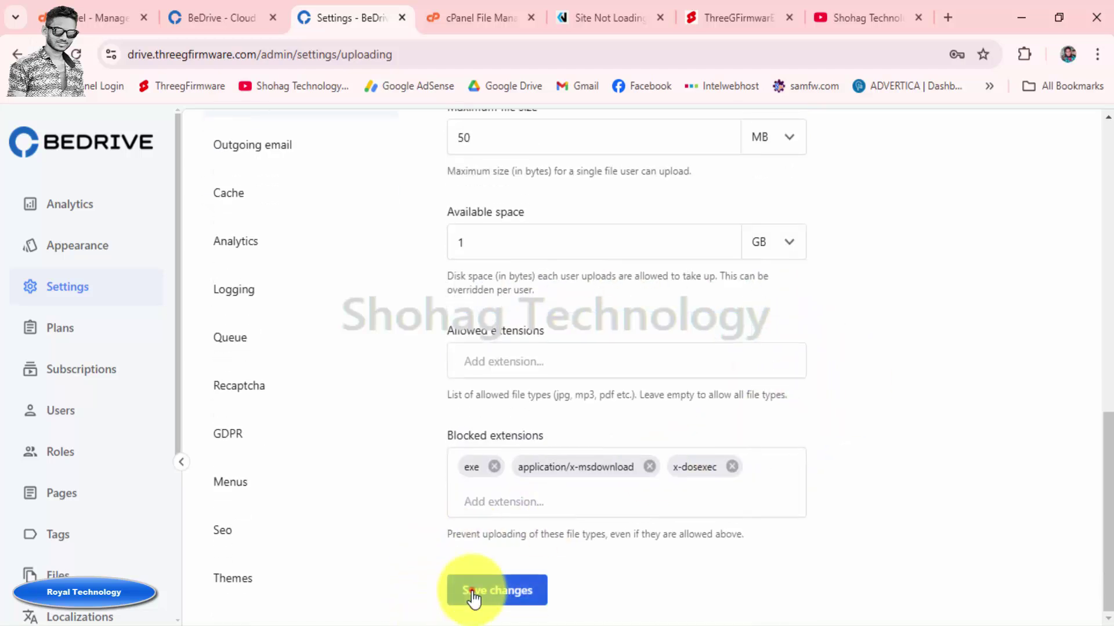
pyautogui.click(472, 595)
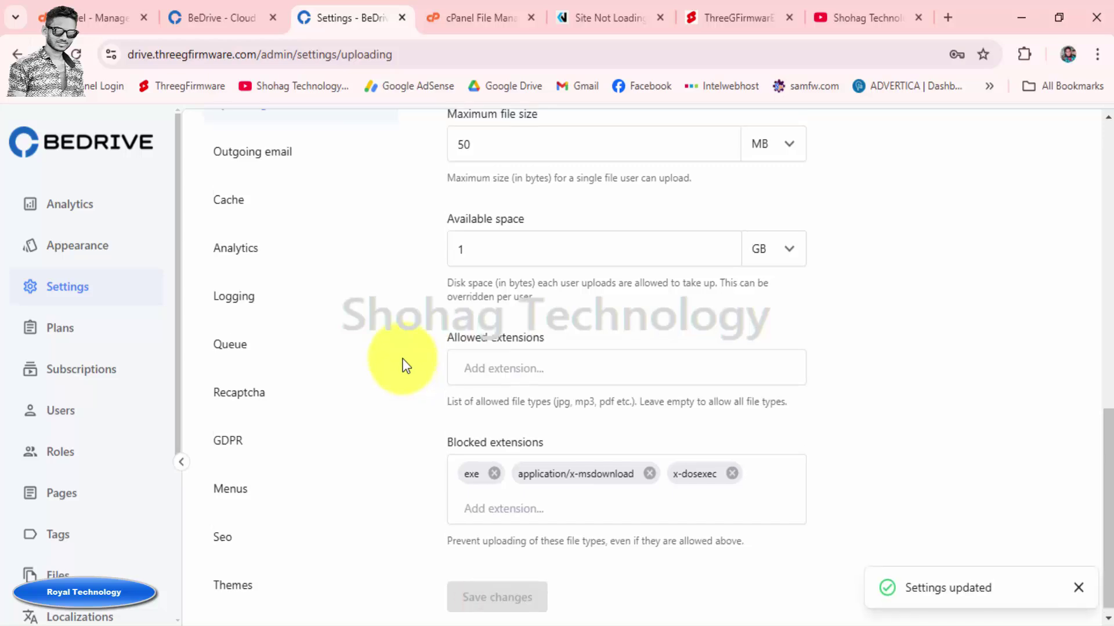
pyautogui.scroll(10, 406, 348)
# Open the drive home in a new tab and check the meter reads 0 B of 1 GB used
pyautogui.rightClick(116, 148)
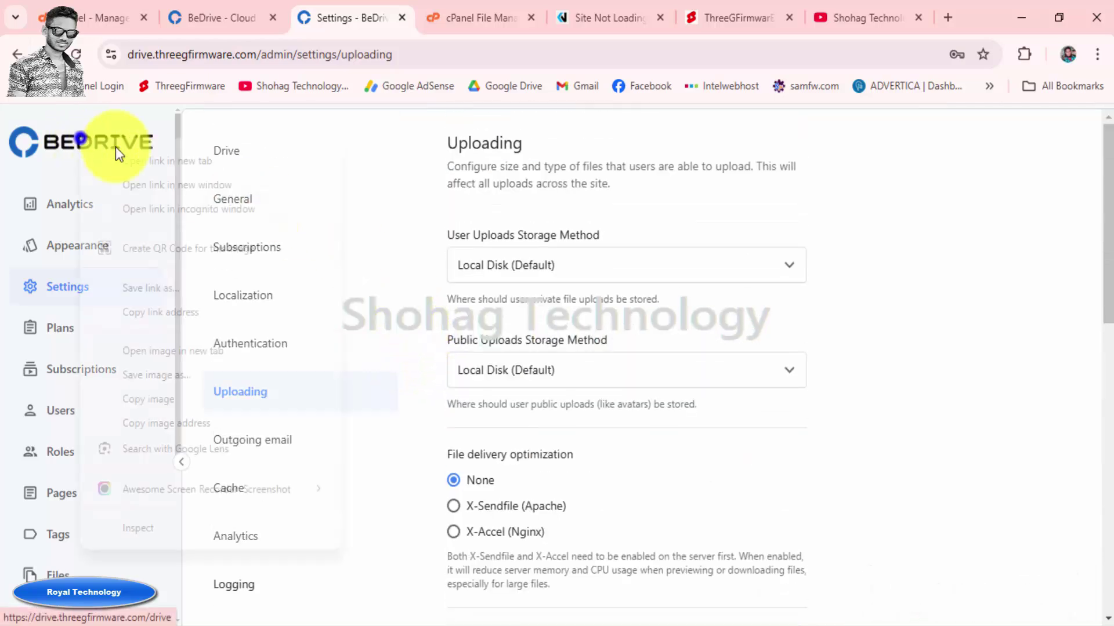
pyautogui.click(207, 159)
pyautogui.click(396, 19)
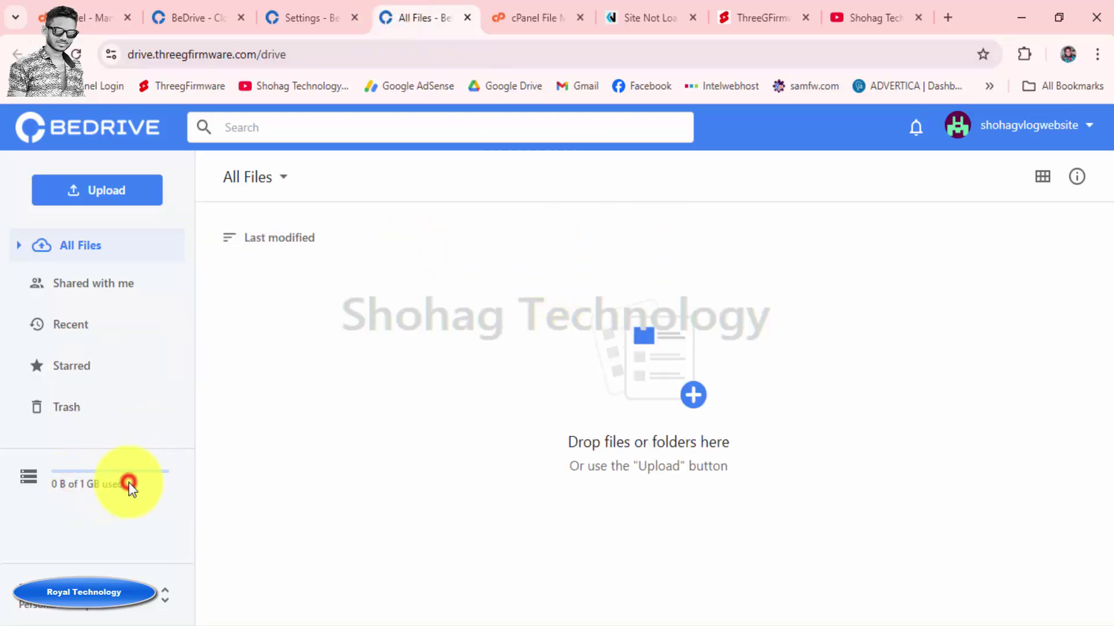
pyautogui.moveTo(126, 484); pyautogui.dragTo(55, 493)
pyautogui.click(119, 510)
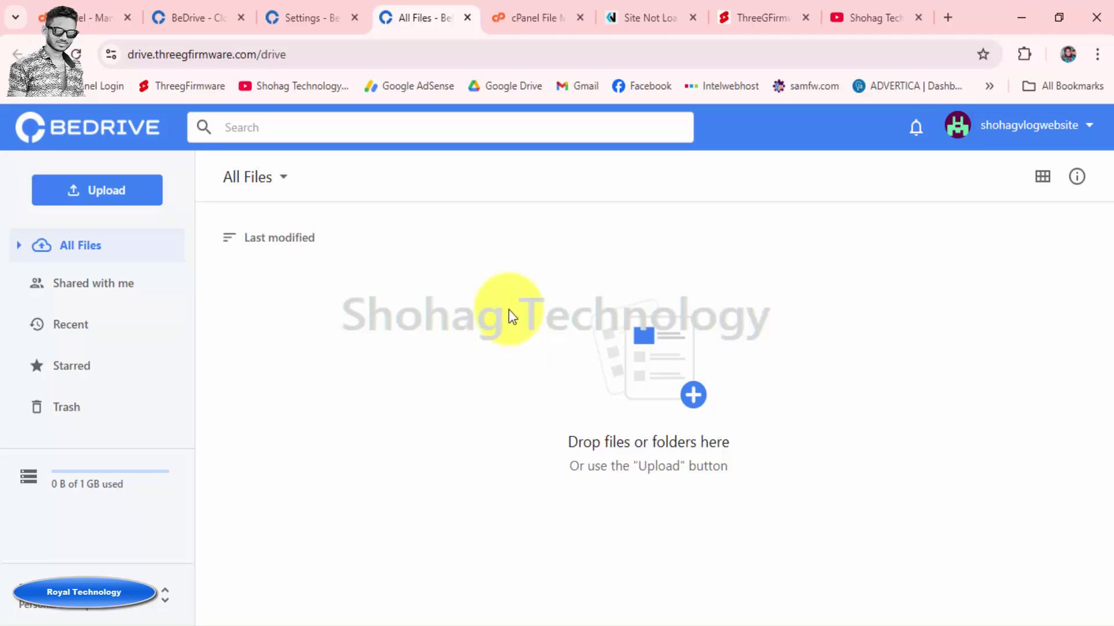
# Set BeDrive's per-user Available space to 100 GB, then return to the YouTube channel page
pyautogui.click(323, 18)
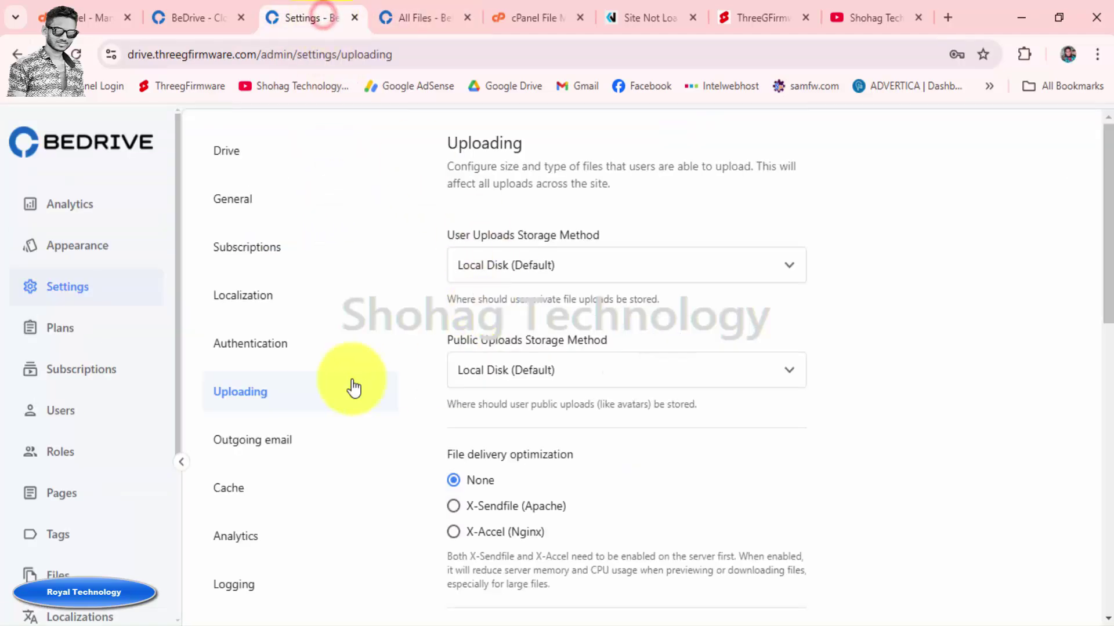
pyautogui.scroll(-2, 351, 387)
pyautogui.scroll(1, 350, 385)
pyautogui.scroll(1, 351, 386)
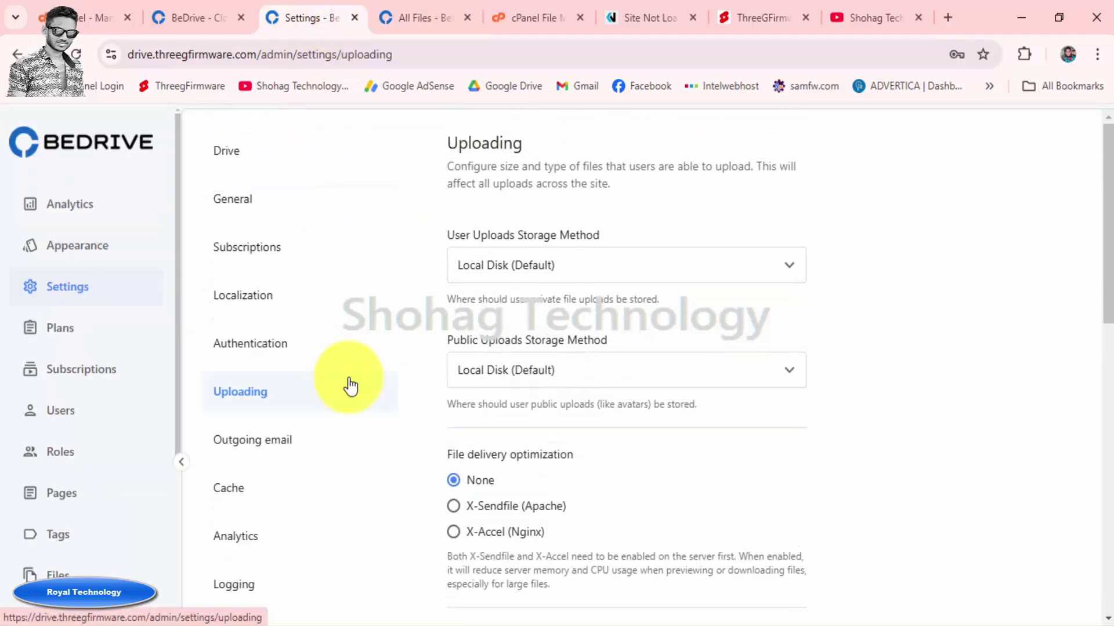
pyautogui.scroll(-12, 462, 447)
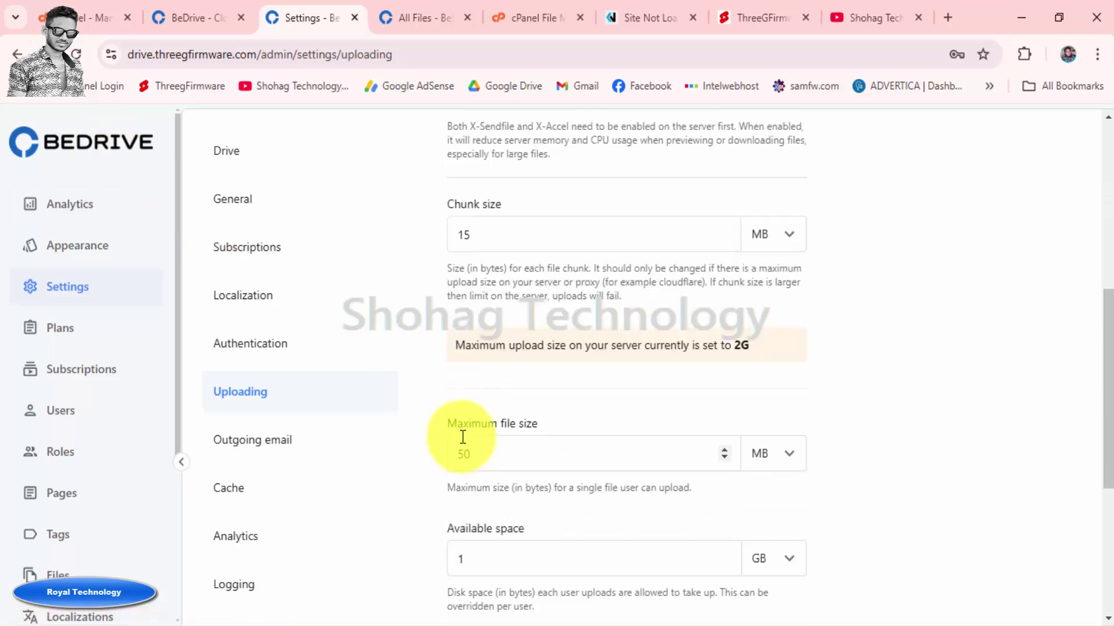
pyautogui.click(473, 297)
pyautogui.write('100')
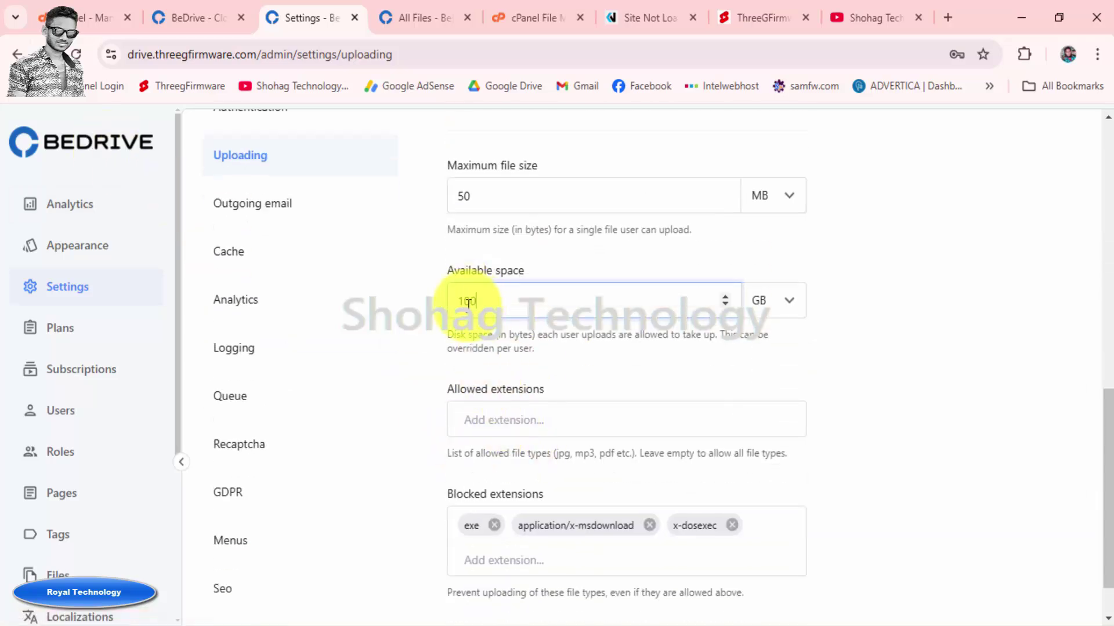
pyautogui.click(775, 300)
pyautogui.click(608, 308)
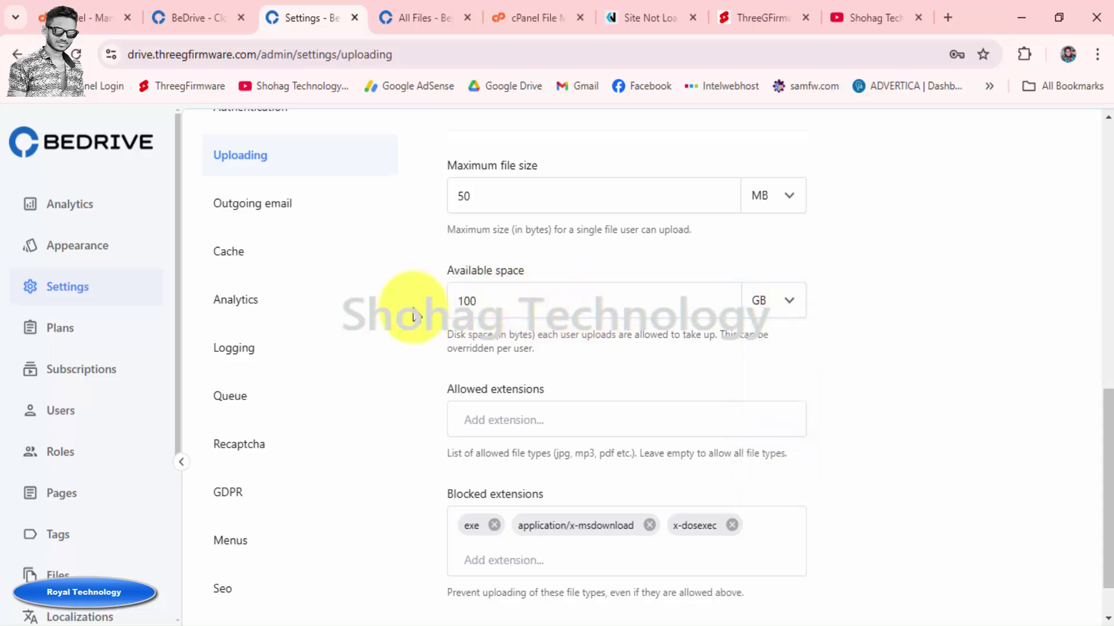
pyautogui.scroll(4, 413, 316)
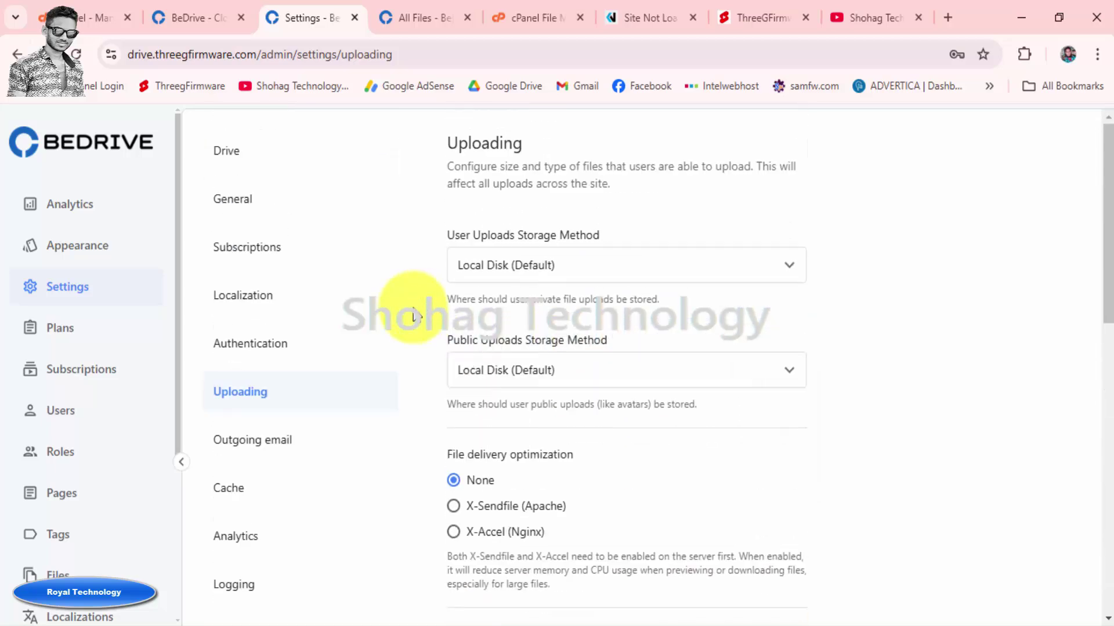
pyautogui.click(879, 19)
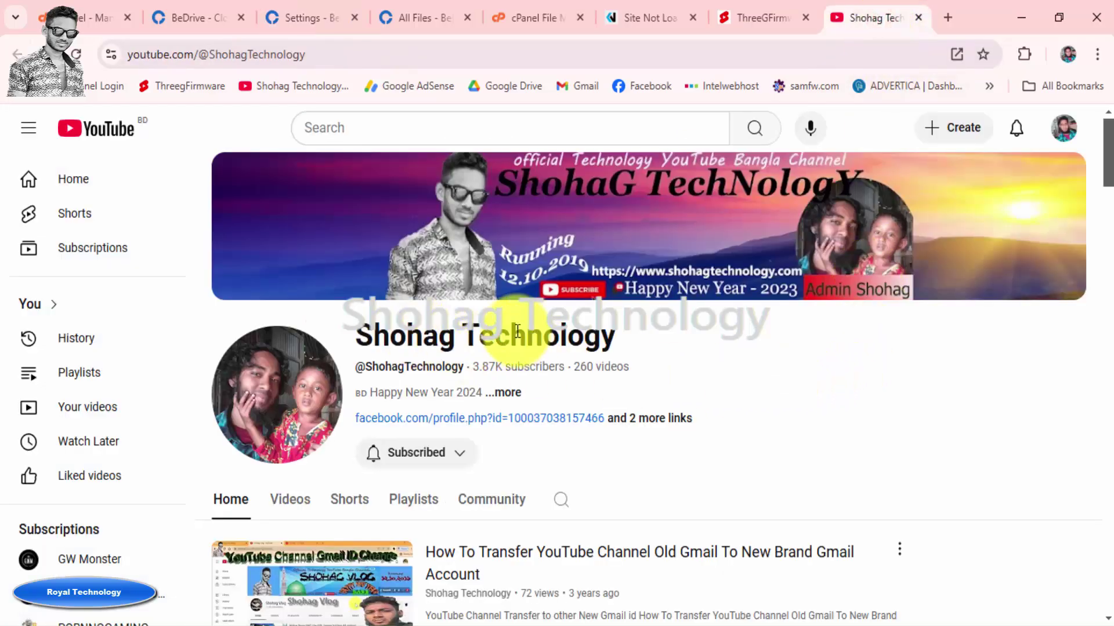